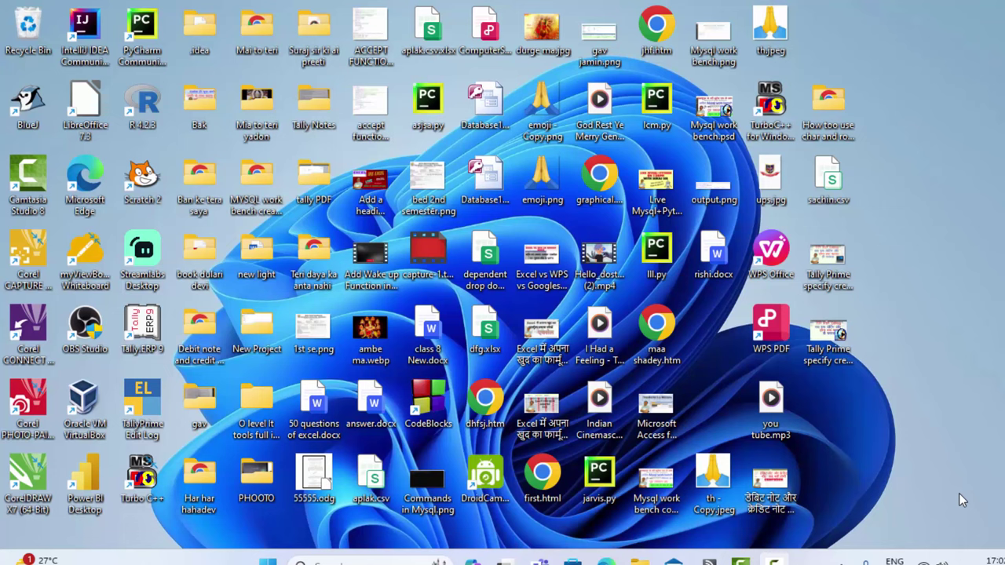
Refresh the Windows desktop twice from its right-click menu
{"action": "left_click", "coordinate": [828, 106]}
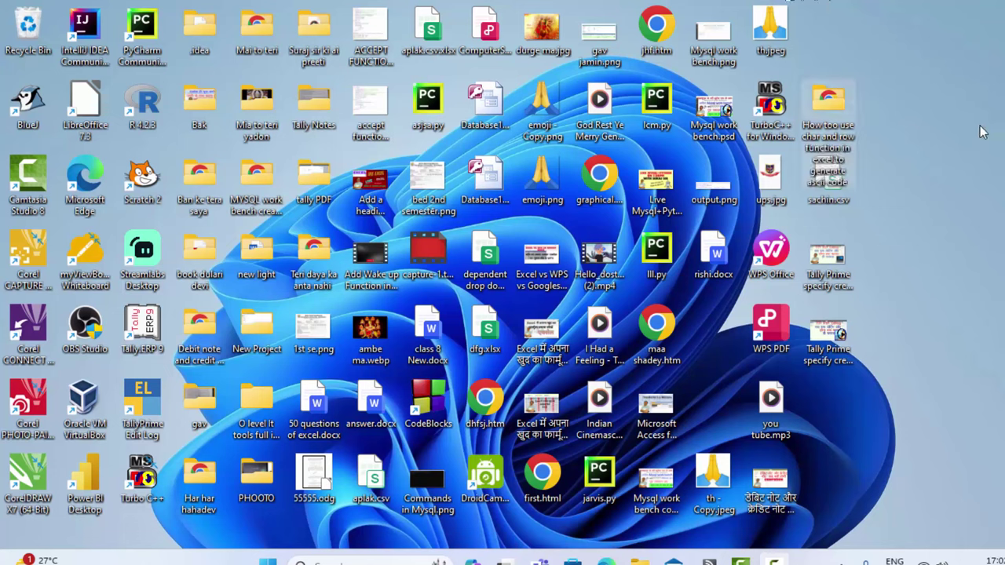
{"action": "left_click", "coordinate": [953, 186]}
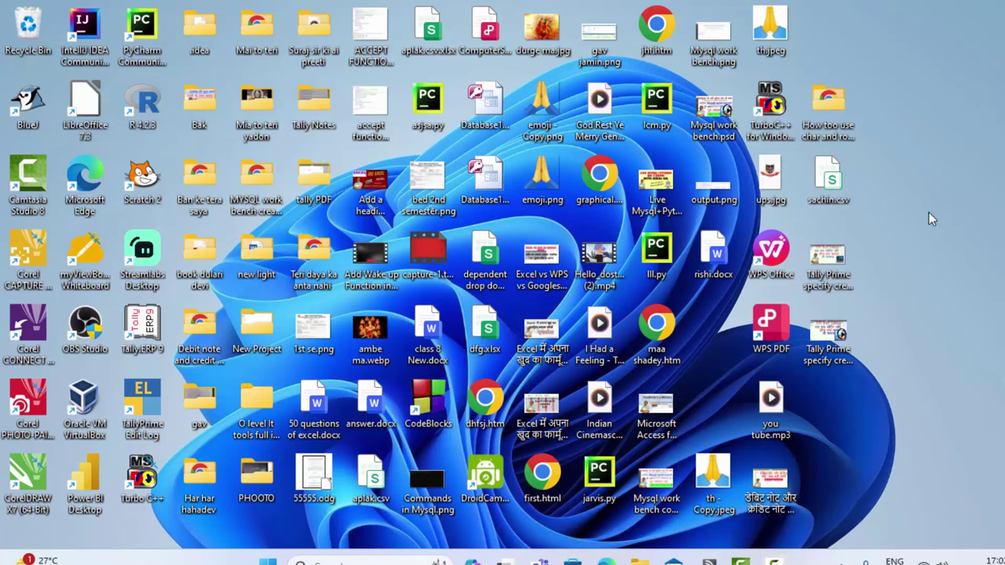
{"action": "right_click", "coordinate": [925, 220]}
{"action": "left_click", "coordinate": [936, 194]}
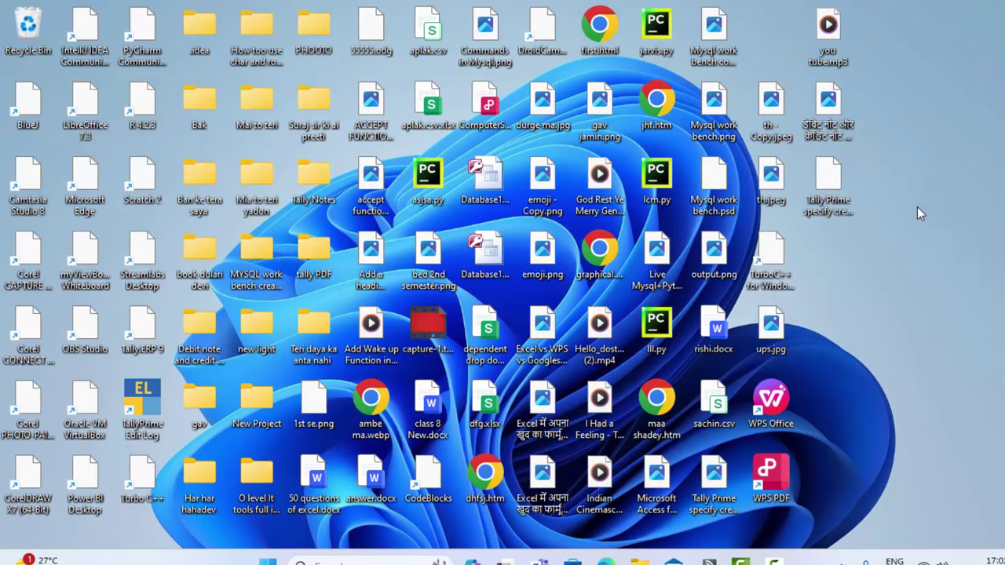
{"action": "right_click", "coordinate": [914, 210]}
{"action": "left_click", "coordinate": [910, 220]}
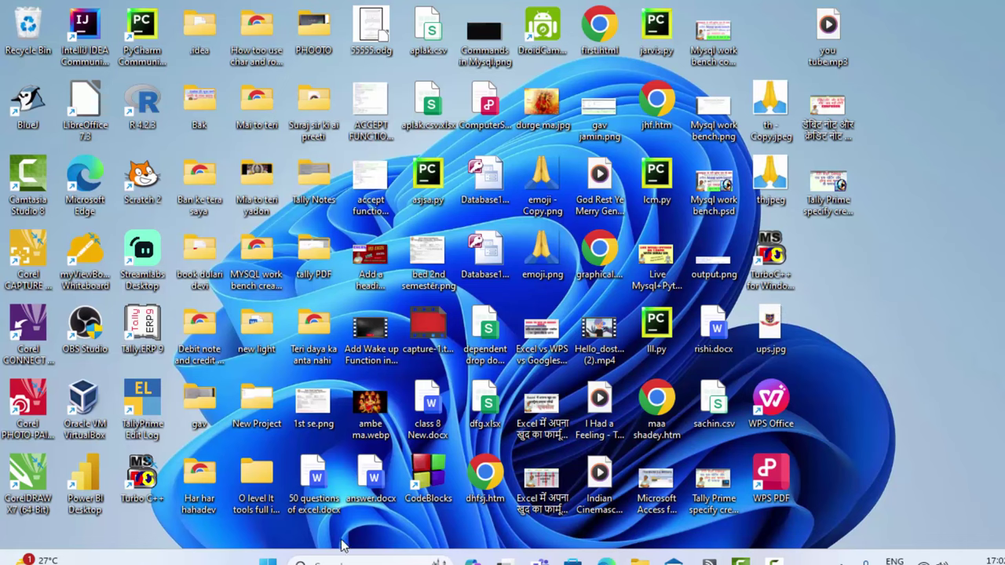
Launch Microsoft Office Access 2007 by searching 'acce' in the Start menu
{"action": "left_click", "coordinate": [267, 561]}
{"action": "type", "text": "a"}
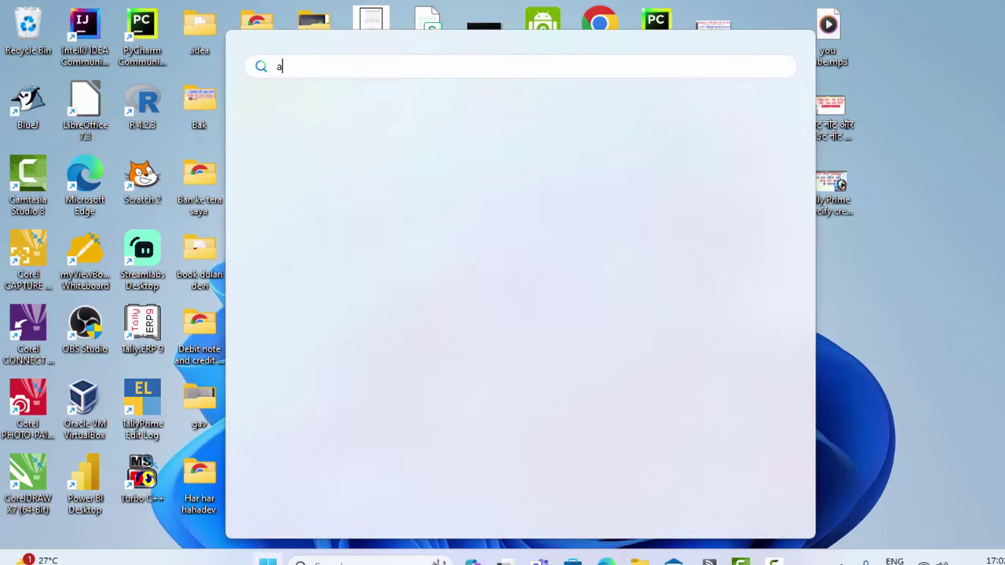
{"action": "type", "text": "cce"}
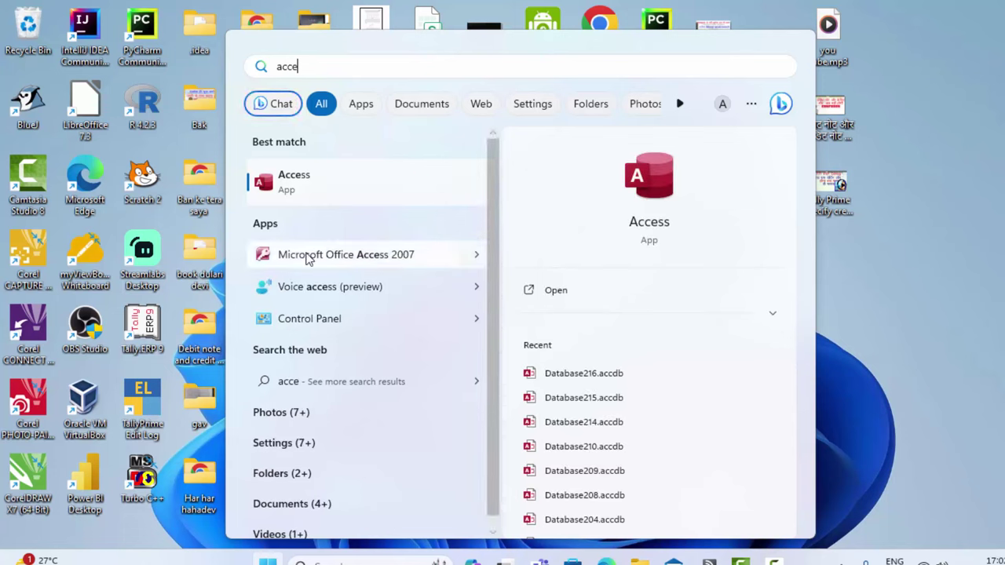
{"action": "left_click", "coordinate": [344, 263]}
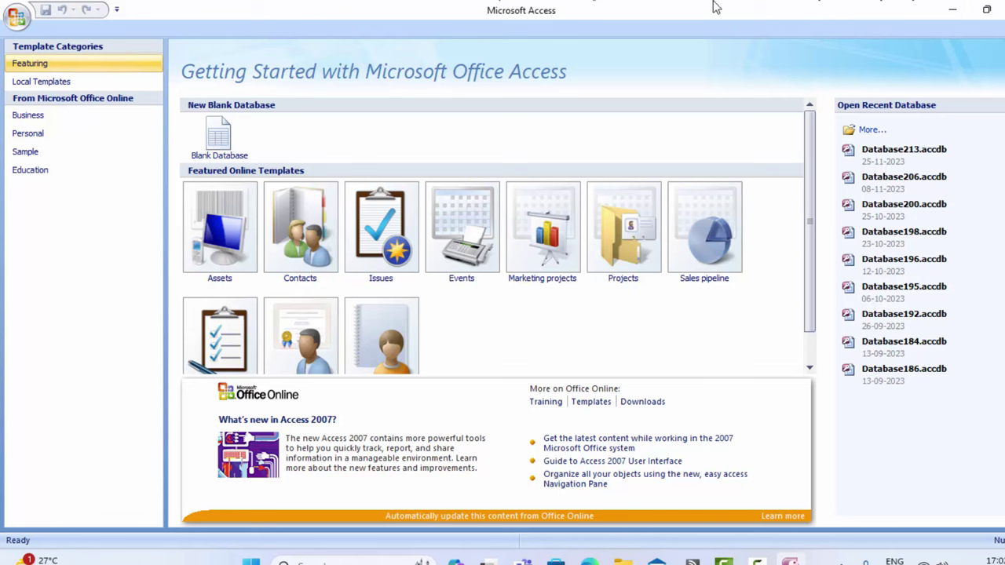
Create a blank database with the default name Database217.accdb
{"action": "left_click", "coordinate": [240, 146]}
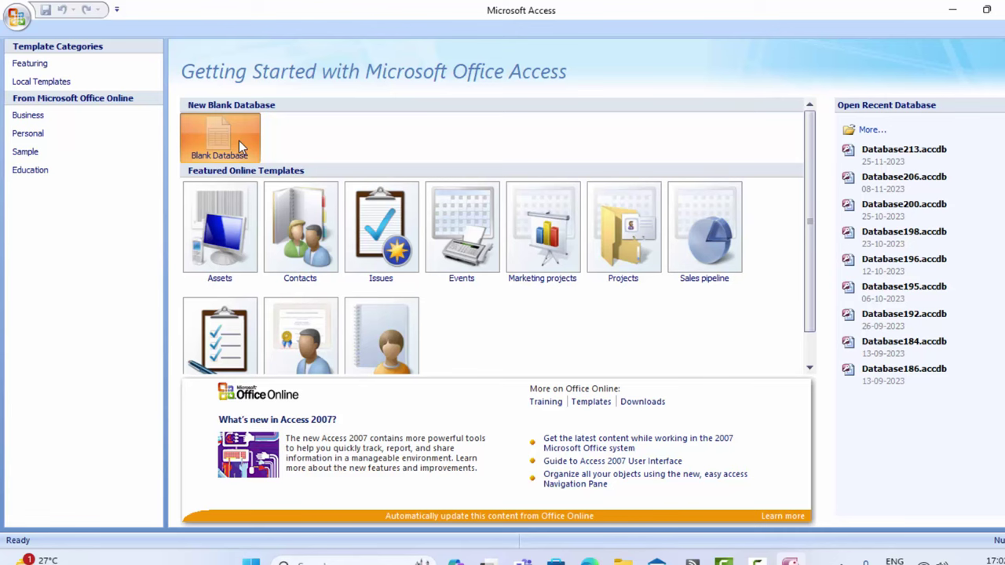
{"action": "left_click", "coordinate": [239, 141]}
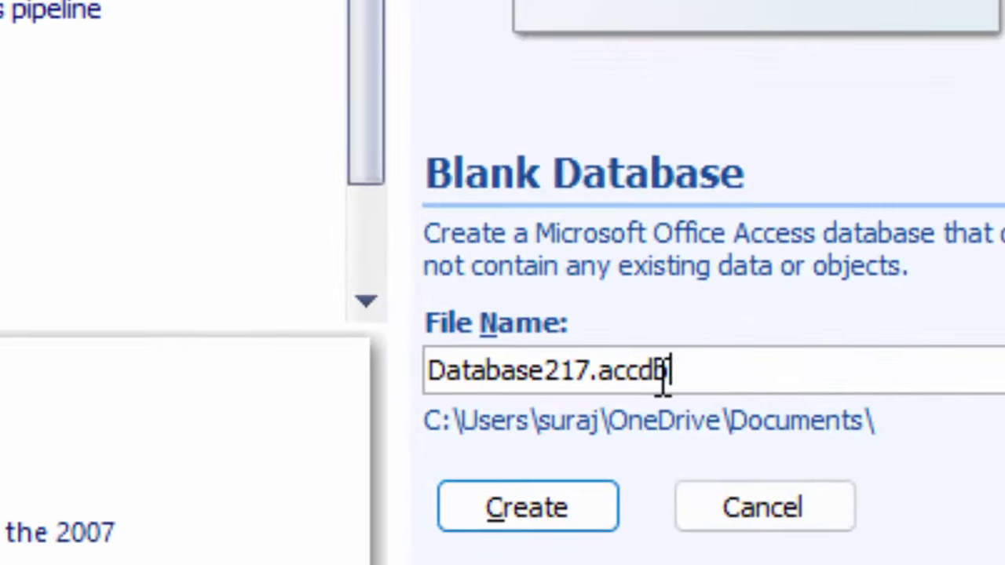
{"action": "left_click_drag", "start_coordinate": [902, 388], "coordinate": [889, 392]}
{"action": "left_click_drag", "start_coordinate": [628, 385], "coordinate": [593, 365]}
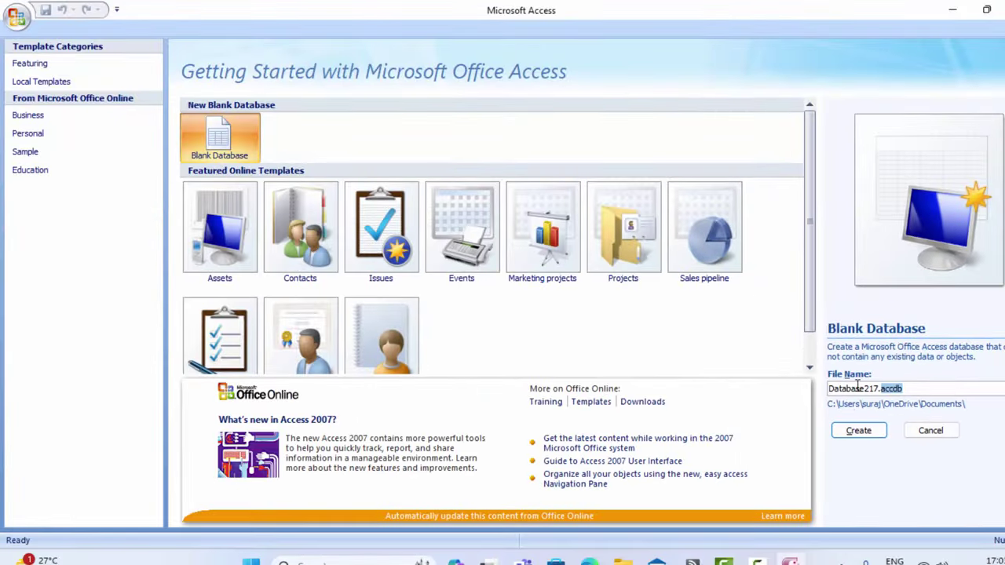
{"action": "left_click", "coordinate": [864, 434]}
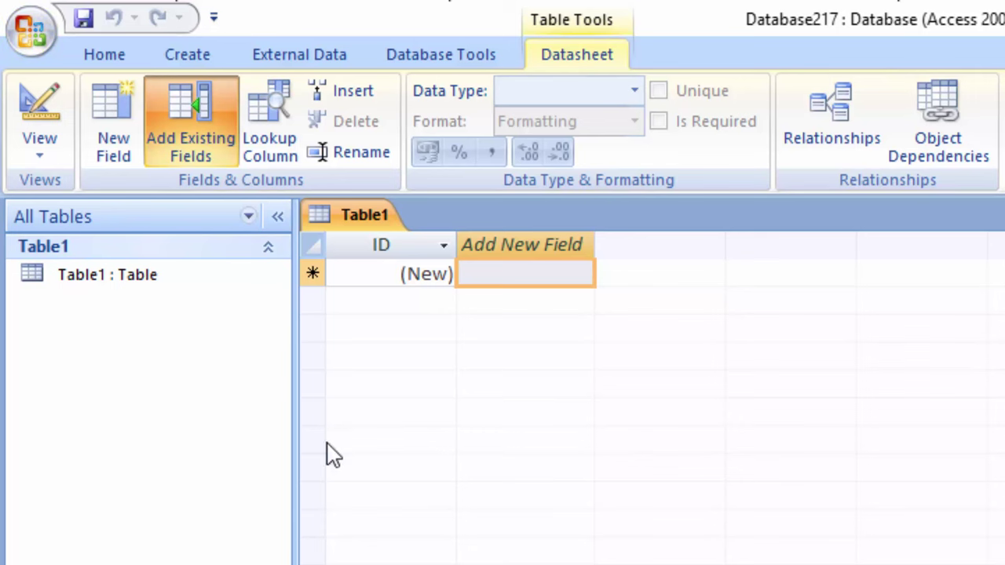
Switch Table1 to Design view, saving it under the name ProductD
{"action": "left_click", "coordinate": [61, 96]}
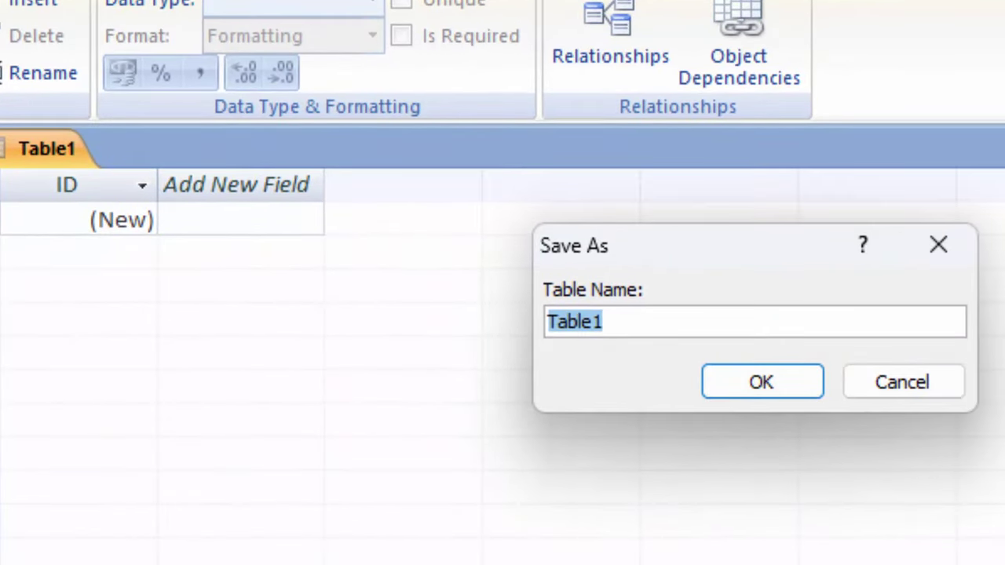
{"action": "key", "text": "BackSpace"}
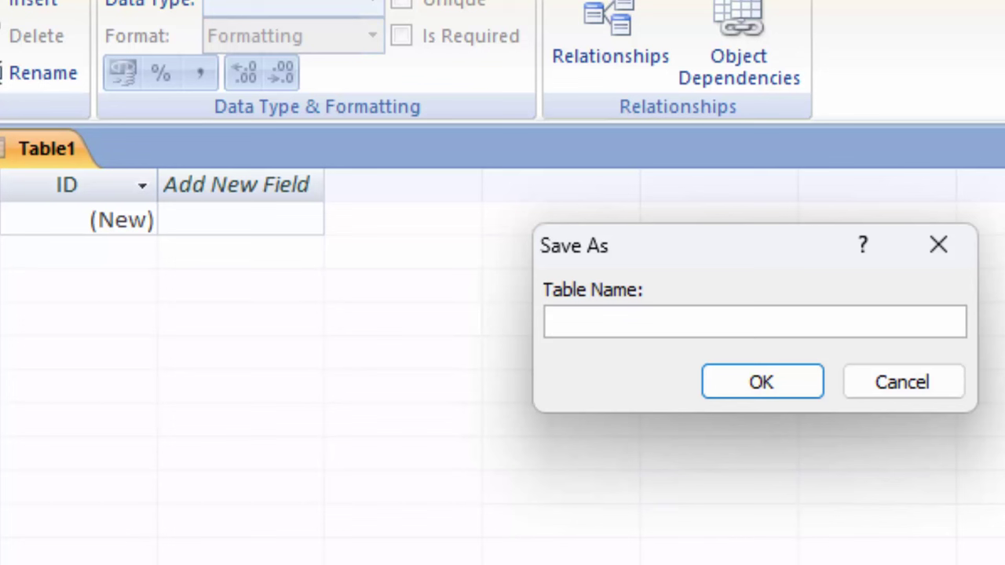
{"action": "type", "text": "Pro"}
{"action": "type", "text": "dy"}
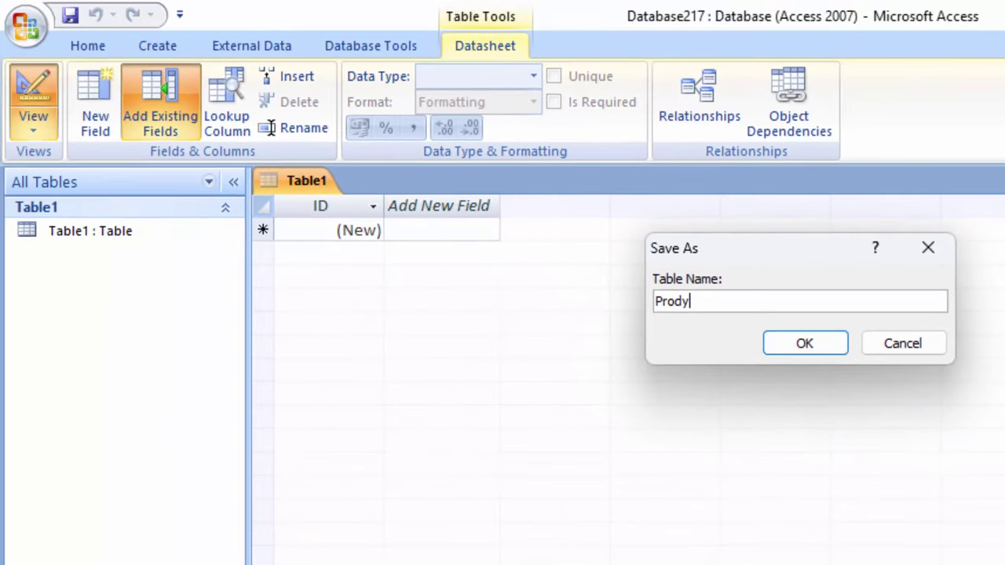
{"action": "key", "text": "BackSpace"}
{"action": "type", "text": "uct"}
{"action": "type", "text": "D"}
{"action": "key", "text": "Return"}
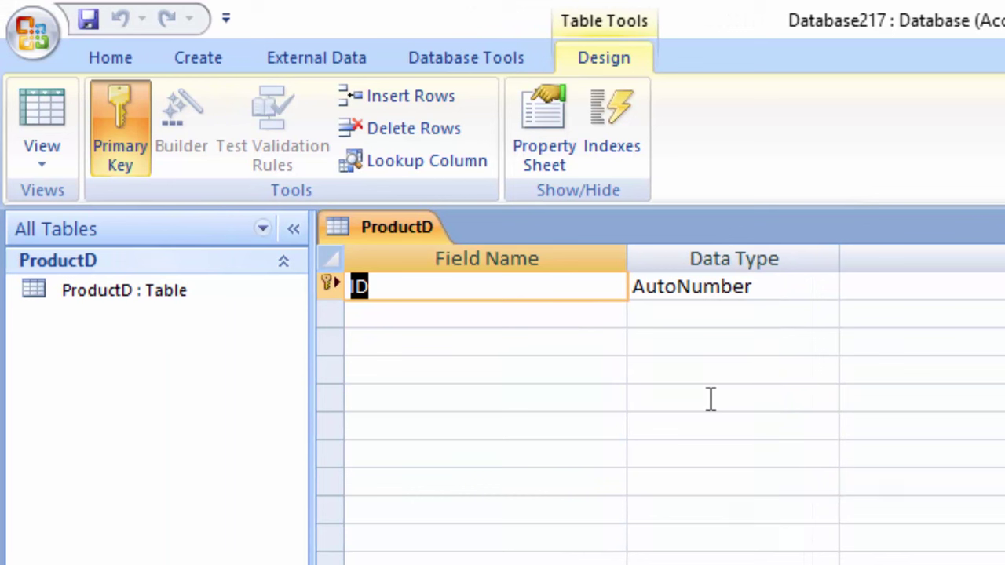
Rename the ID key field to Product_id and add a second field Name_of_Product
{"action": "key", "text": "BackSpace"}
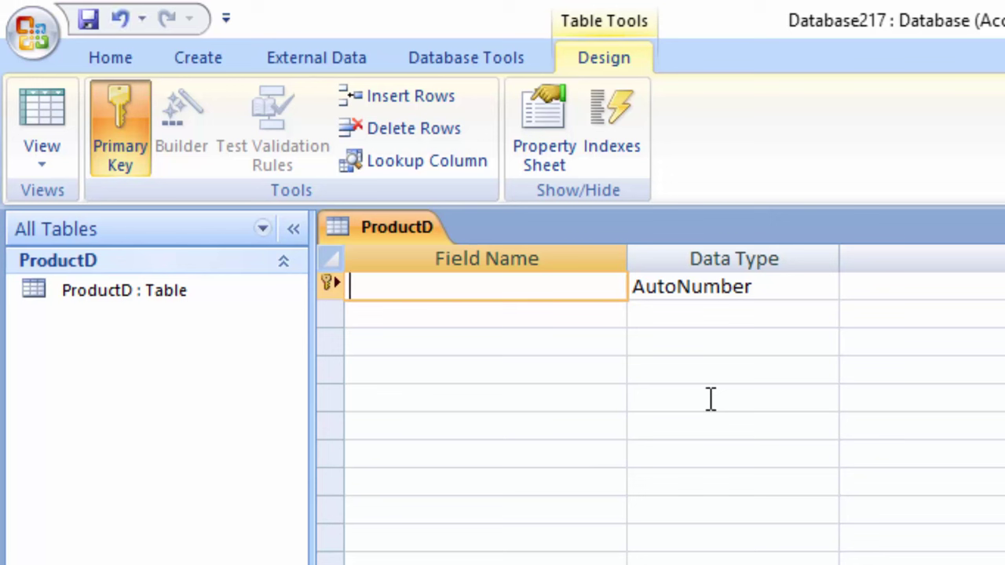
{"action": "type", "text": "Prod"}
{"action": "type", "text": "uct_id"}
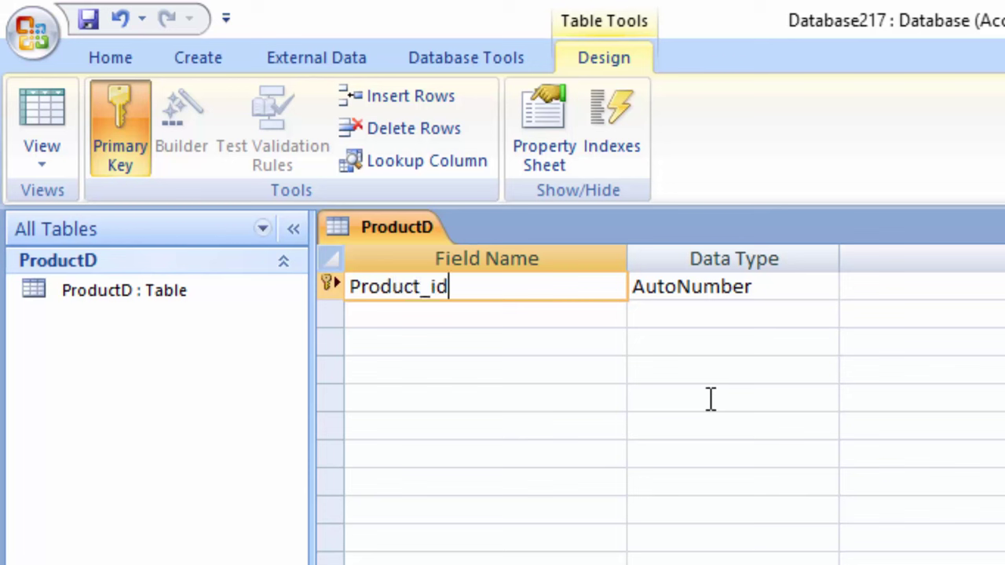
{"action": "left_click", "coordinate": [481, 308]}
{"action": "type", "text": "Name"}
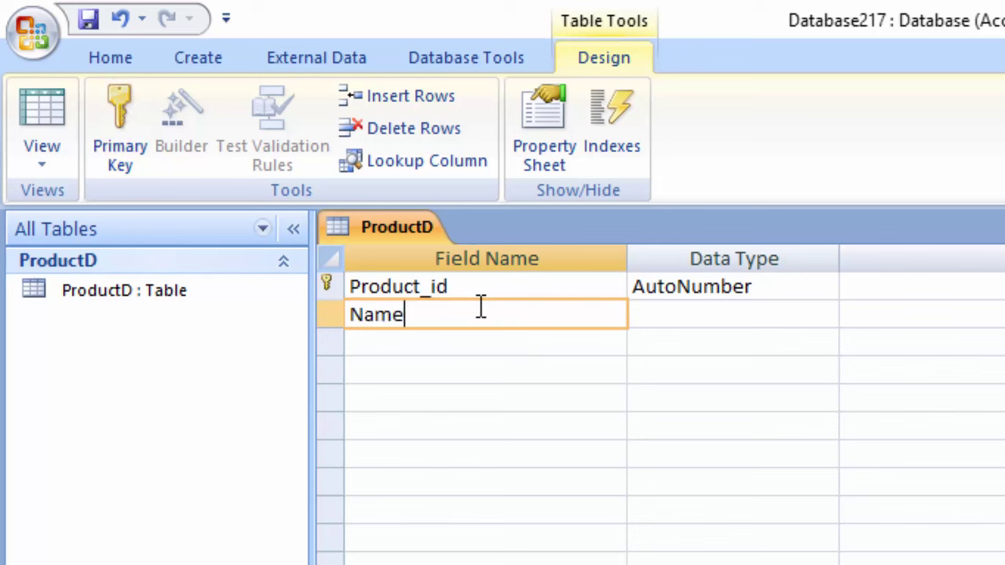
{"action": "type", "text": "_of_"}
{"action": "type", "text": "Prod"}
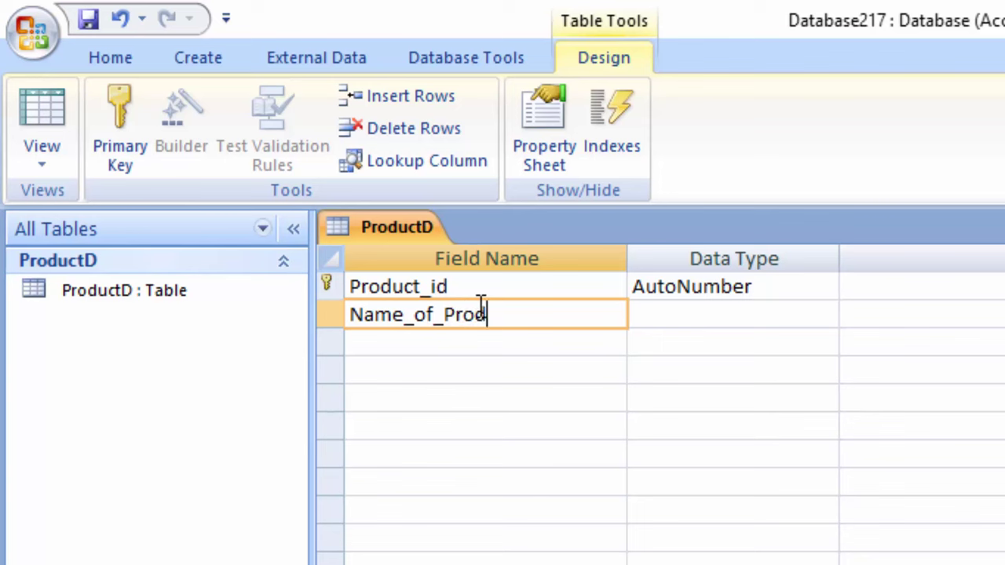
{"action": "type", "text": "uct"}
{"action": "left_click", "coordinate": [680, 314]}
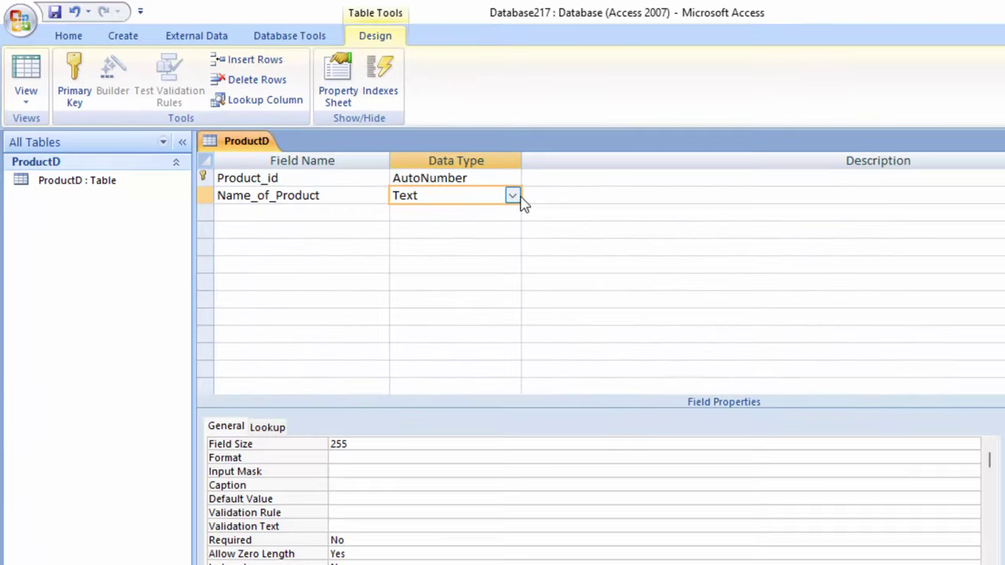
Make Name_of_Product a Lookup Wizard field using typed-in values
{"action": "left_click", "coordinate": [512, 196]}
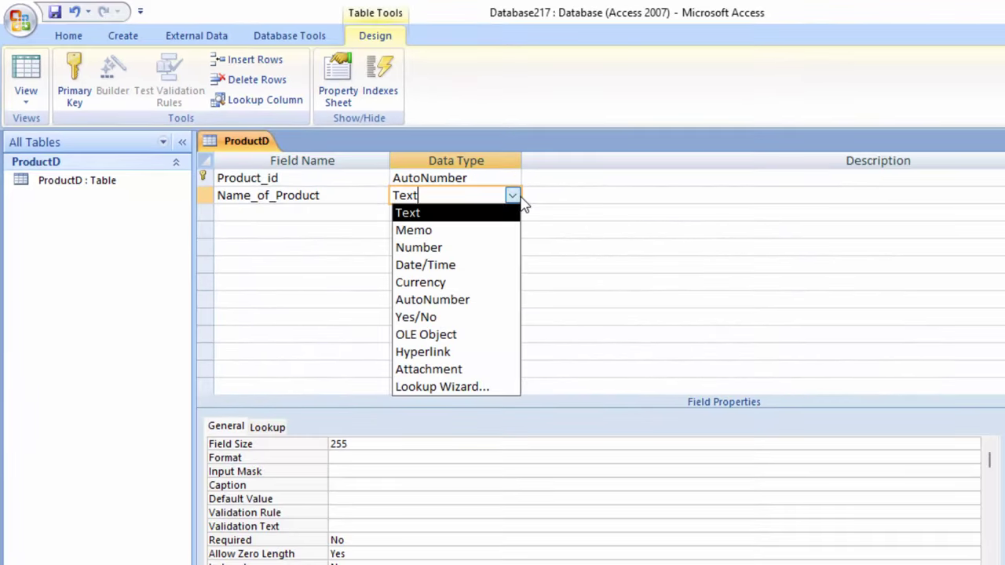
{"action": "left_click", "coordinate": [452, 387]}
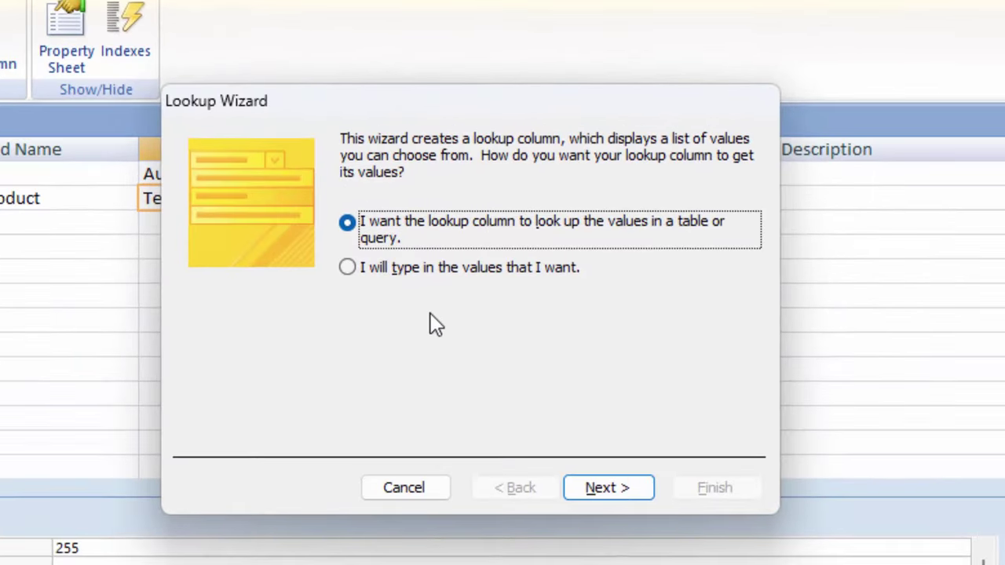
{"action": "left_click", "coordinate": [427, 275]}
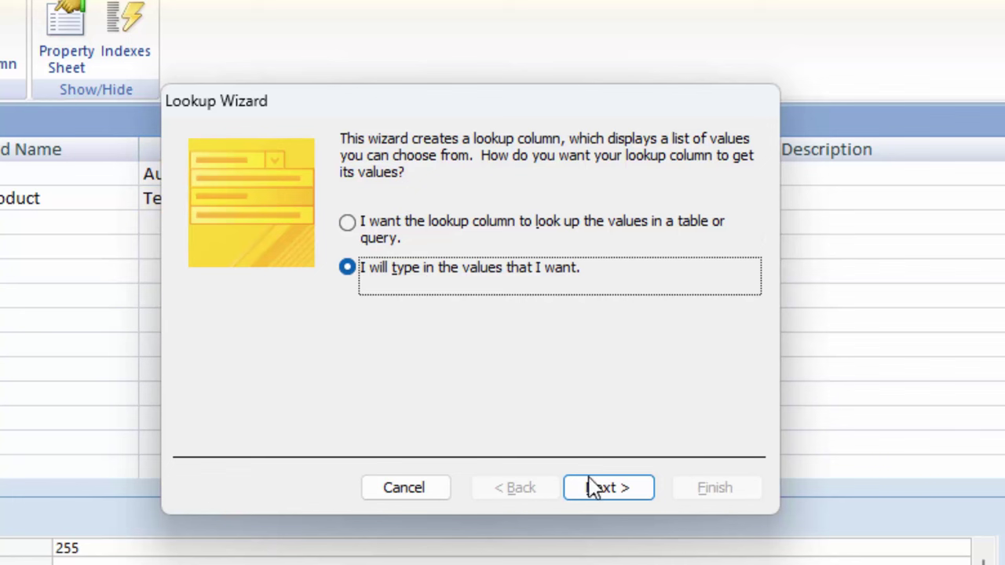
{"action": "left_click", "coordinate": [606, 495]}
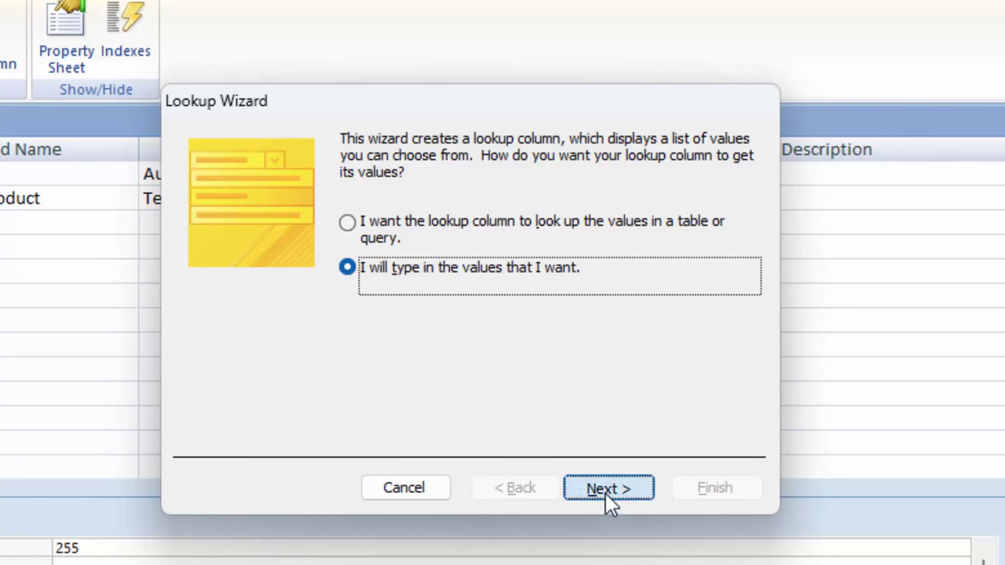
{"action": "left_click", "coordinate": [239, 292]}
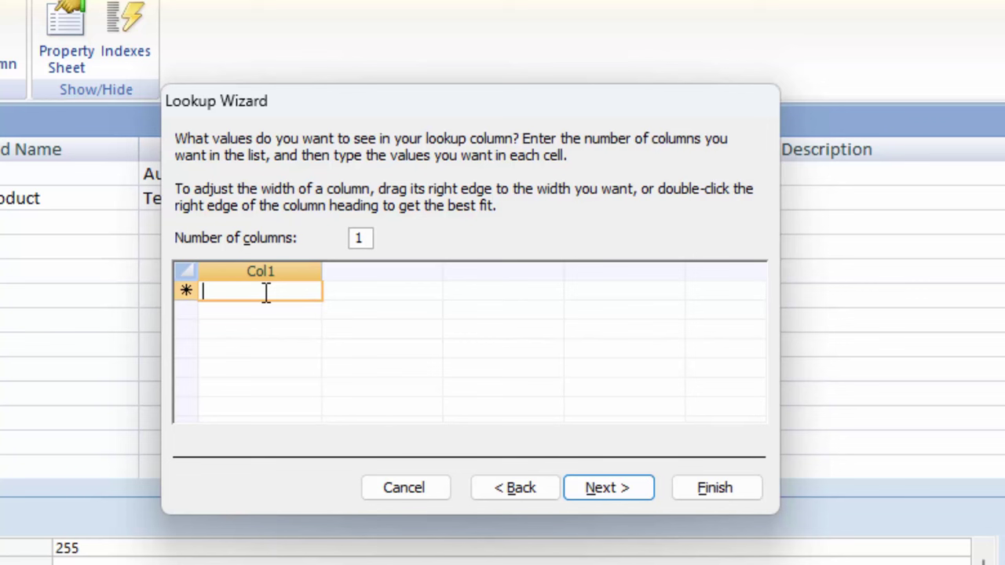
Enter lookup values Parle-G, Mustered Oil and Rajdhani Besan
{"action": "type", "text": "Parle"}
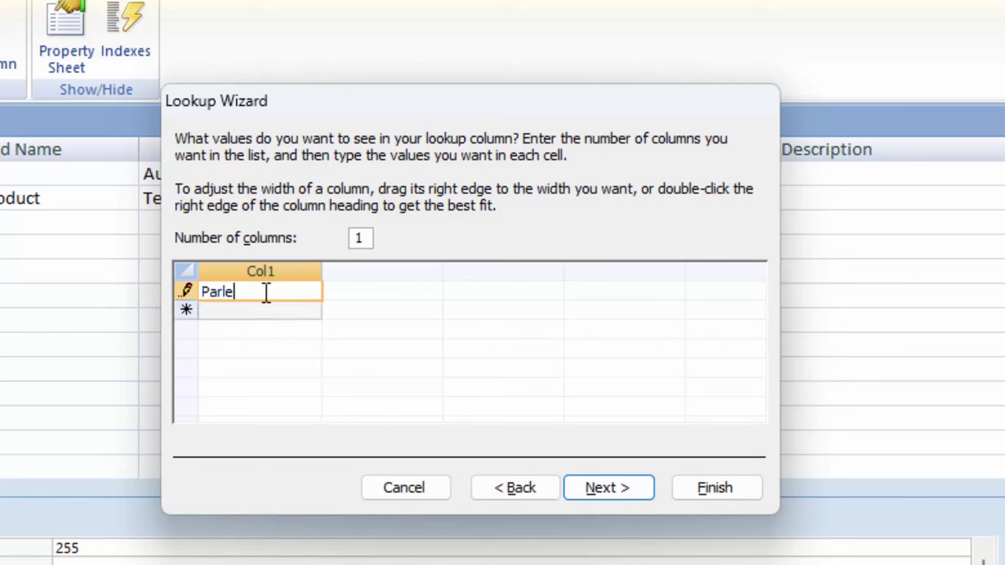
{"action": "type", "text": "-G"}
{"action": "key", "text": "Return"}
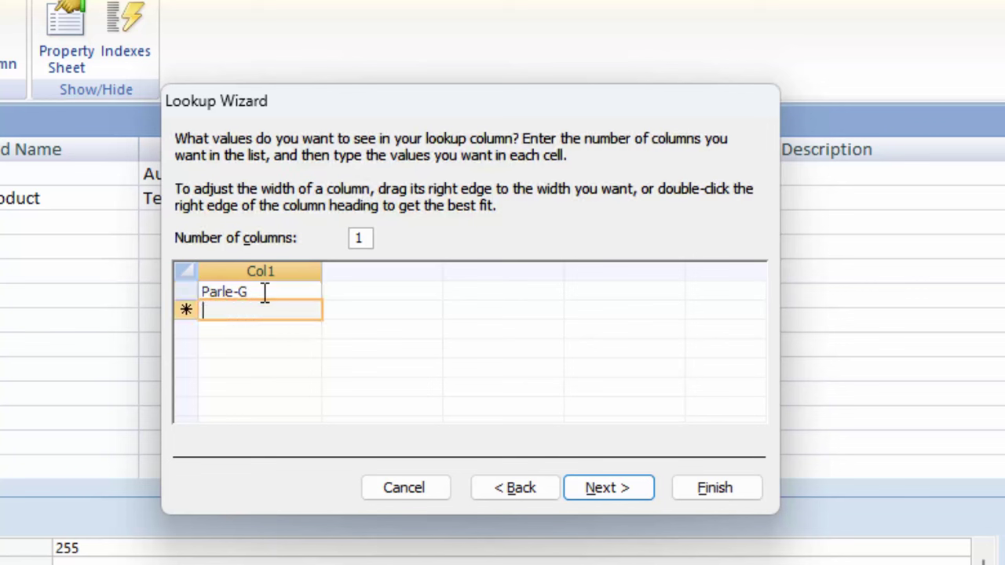
{"action": "type", "text": "M"}
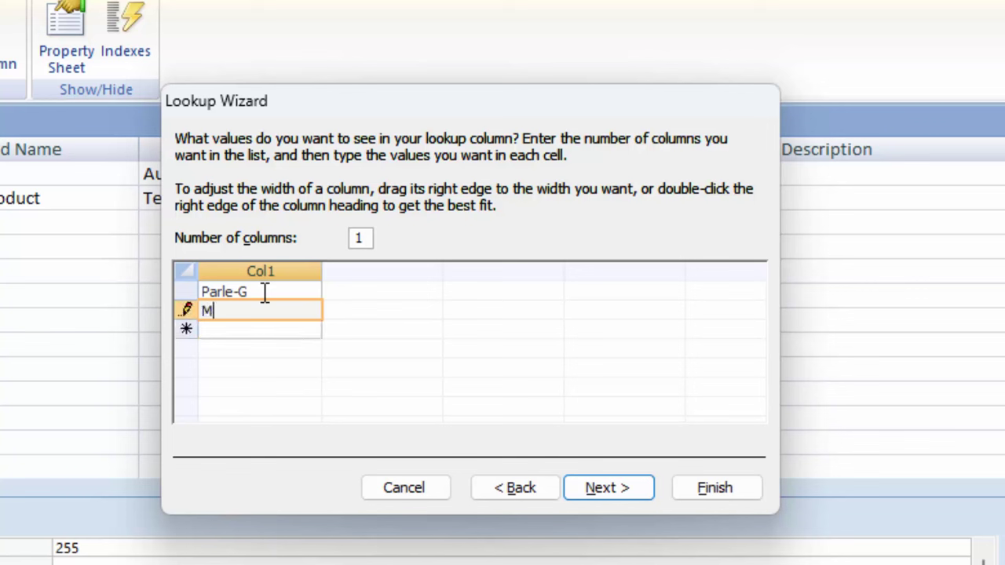
{"action": "type", "text": "ustered "}
{"action": "type", "text": "Oil"}
{"action": "key", "text": "Return"}
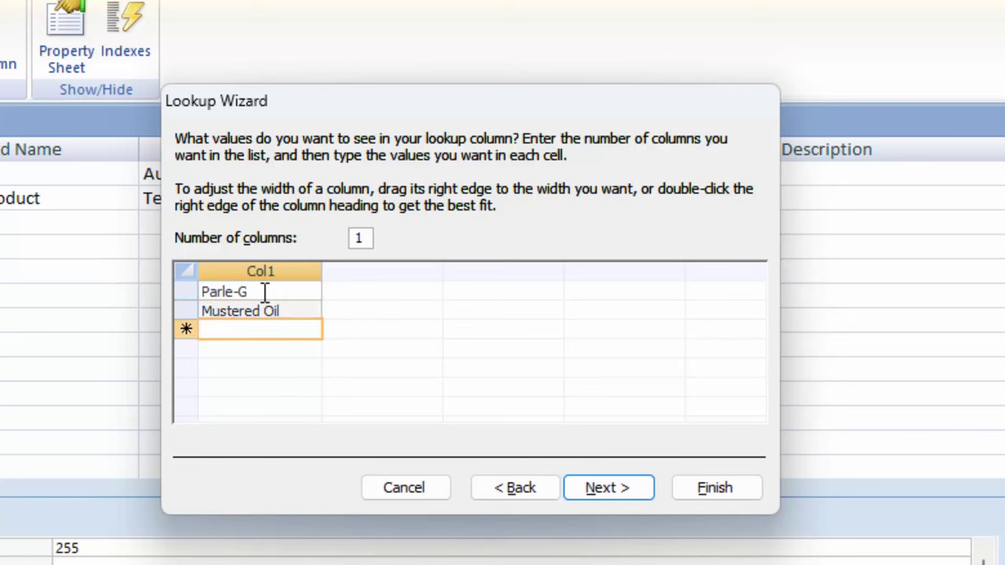
{"action": "type", "text": "Rajd"}
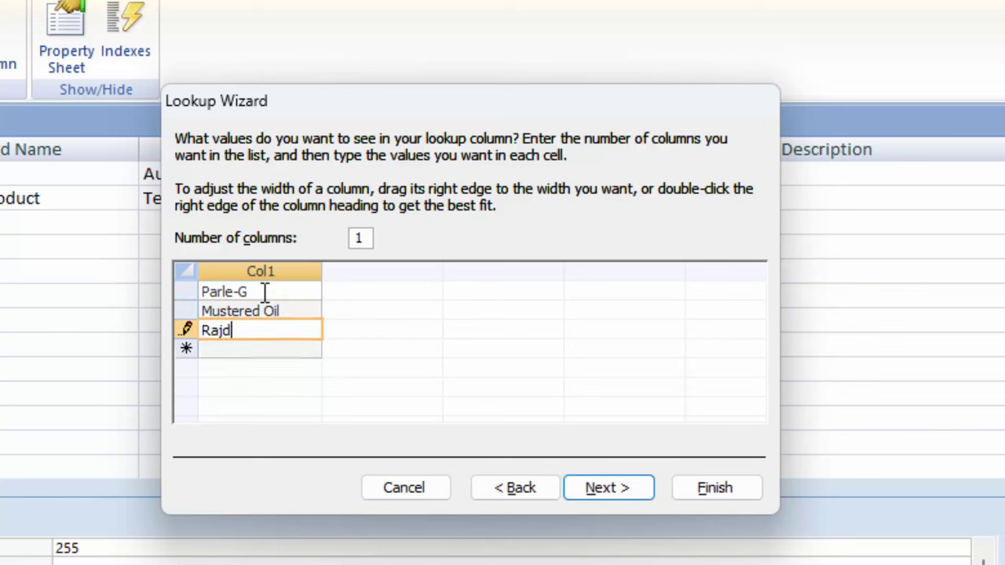
{"action": "type", "text": "hani "}
{"action": "type", "text": "Besan"}
Add Everest Mirchi Powder as the fourth lookup value
{"action": "left_click", "coordinate": [247, 348]}
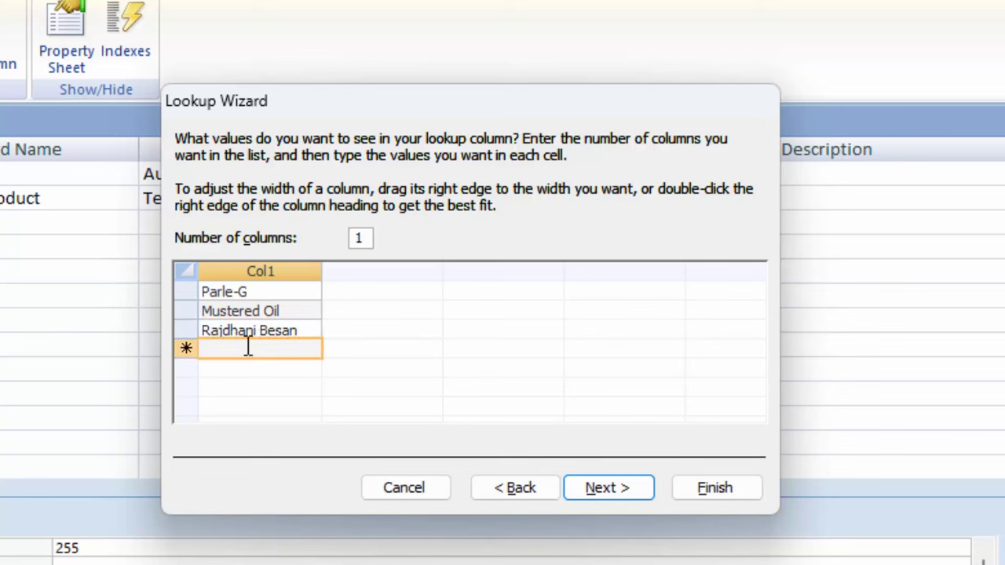
{"action": "type", "text": "EWc"}
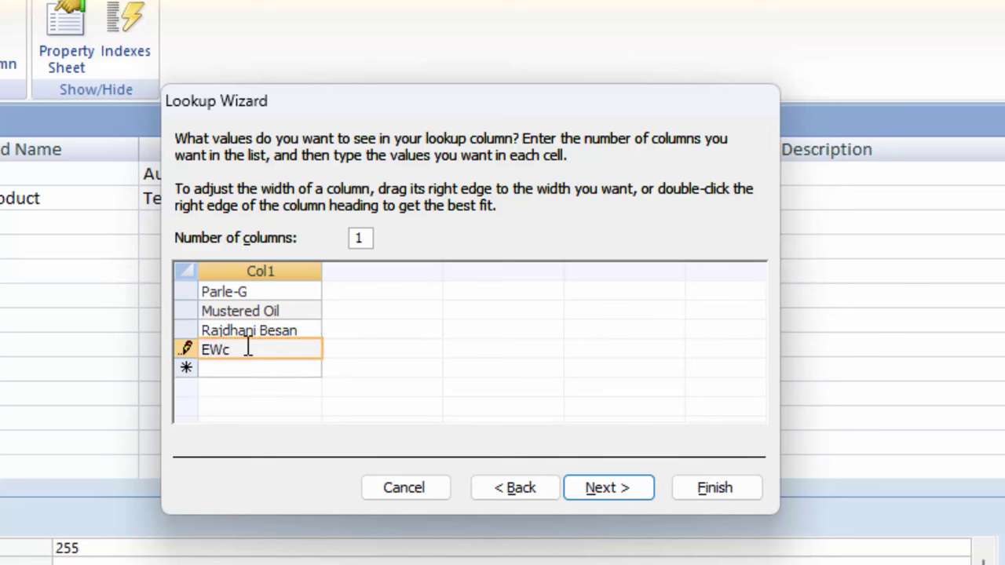
{"action": "key", "text": "BackSpace"}
{"action": "key", "text": "BackSpace"}
{"action": "type", "text": "ver"}
{"action": "type", "text": "se"}
{"action": "type", "text": "t"}
{"action": "key", "text": "BackSpace"}
{"action": "key", "text": "BackSpace"}
{"action": "type", "text": "e"}
{"action": "left_click", "coordinate": [297, 353]}
{"action": "type", "text": "M"}
{"action": "type", "text": "irchi Po"}
{"action": "type", "text": "wder"}
Add Colgate Paste and Oral-B, then advance to the label step
{"action": "left_click", "coordinate": [251, 370]}
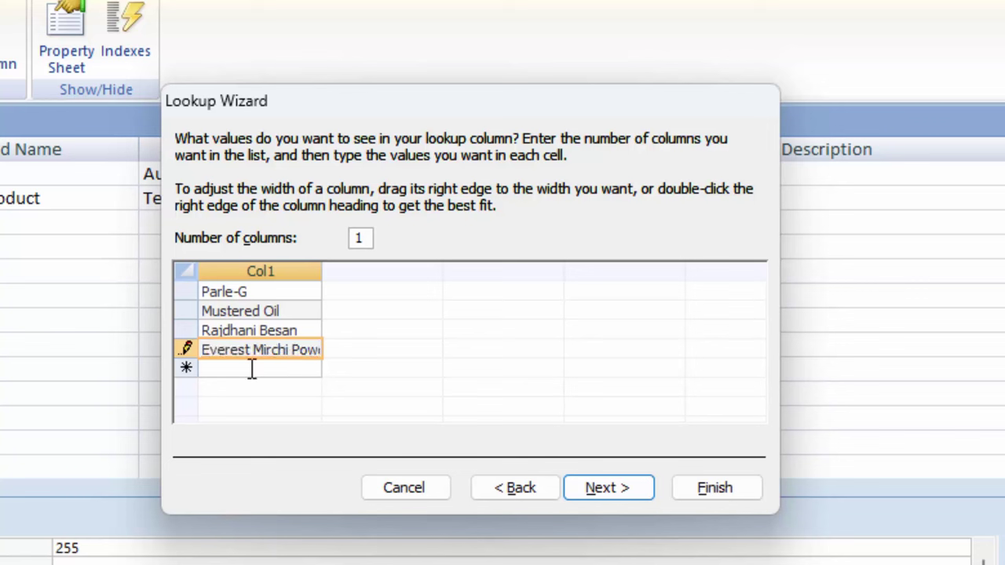
{"action": "type", "text": "C"}
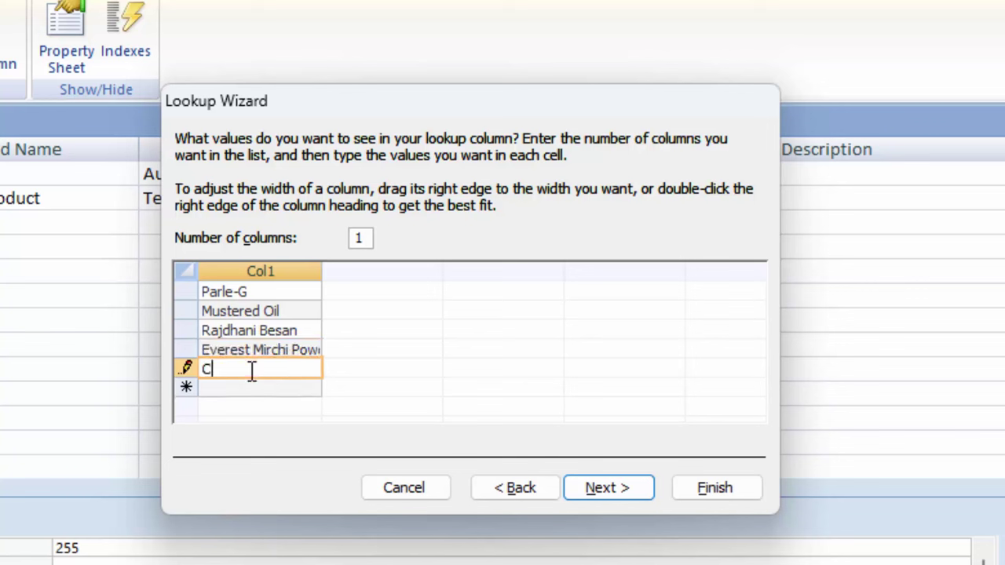
{"action": "type", "text": "olgate "}
{"action": "type", "text": "Past"}
{"action": "type", "text": "er"}
{"action": "left_click", "coordinate": [265, 390]}
{"action": "type", "text": "O"}
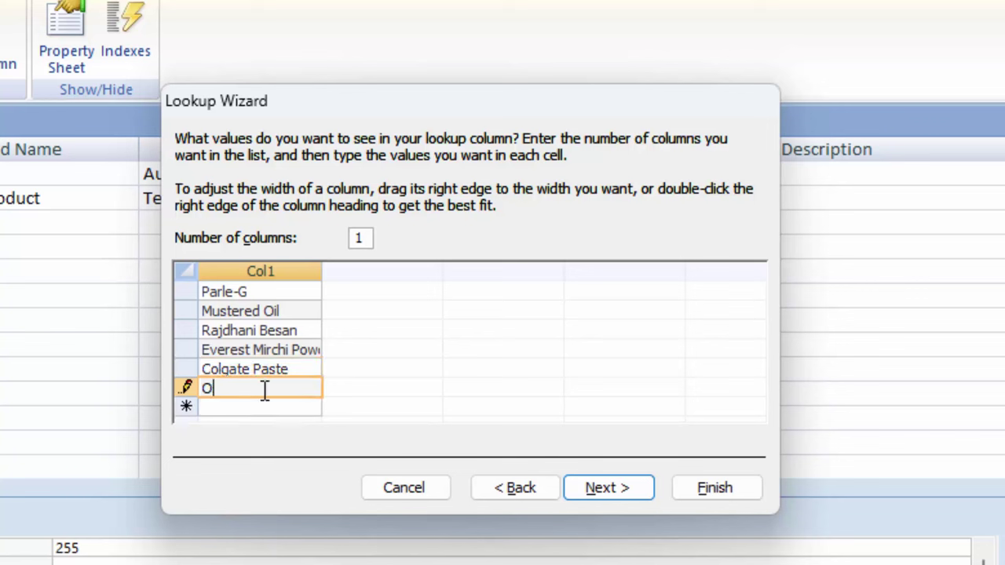
{"action": "type", "text": "ral-"}
{"action": "type", "text": "B"}
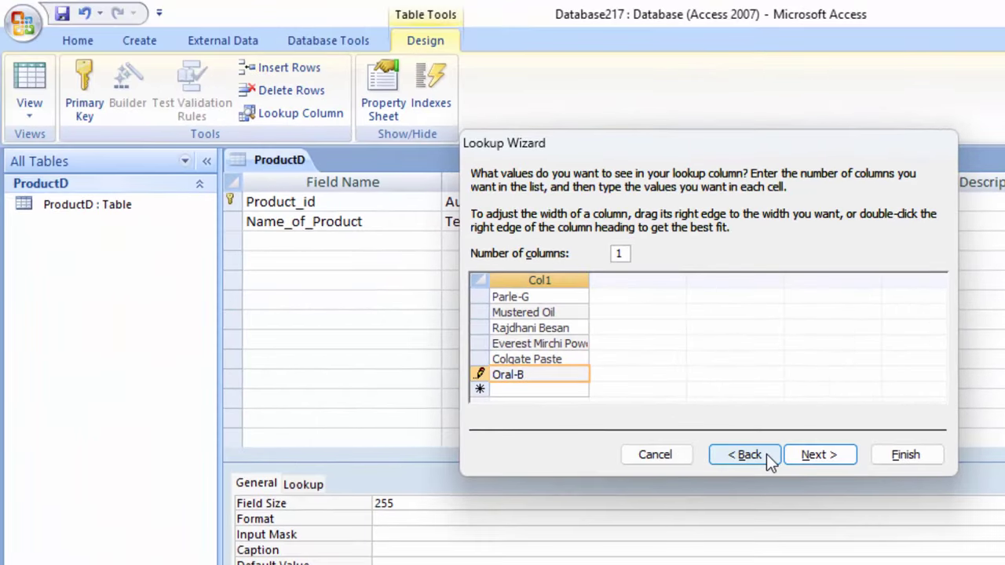
{"action": "left_click", "coordinate": [809, 457]}
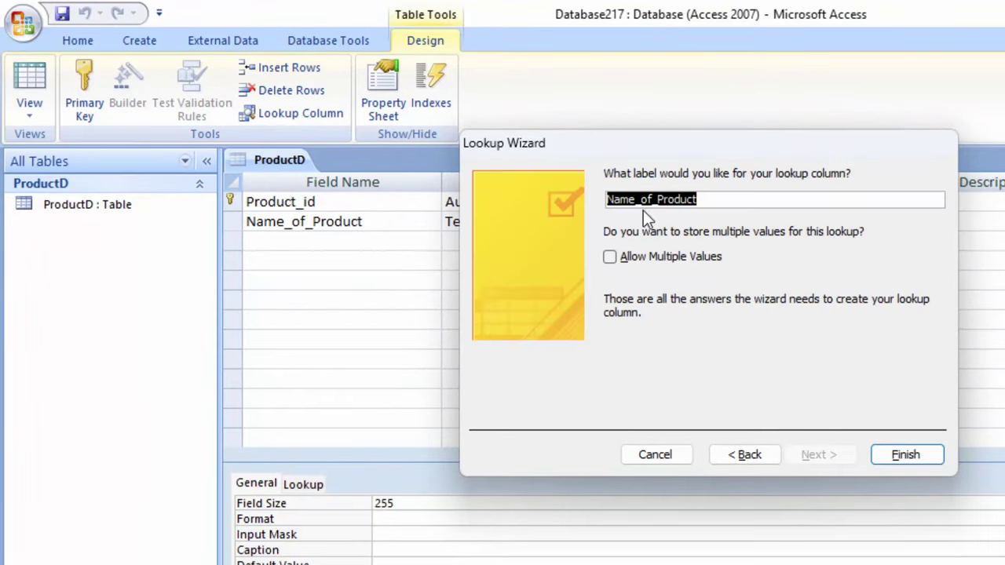
Finish the lookup and add a Price field of type Currency
{"action": "left_click", "coordinate": [895, 456]}
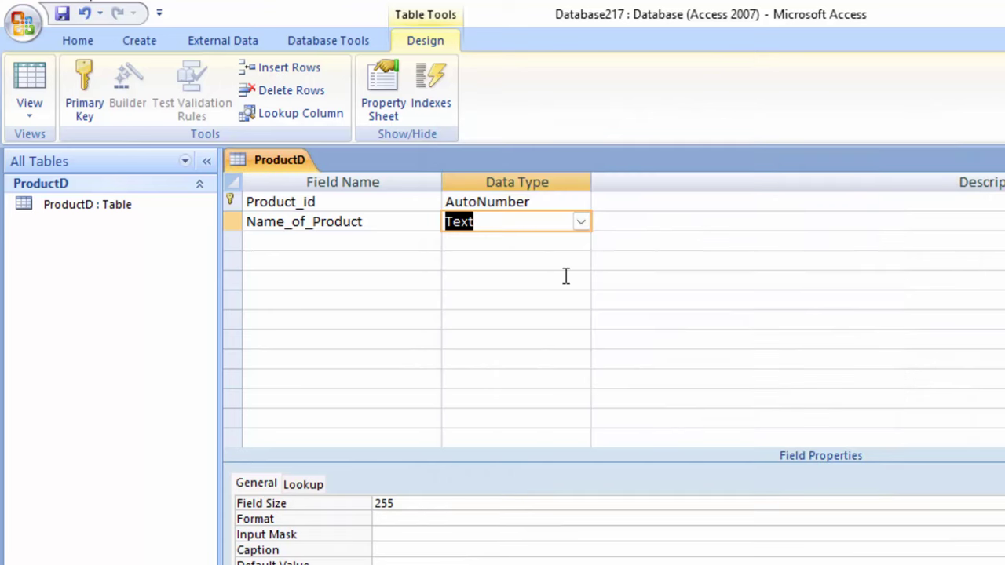
{"action": "left_click", "coordinate": [276, 239]}
{"action": "type", "text": "Pri"}
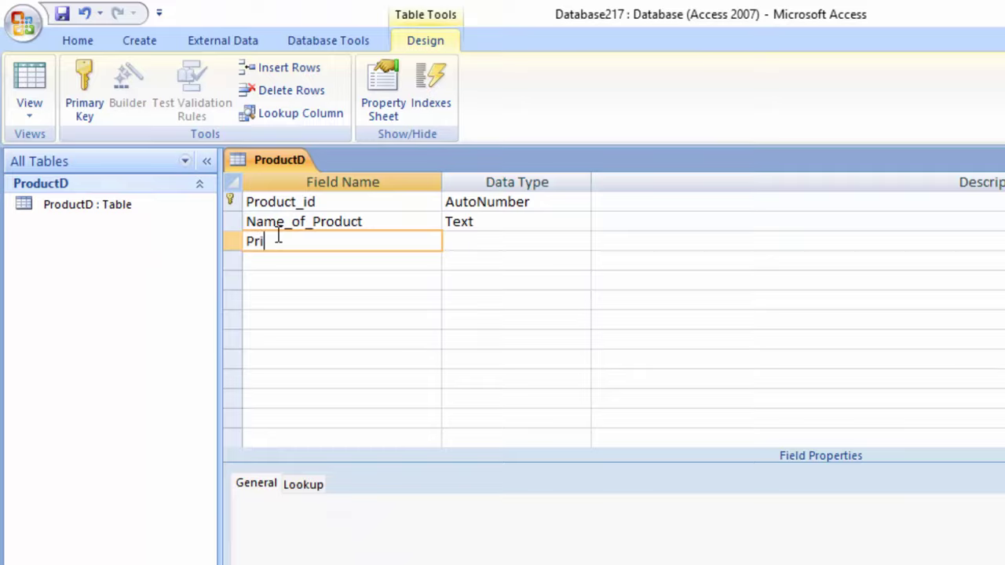
{"action": "type", "text": "ce"}
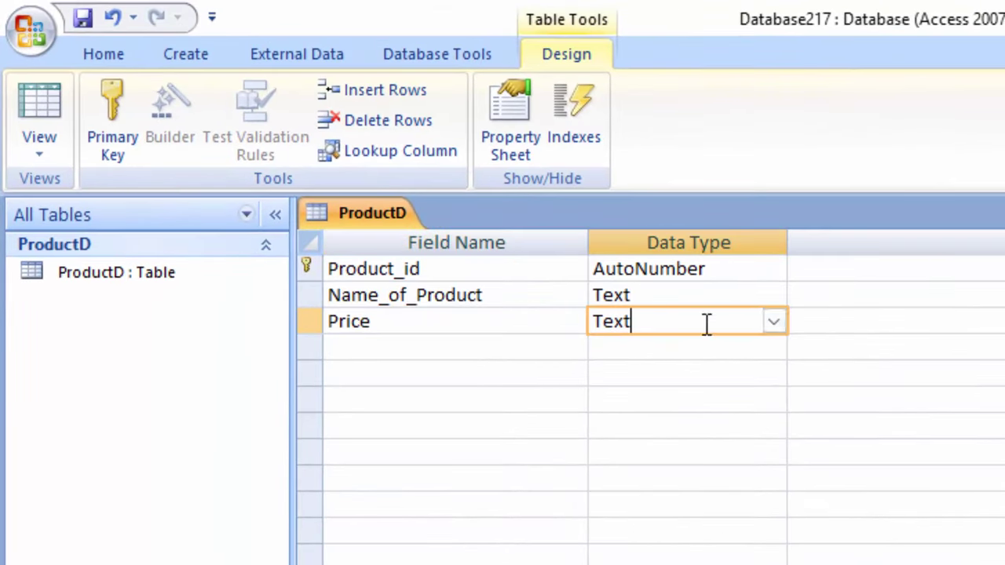
{"action": "left_click", "coordinate": [706, 322]}
{"action": "left_click", "coordinate": [770, 324]}
{"action": "left_click", "coordinate": [674, 461]}
Add a Unit field of type Number with field size Double
{"action": "left_click", "coordinate": [468, 339]}
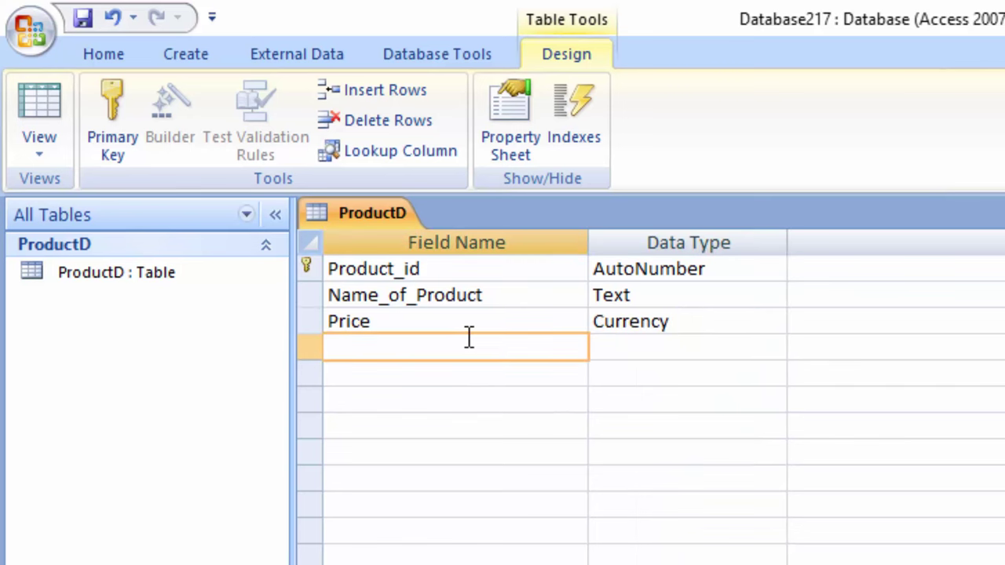
{"action": "type", "text": "Unit"}
{"action": "key", "text": "Tab"}
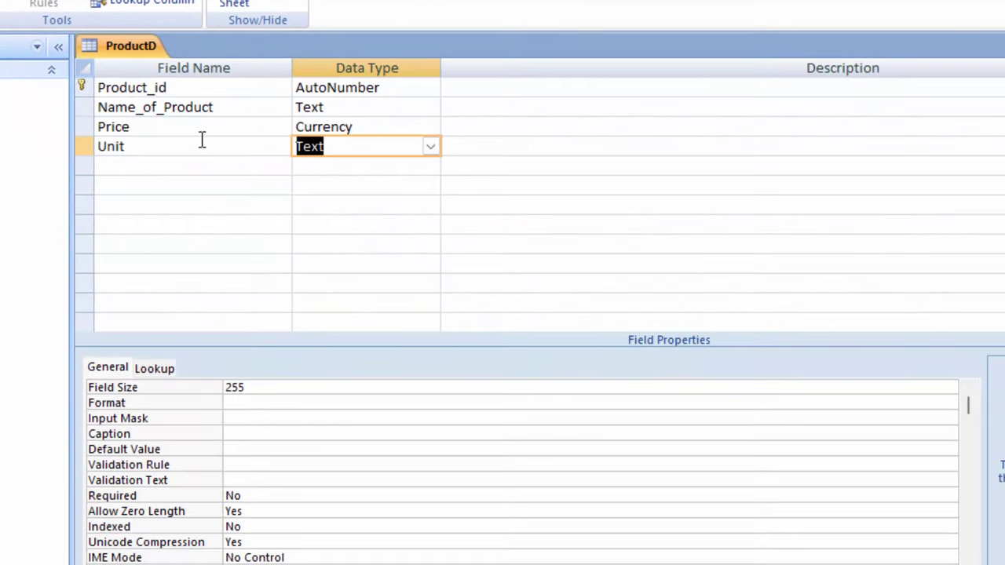
{"action": "left_click", "coordinate": [431, 146]}
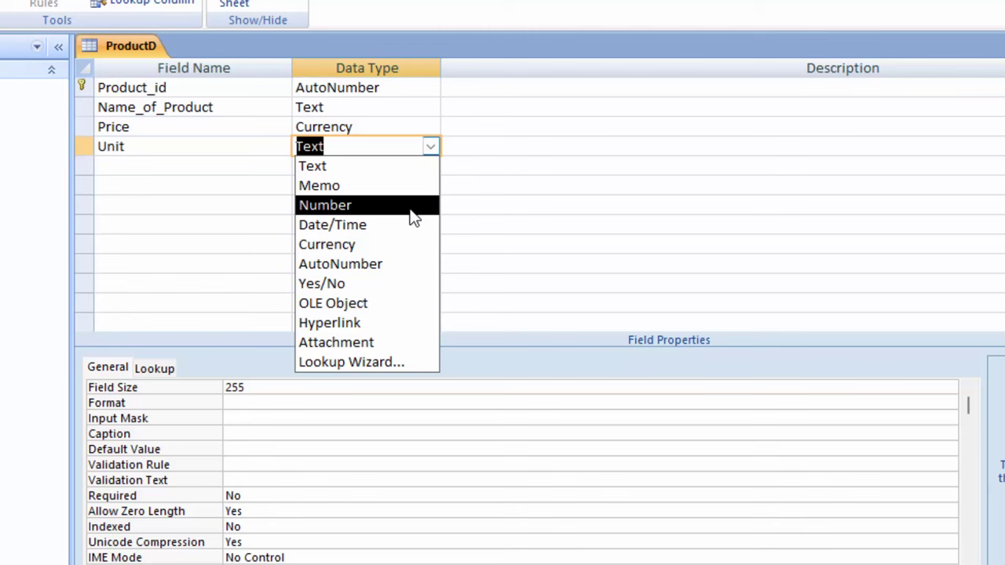
{"action": "left_click", "coordinate": [409, 208]}
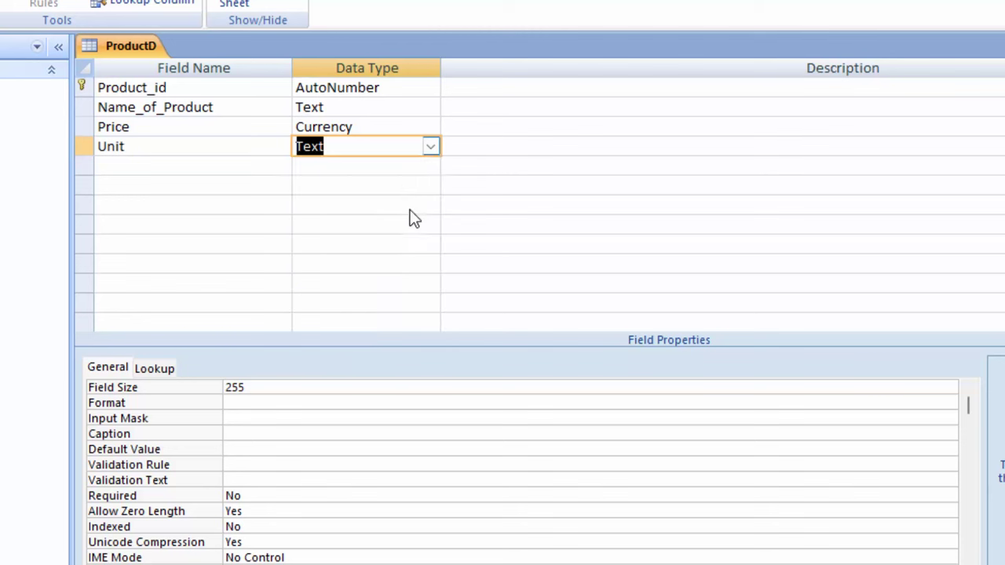
{"action": "left_click", "coordinate": [333, 388]}
{"action": "key", "text": "shift+Home"}
{"action": "key", "text": "BackSpace"}
{"action": "type", "text": "d"}
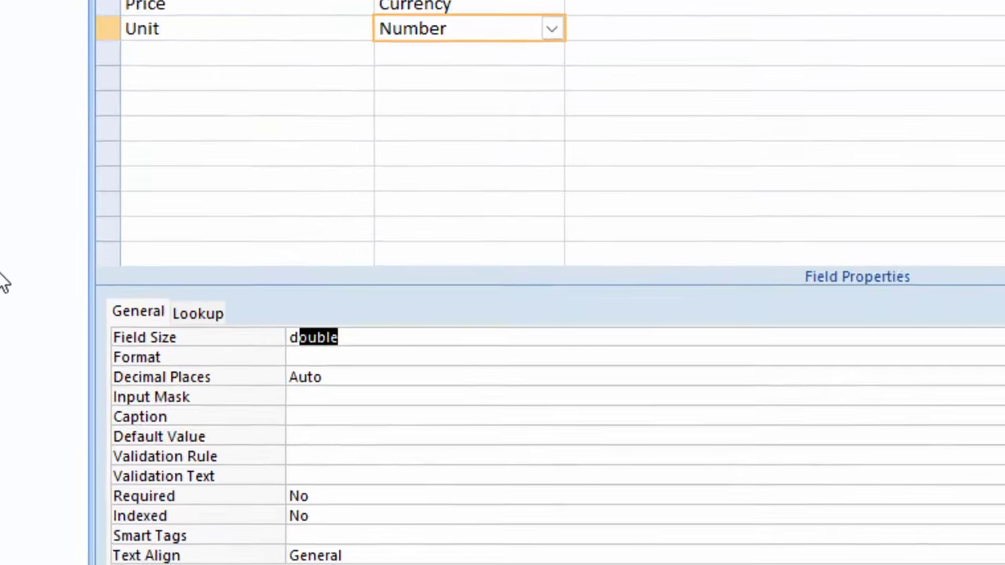
{"action": "type", "text": "oubl"}
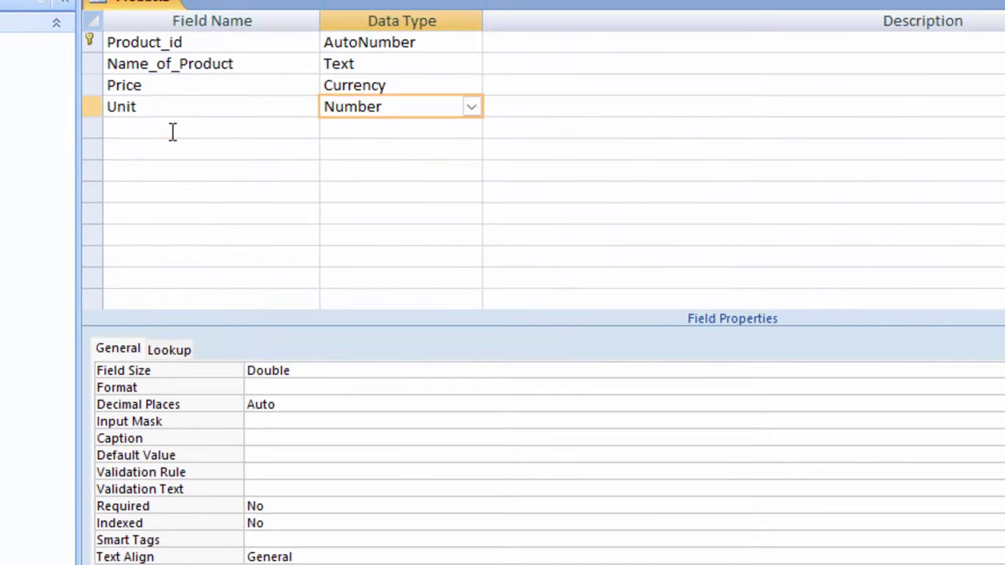
{"action": "left_click", "coordinate": [173, 129]}
{"action": "type", "text": "To"}
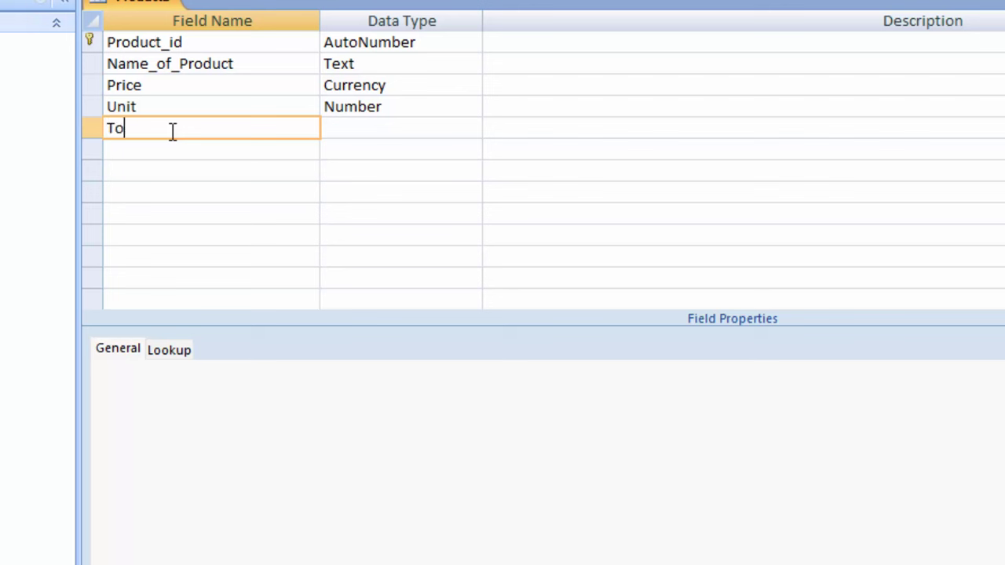
Add a Total field with data type Number
{"action": "type", "text": "tal"}
{"action": "left_click", "coordinate": [431, 128]}
{"action": "left_click", "coordinate": [471, 129]}
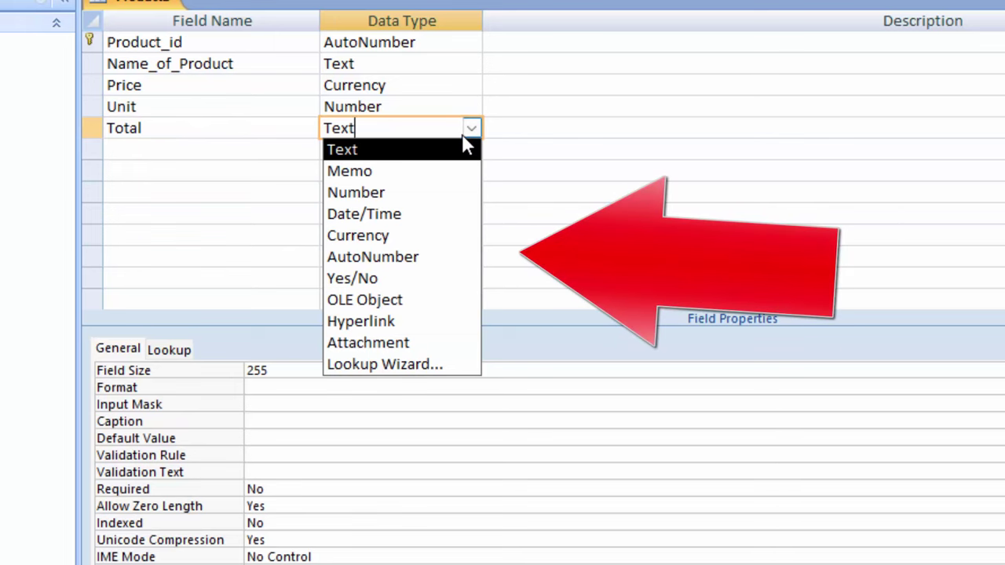
{"action": "left_click", "coordinate": [402, 194]}
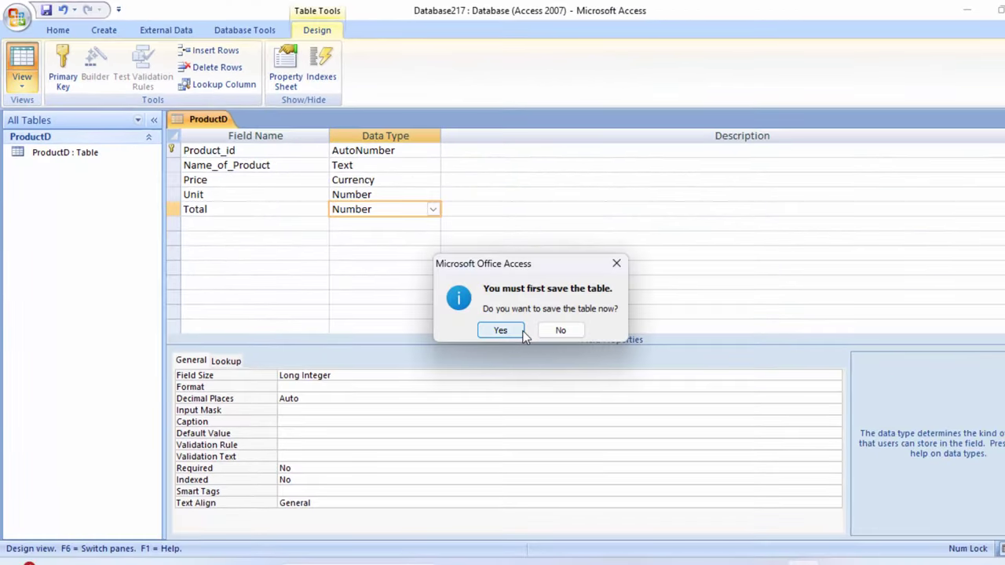
Save ProductD and widen the Product_id and Name_of_Product datasheet columns
{"action": "left_click", "coordinate": [523, 332]}
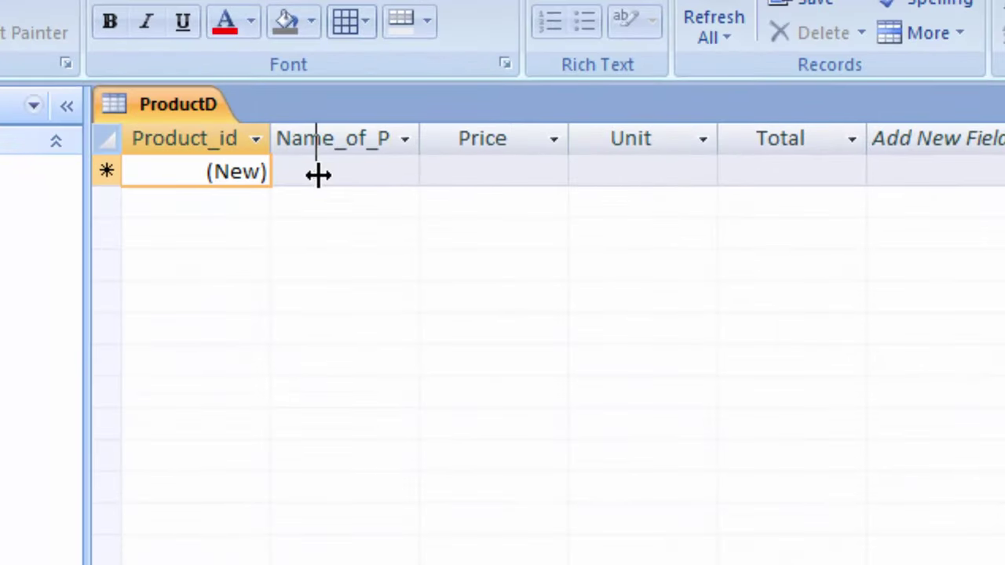
{"action": "left_click_drag", "start_coordinate": [318, 174], "coordinate": [330, 175]}
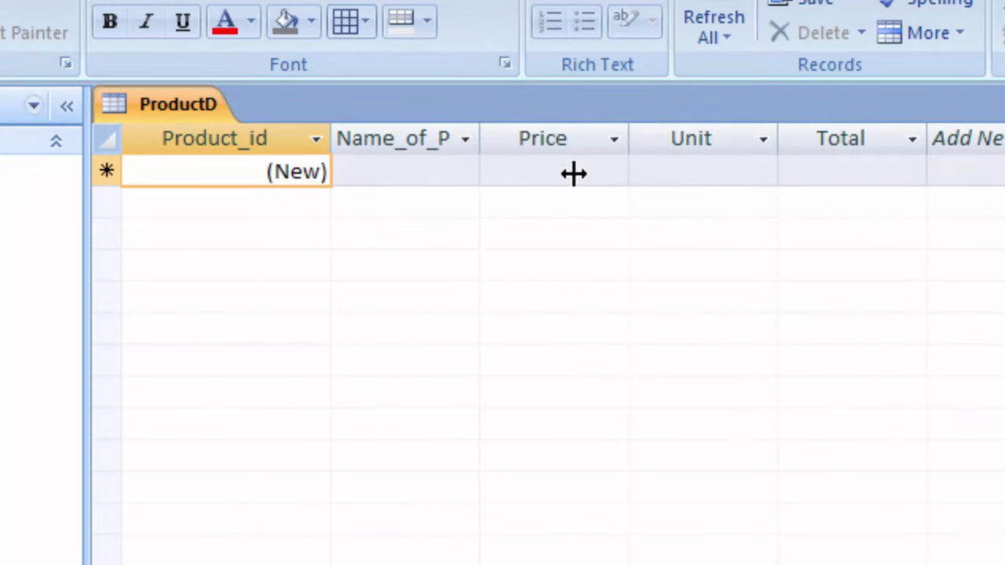
{"action": "left_click_drag", "start_coordinate": [483, 138], "coordinate": [578, 172]}
Enter the first record: Parle-G, price ₹10.00, 50 units
{"action": "left_click", "coordinate": [461, 179]}
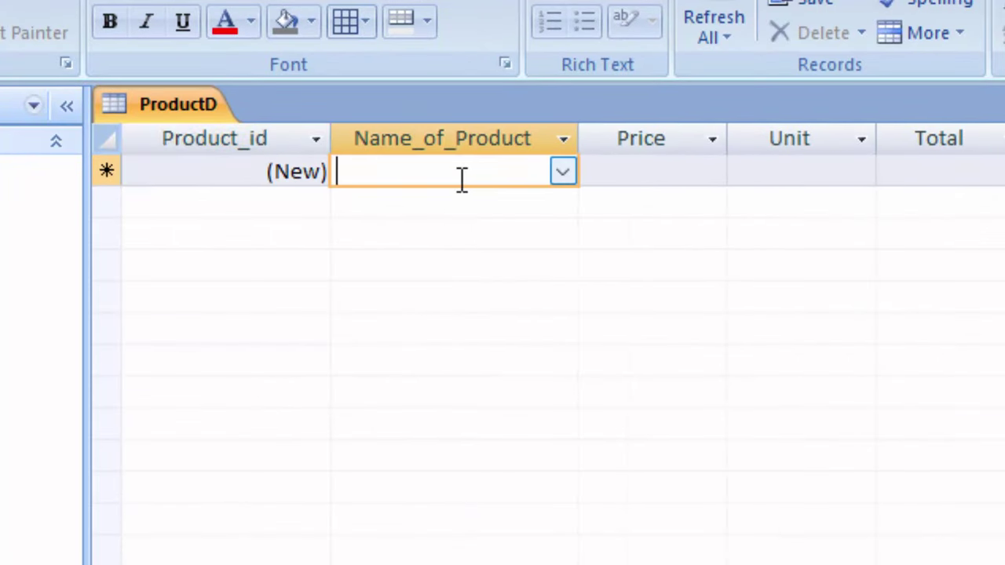
{"action": "left_click", "coordinate": [564, 173]}
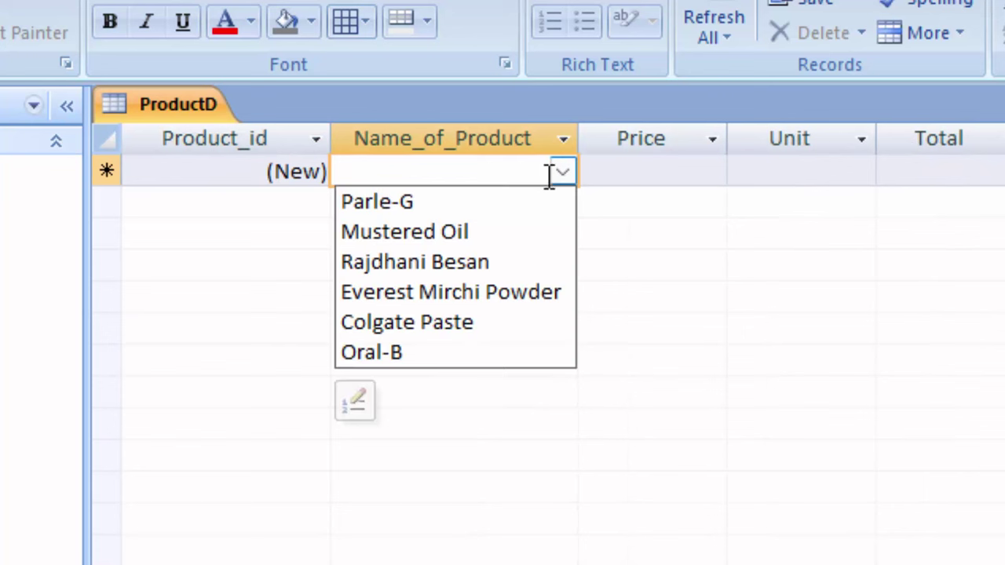
{"action": "left_click", "coordinate": [477, 202]}
{"action": "left_click", "coordinate": [660, 173]}
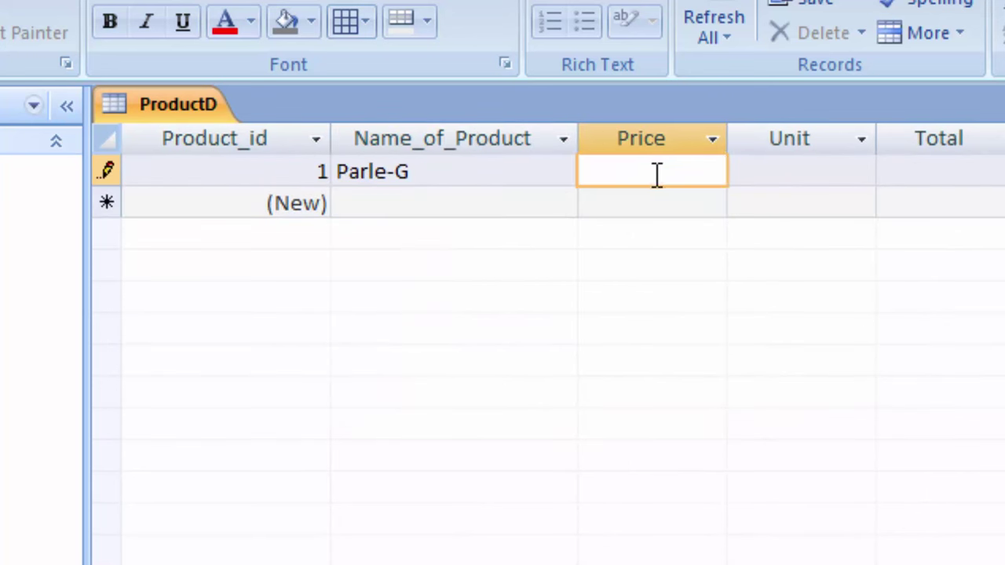
{"action": "type", "text": "500"}
{"action": "key", "text": "Tab"}
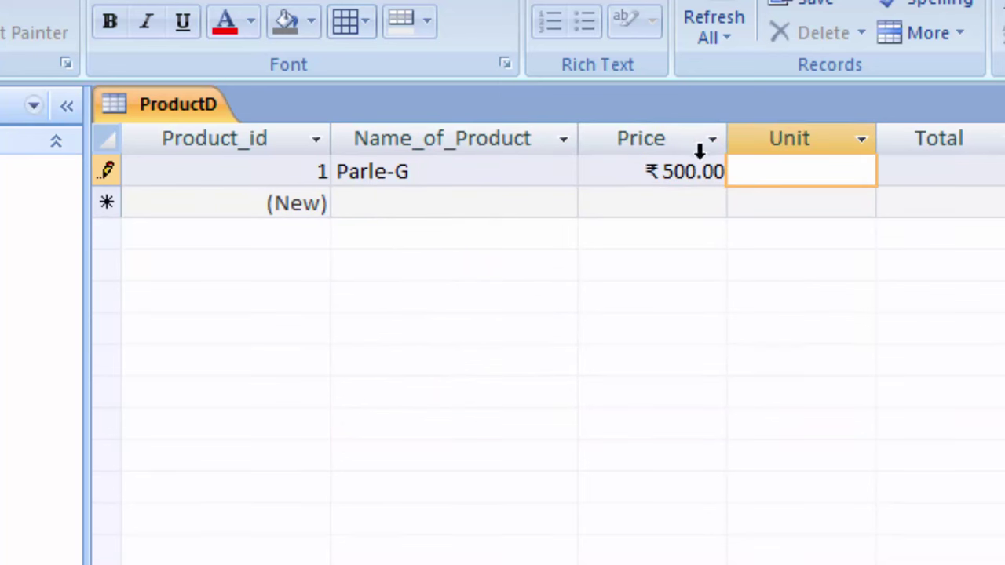
{"action": "left_click_drag", "start_coordinate": [622, 172], "coordinate": [799, 200]}
{"action": "key", "text": "BackSpace"}
{"action": "type", "text": "0"}
{"action": "key", "text": "Tab"}
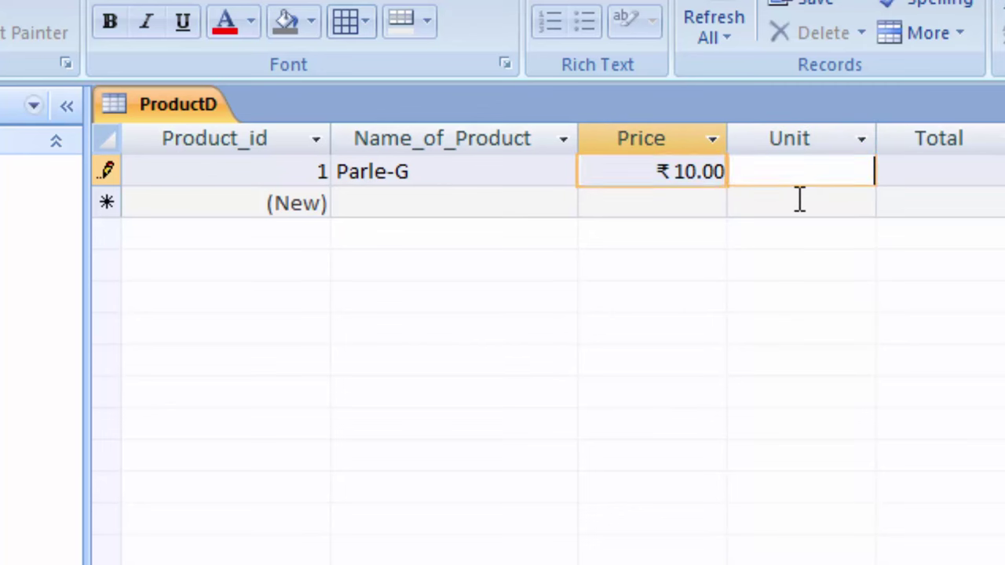
{"action": "type", "text": "50"}
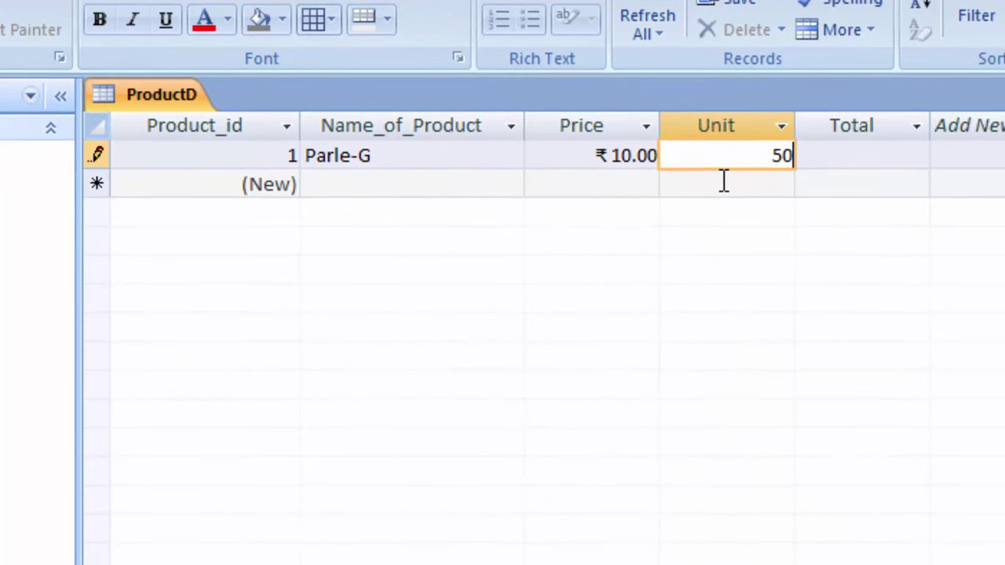
{"action": "key", "text": "Tab"}
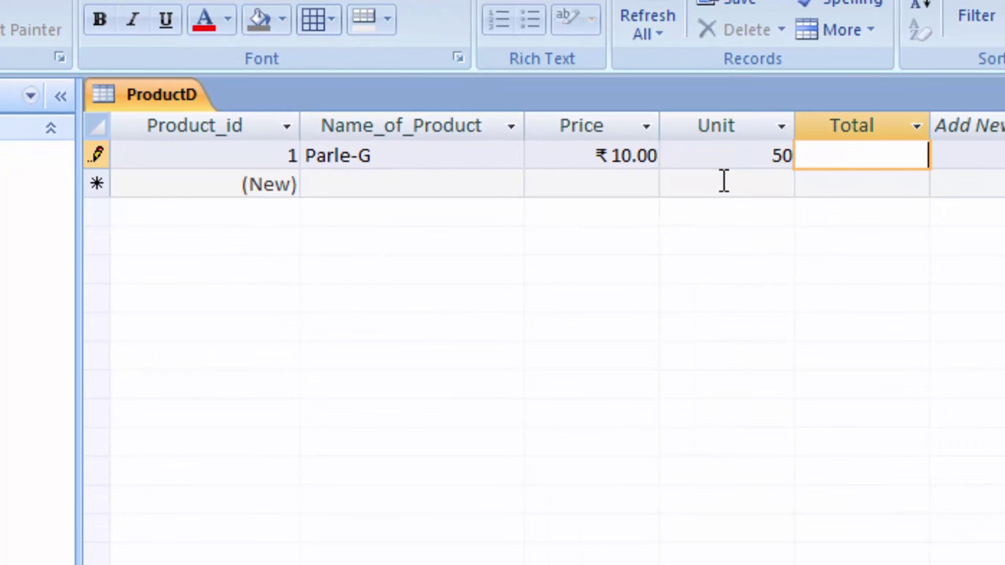
{"action": "key", "text": "Tab"}
{"action": "key", "text": "Tab"}
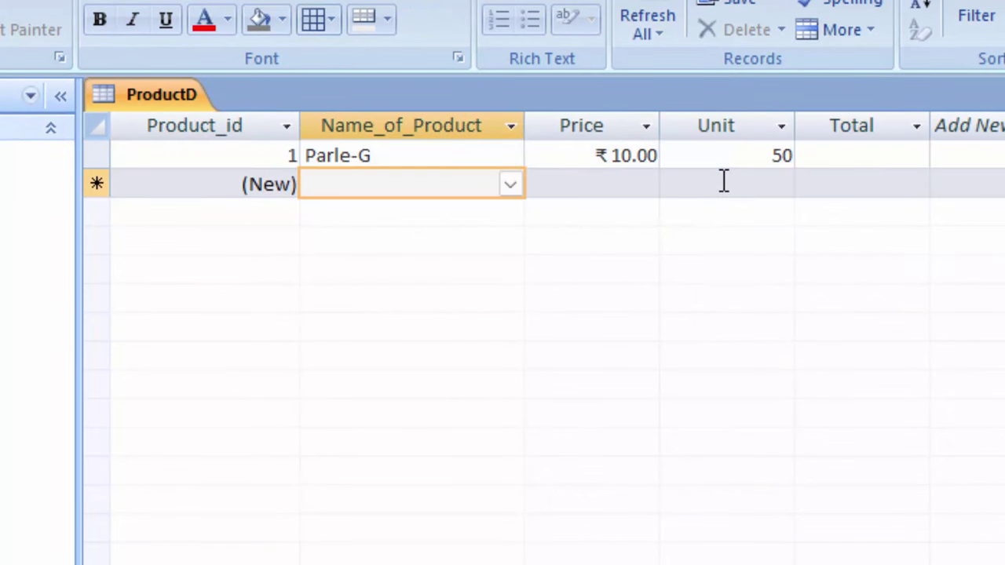
Enter record 2: Mustered Oil, price ₹130.00, 40 units
{"action": "left_click", "coordinate": [510, 185]}
{"action": "left_click", "coordinate": [436, 240]}
{"action": "left_click", "coordinate": [568, 186]}
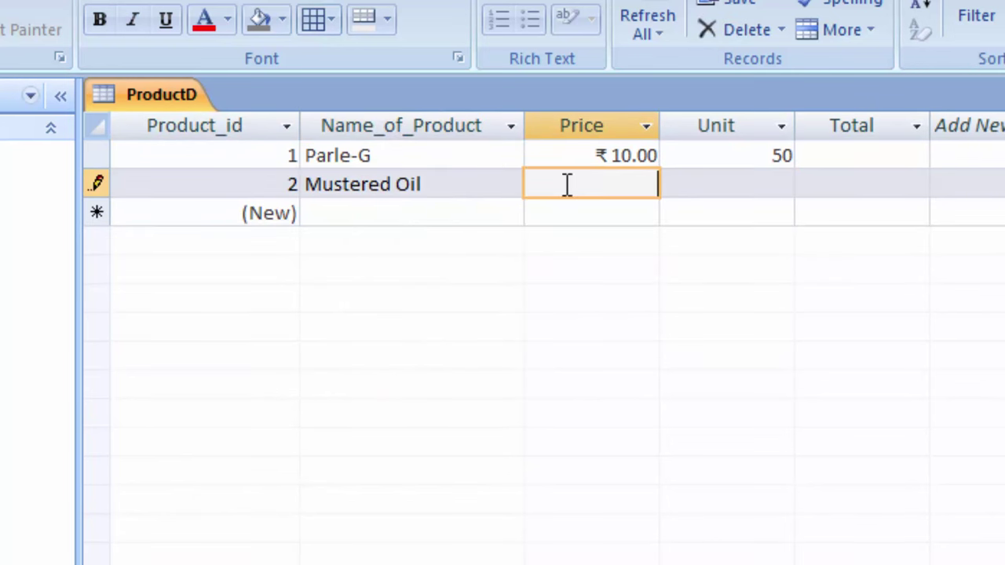
{"action": "type", "text": "130"}
{"action": "key", "text": "Tab"}
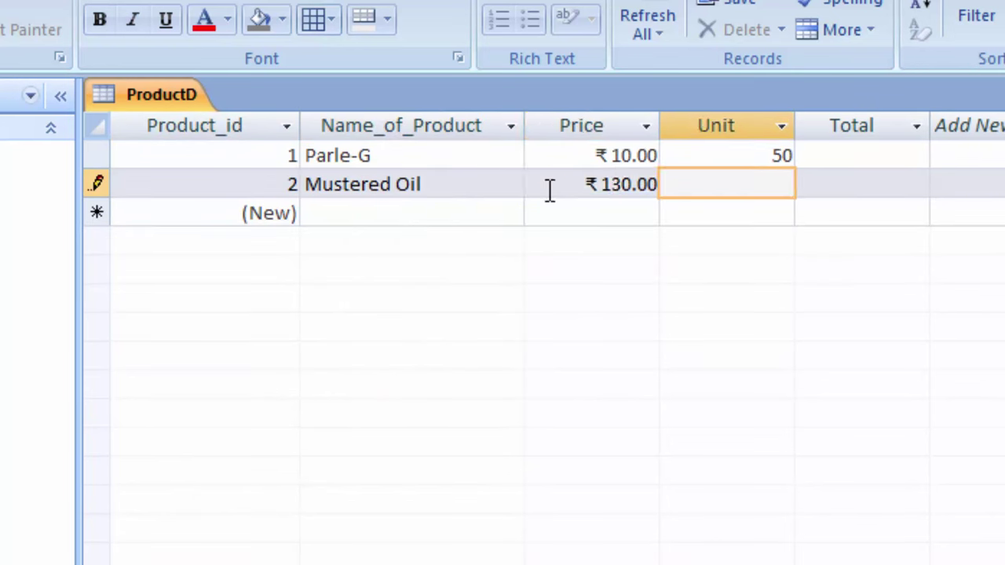
{"action": "type", "text": "40"}
{"action": "key", "text": "Tab"}
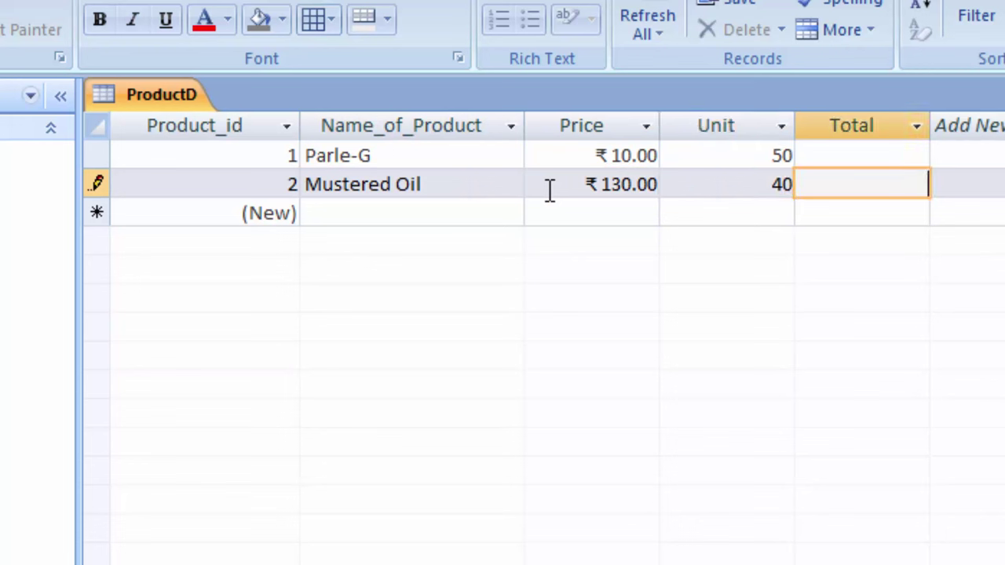
{"action": "key", "text": "Tab"}
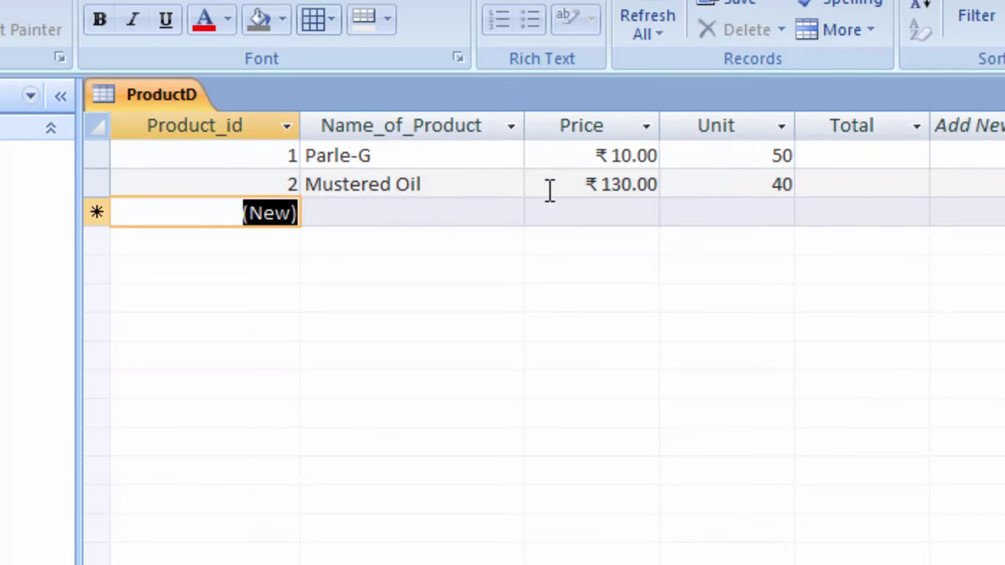
{"action": "key", "text": "Tab"}
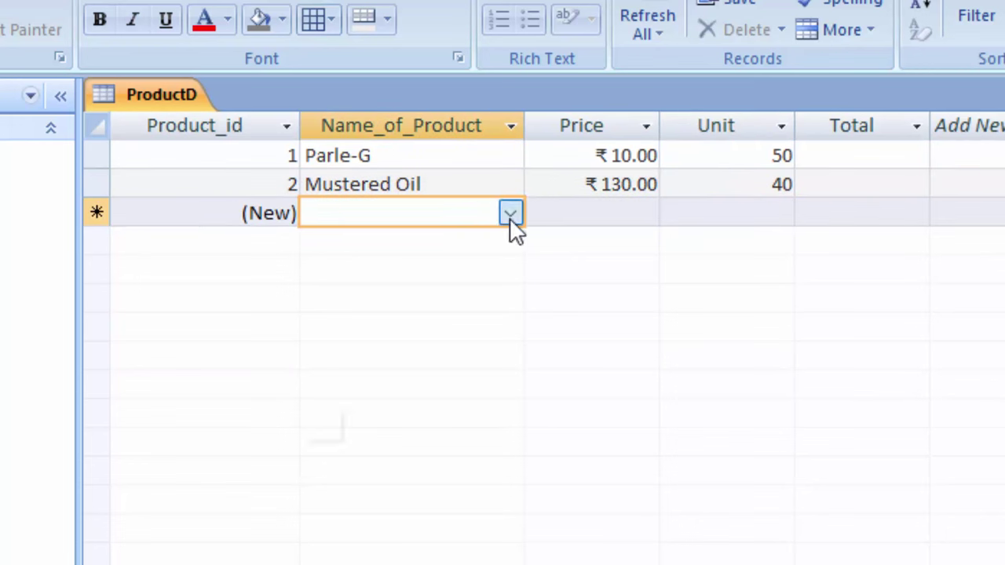
Enter record 3: Rajdhani Besan, price ₹120.00, 43 units
{"action": "left_click", "coordinate": [510, 216]}
{"action": "left_click", "coordinate": [473, 291]}
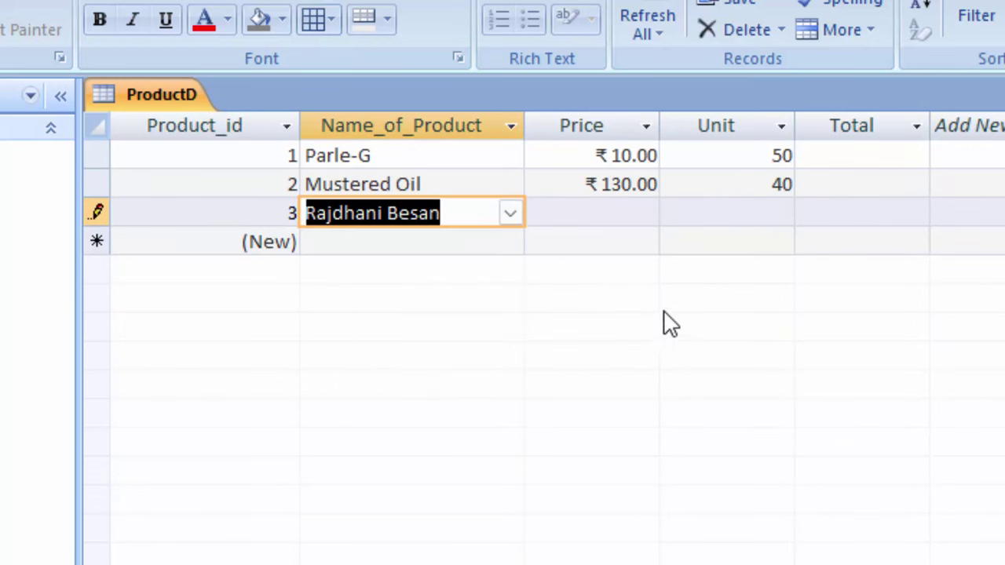
{"action": "left_click", "coordinate": [633, 213]}
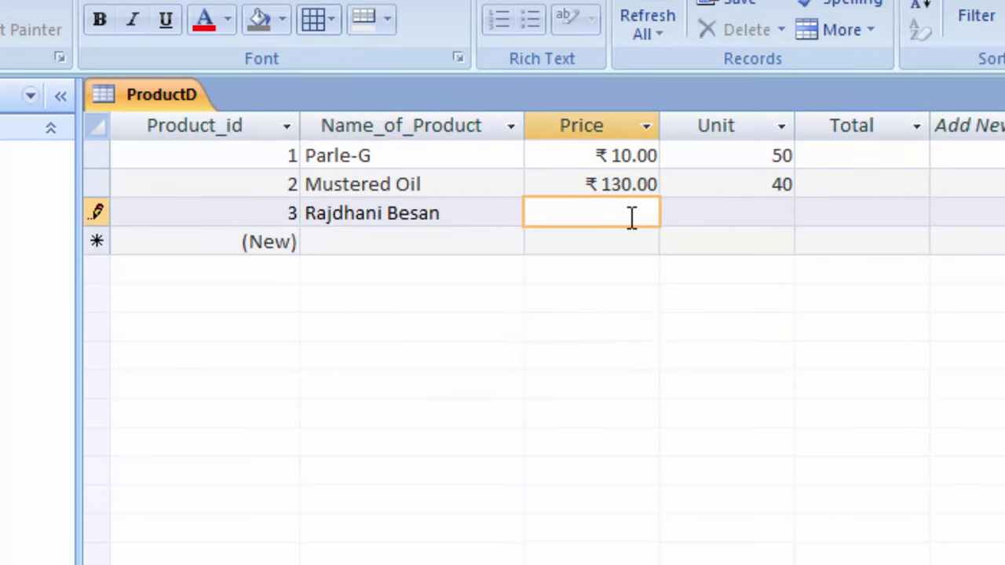
{"action": "type", "text": "120"}
{"action": "key", "text": "Tab"}
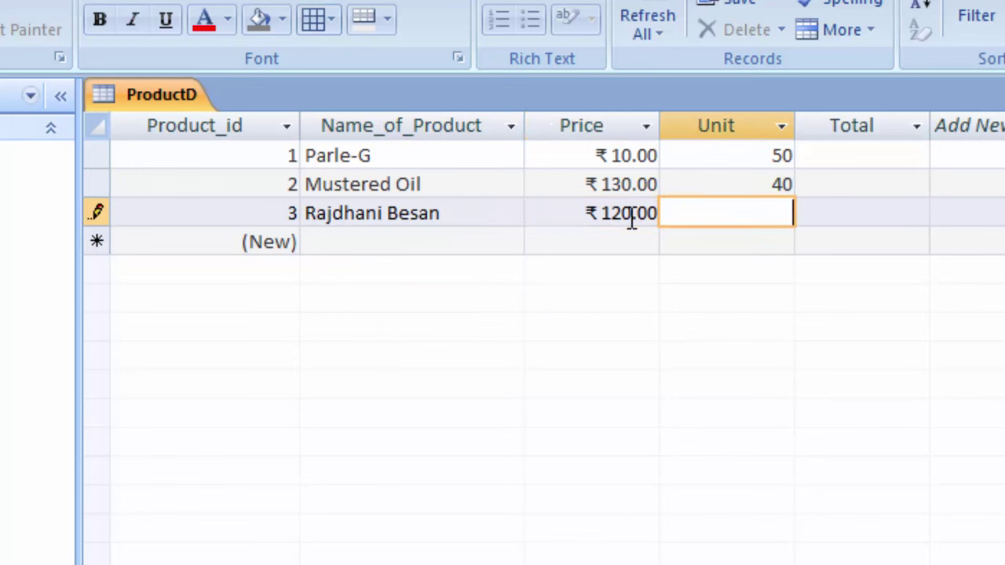
{"action": "type", "text": "43"}
{"action": "key", "text": "Tab"}
{"action": "key", "text": "Tab"}
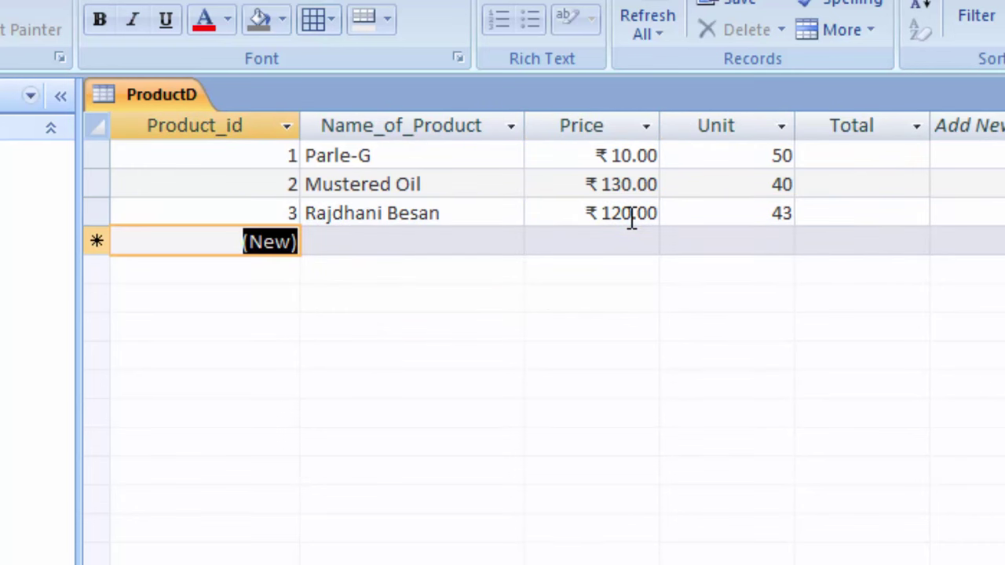
{"action": "key", "text": "Tab"}
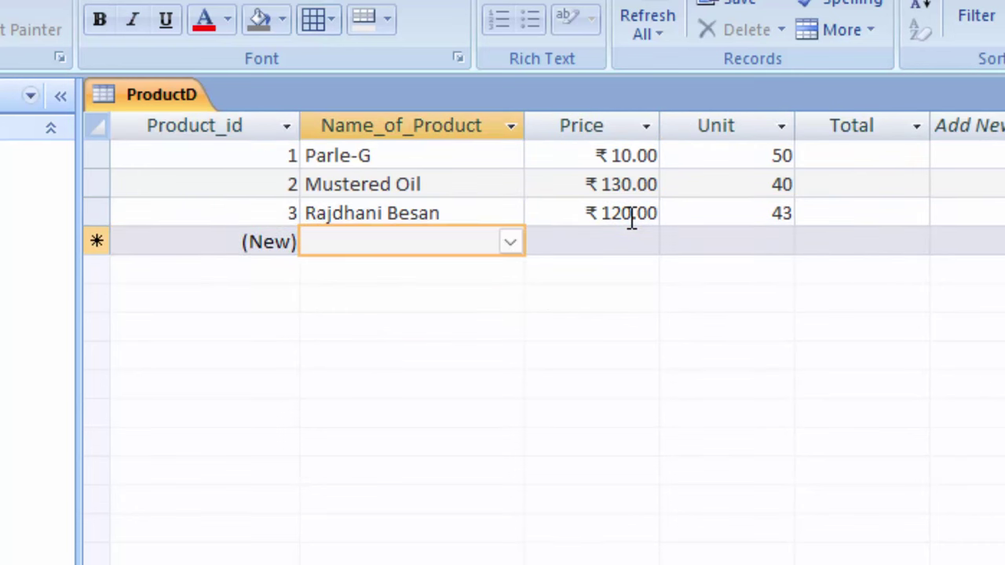
Enter record 4: Everest Mirchi Powder, price ₹190.00, 3 units
{"action": "left_click", "coordinate": [511, 241]}
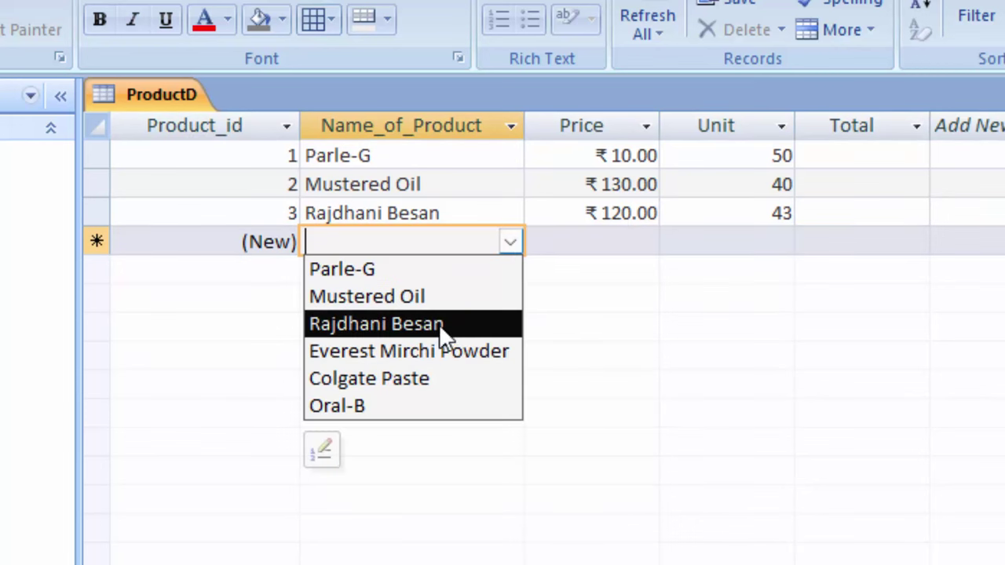
{"action": "left_click", "coordinate": [442, 352]}
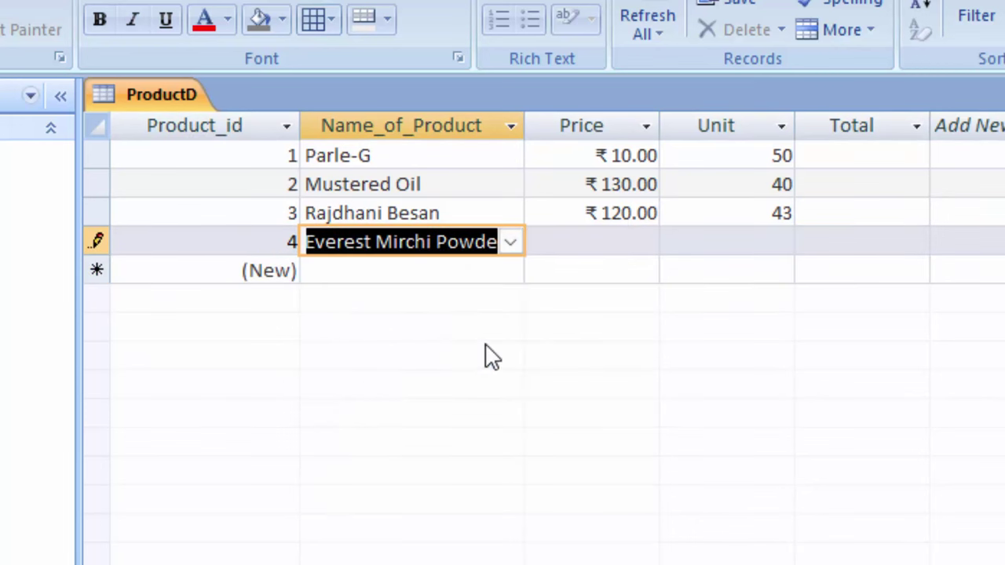
{"action": "left_click", "coordinate": [562, 245]}
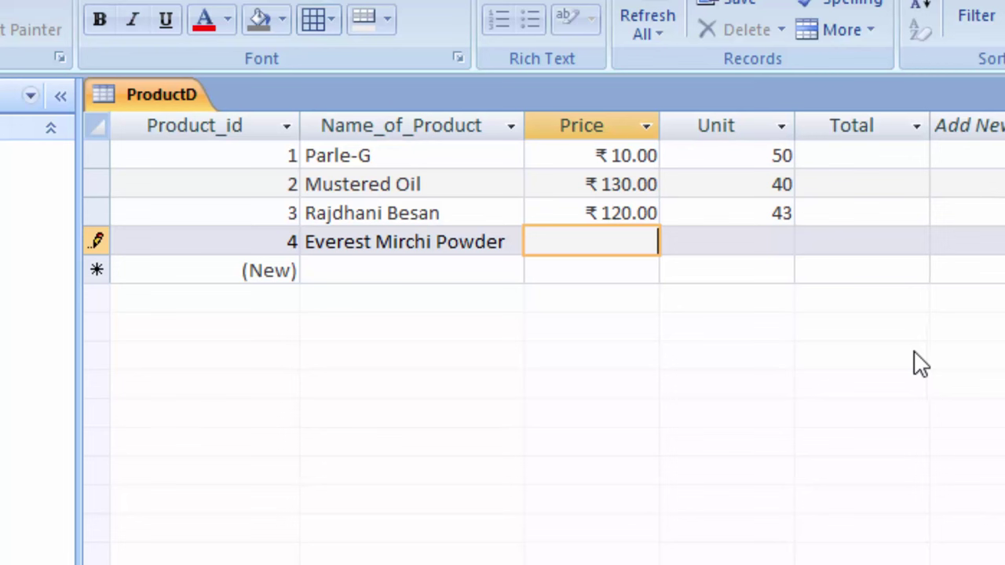
{"action": "type", "text": "12"}
{"action": "key", "text": "BackSpace"}
{"action": "type", "text": "90"}
{"action": "key", "text": "Tab"}
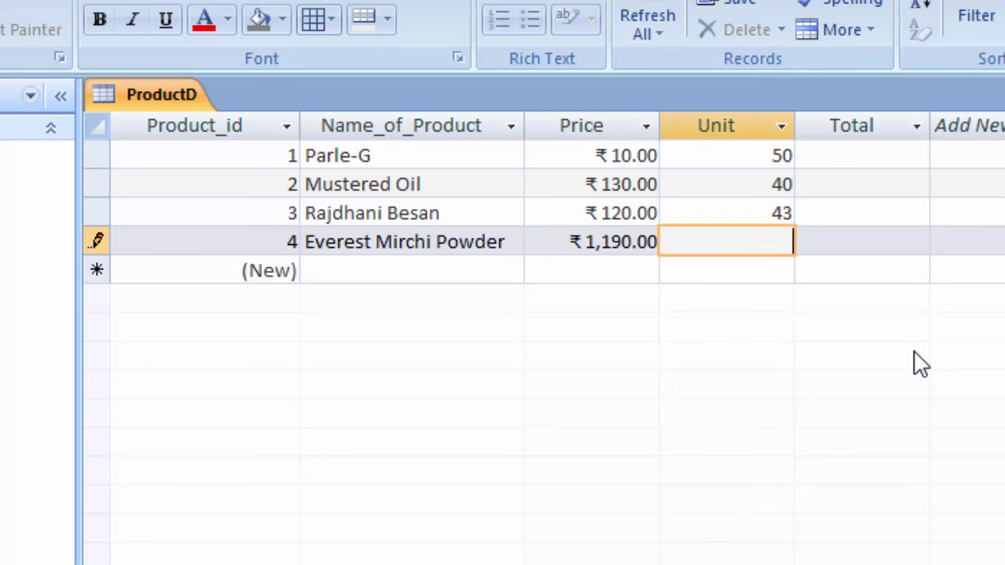
{"action": "left_click", "coordinate": [597, 242]}
{"action": "key", "text": "BackSpace"}
{"action": "key", "text": "BackSpace"}
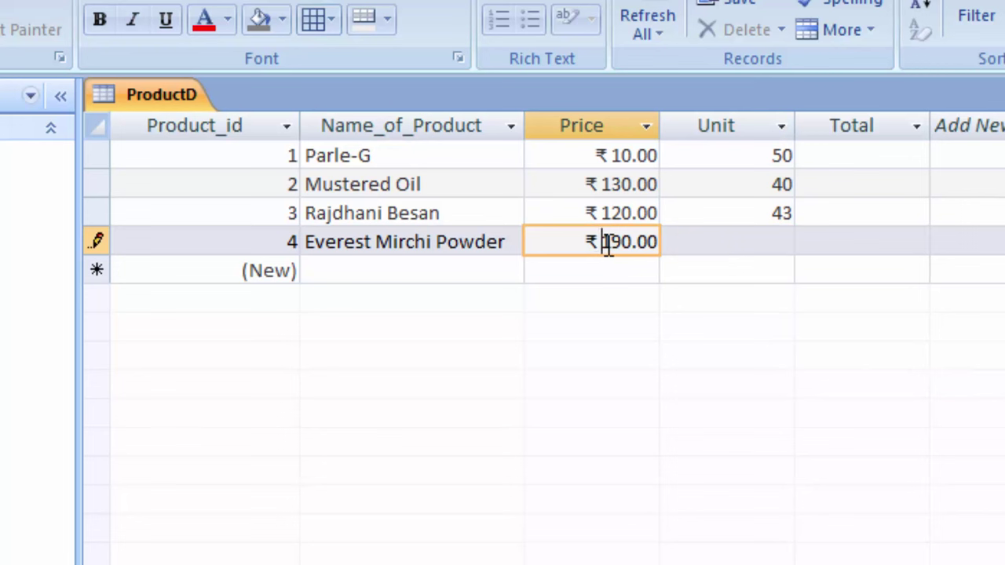
{"action": "left_click", "coordinate": [735, 245]}
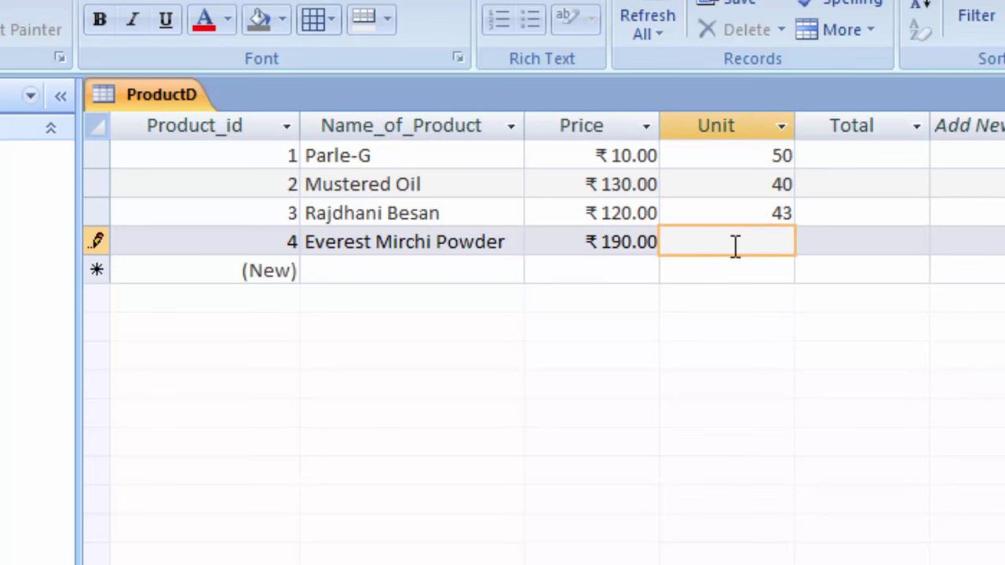
{"action": "type", "text": "3"}
{"action": "key", "text": "Tab"}
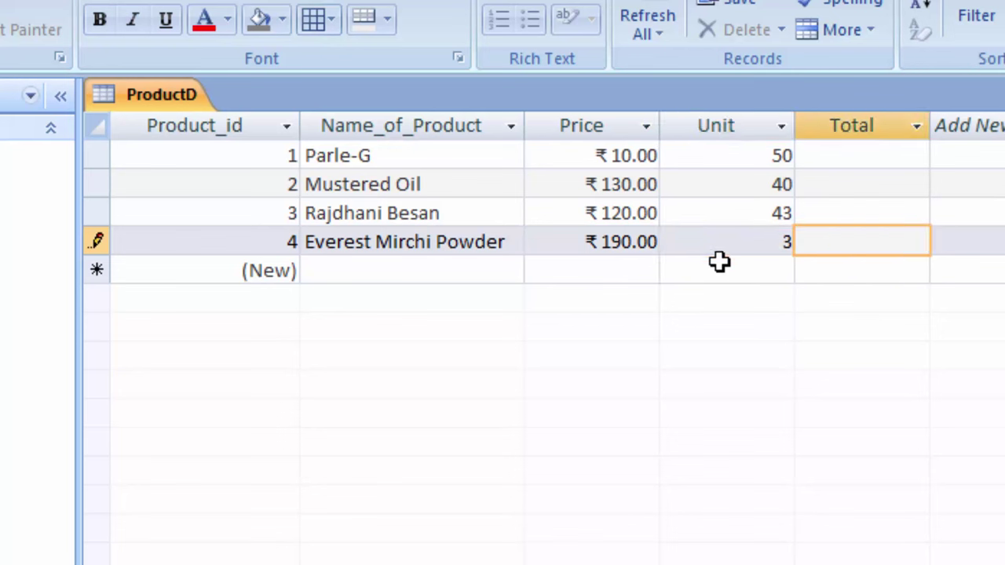
Add Colgate Paste to ProductD with price ₹80.00 and 6 units
{"action": "left_click", "coordinate": [446, 274]}
{"action": "left_click", "coordinate": [512, 273]}
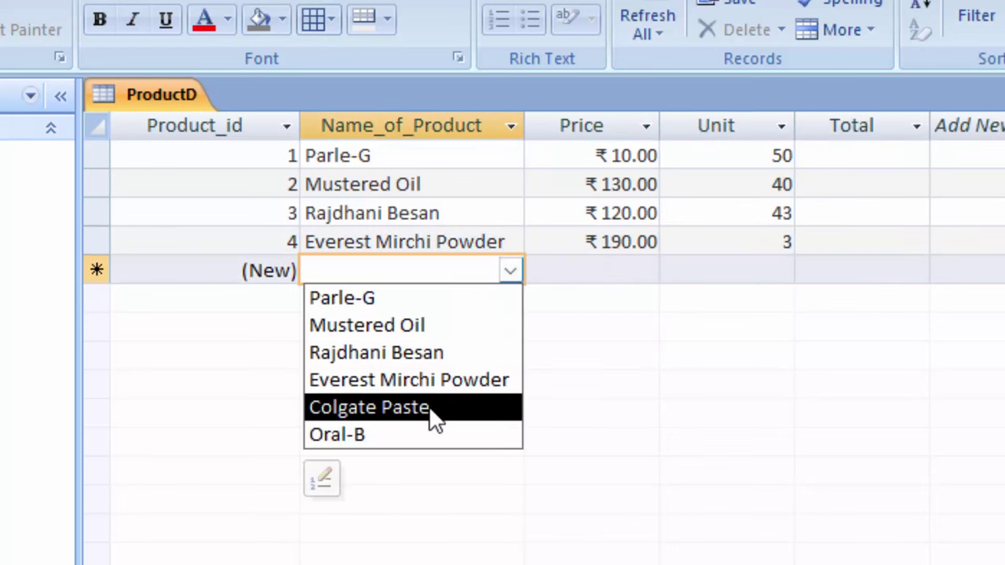
{"action": "left_click", "coordinate": [430, 411]}
{"action": "left_click", "coordinate": [609, 271]}
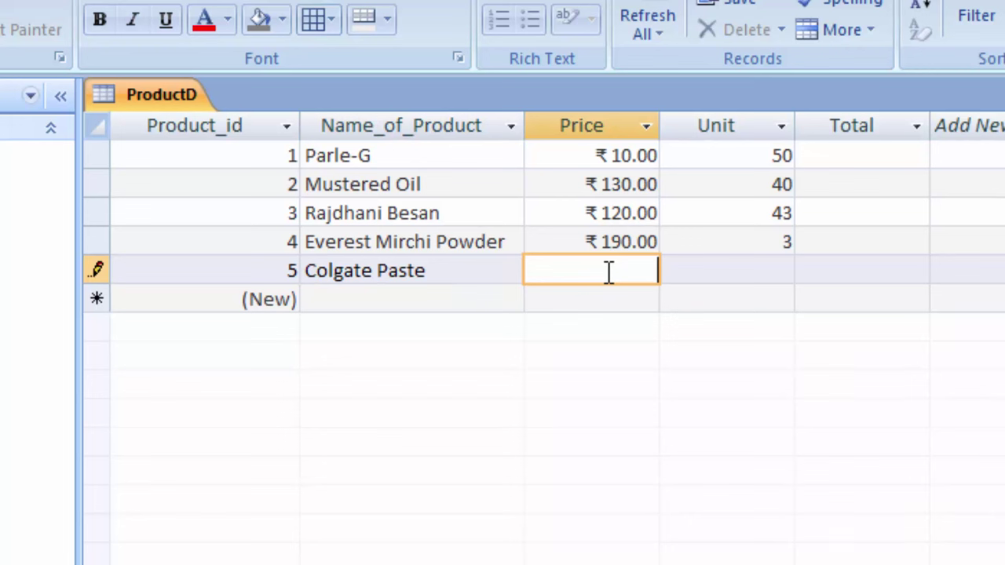
{"action": "type", "text": "6"}
{"action": "type", "text": "80"}
{"action": "key", "text": "Tab"}
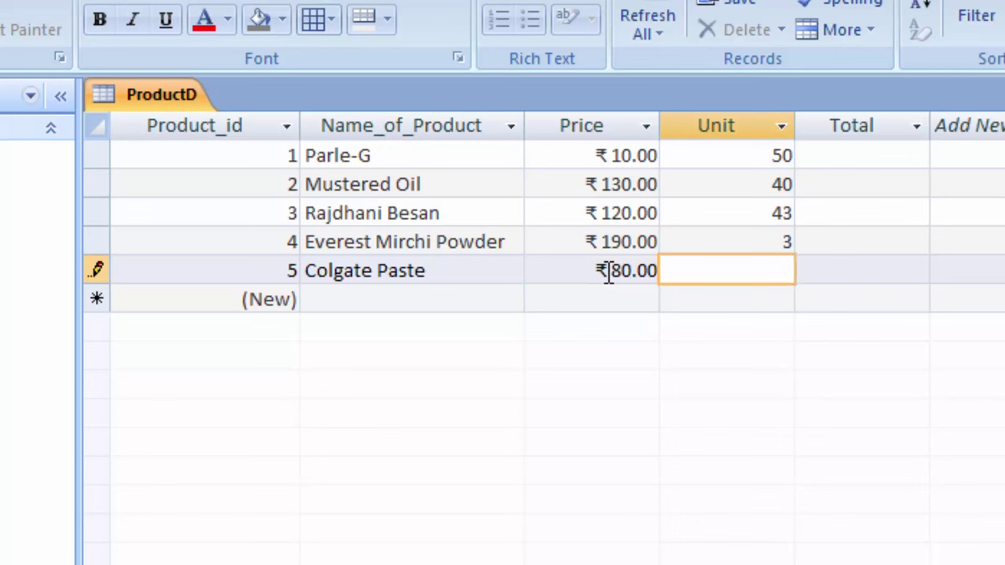
{"action": "type", "text": "6"}
{"action": "key", "text": "Tab"}
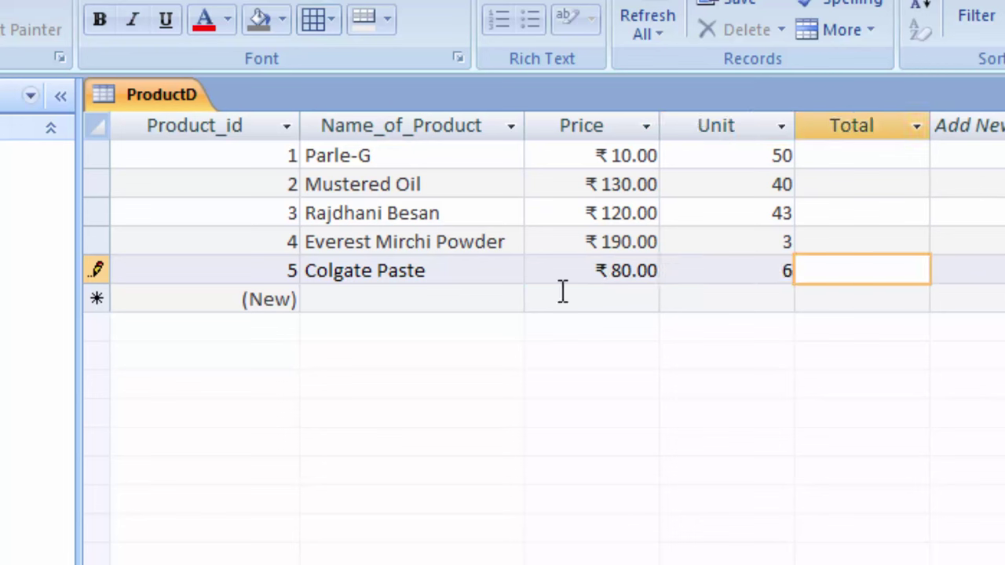
Add Oral-B with price ₹50.00 and 5 units, correcting the price entry
{"action": "left_click", "coordinate": [387, 297]}
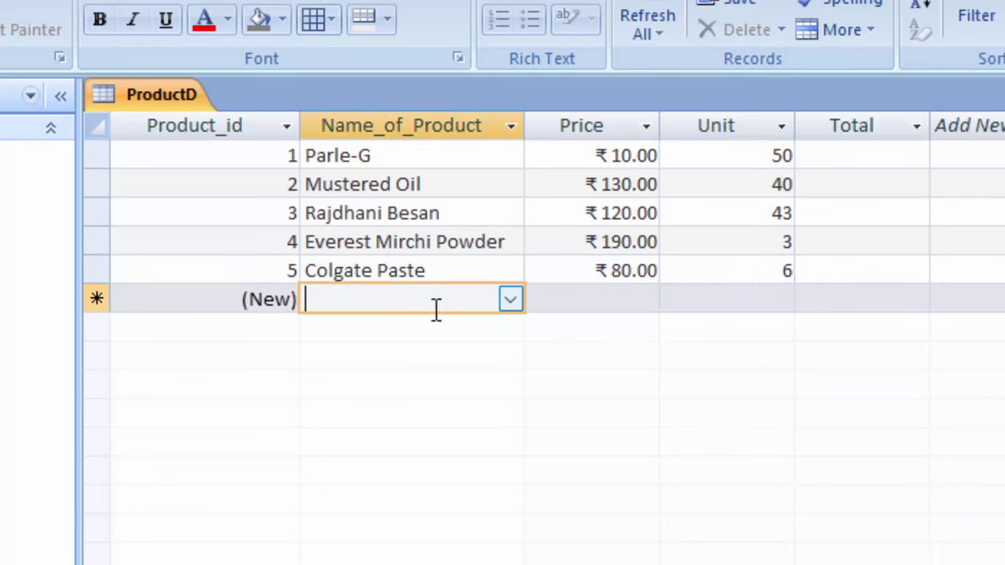
{"action": "left_click", "coordinate": [510, 299]}
{"action": "left_click", "coordinate": [426, 460]}
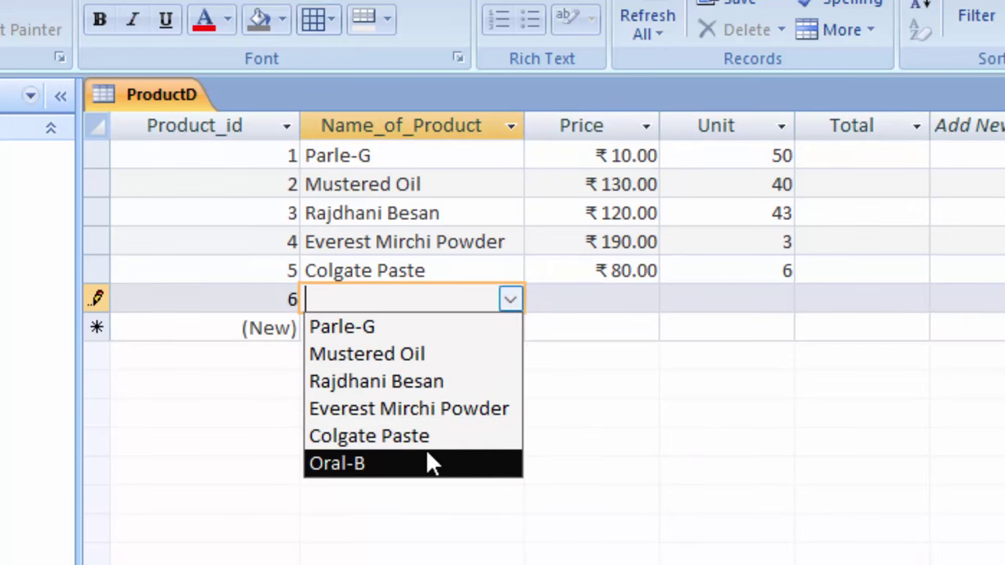
{"action": "left_click", "coordinate": [621, 304]}
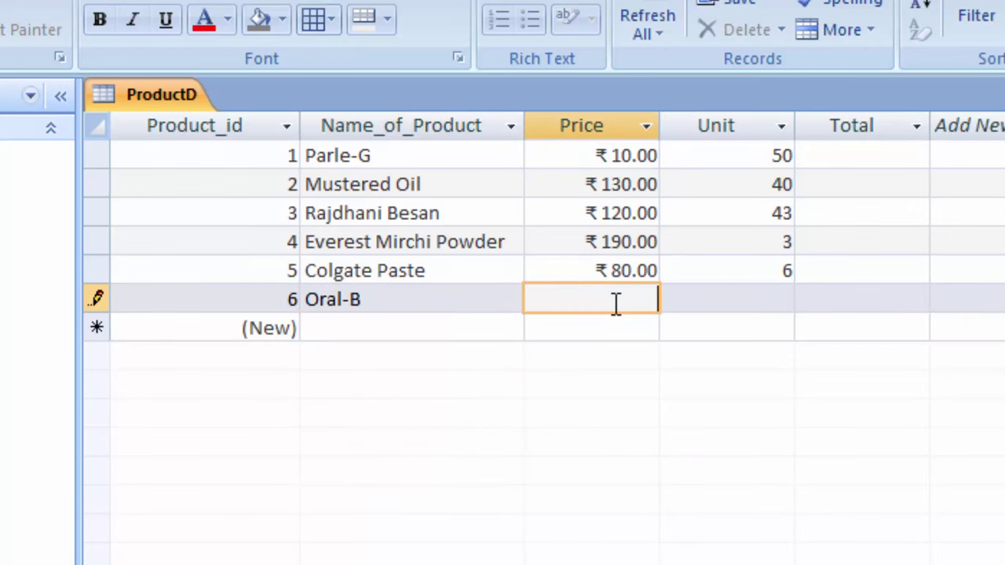
{"action": "type", "text": "5"}
{"action": "key", "text": "Tab"}
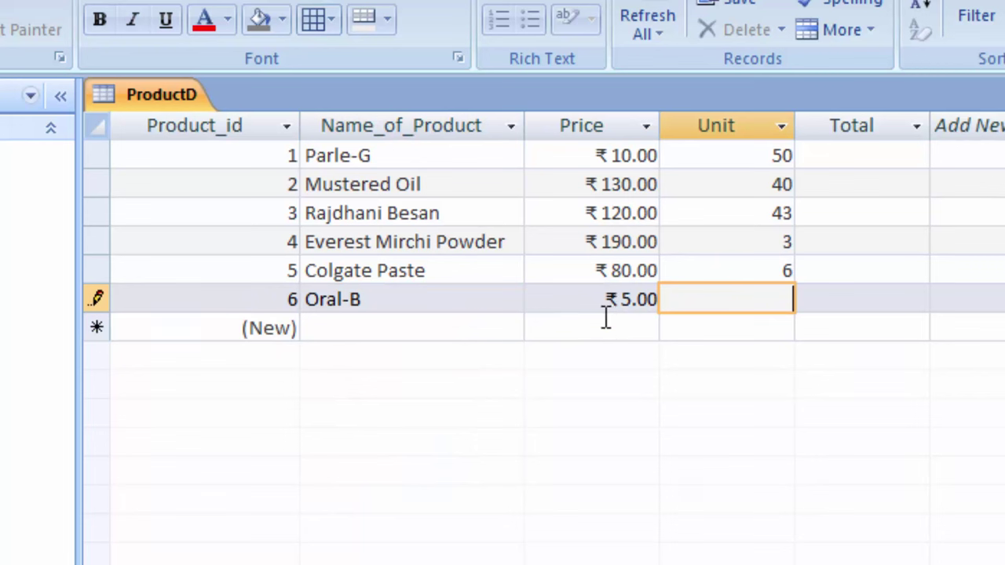
{"action": "left_click", "coordinate": [632, 304]}
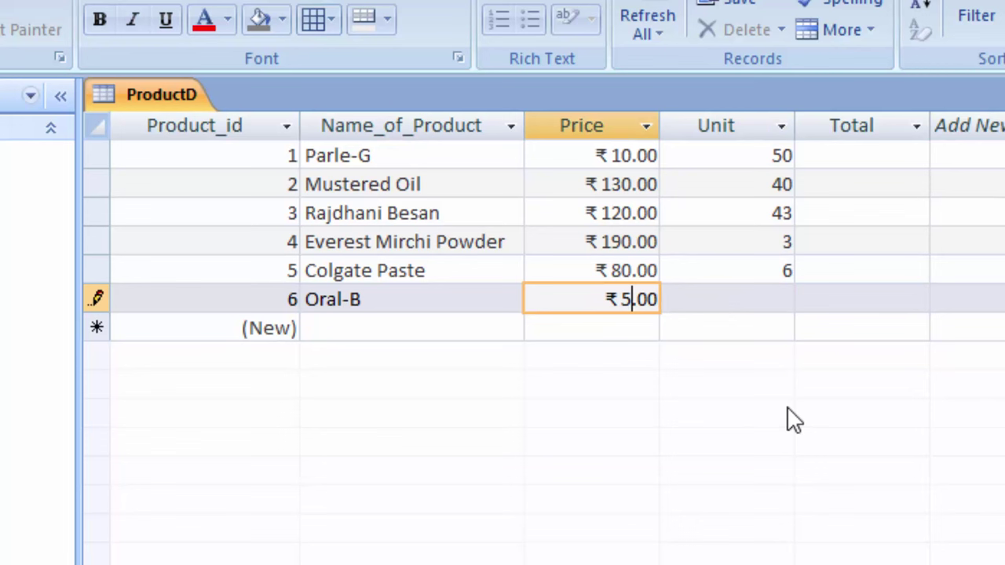
{"action": "type", "text": "0"}
{"action": "key", "text": "Tab"}
{"action": "type", "text": "5"}
{"action": "key", "text": "Tab"}
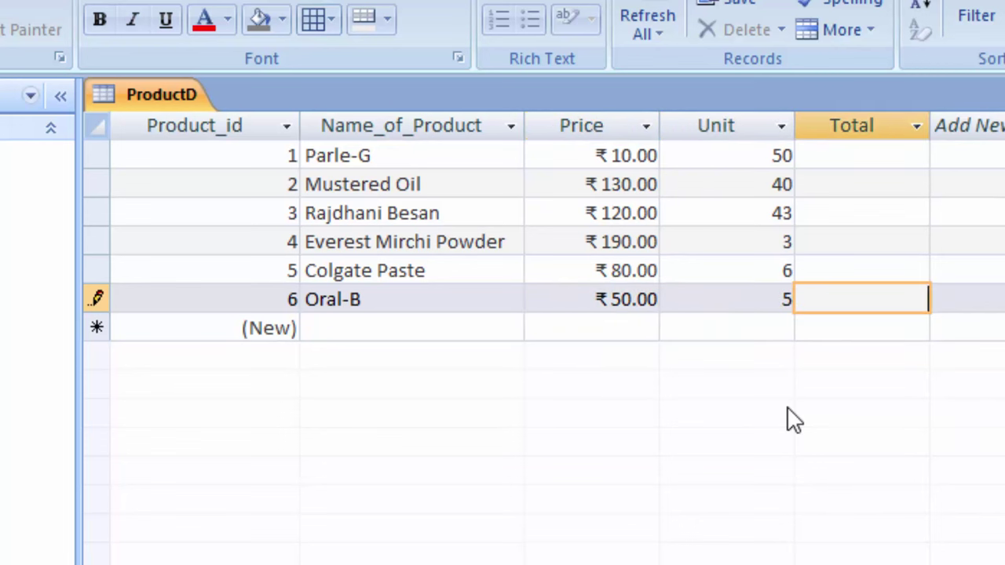
{"action": "key", "text": "Tab"}
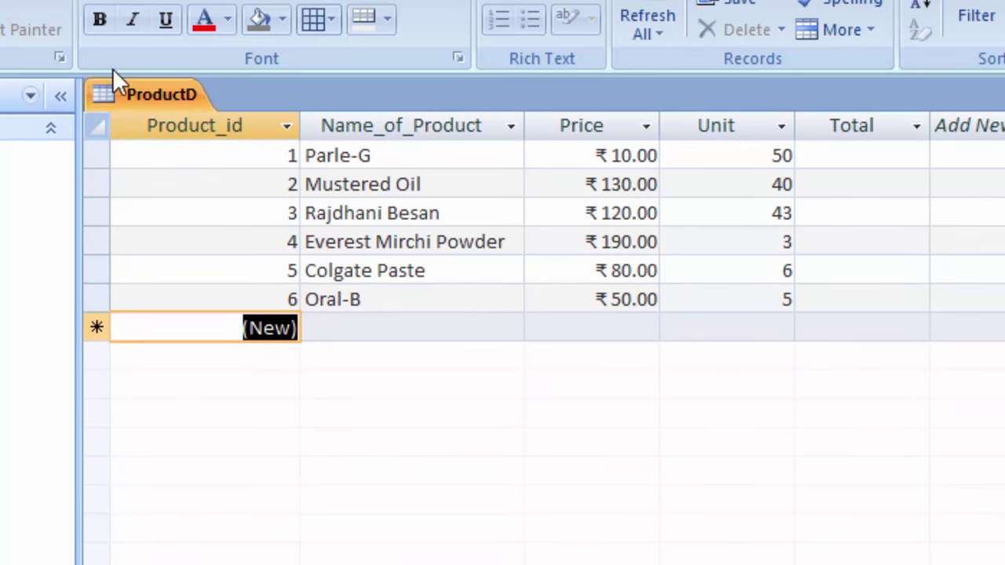
Close the ProductD table and save its layout changes
{"action": "right_click", "coordinate": [133, 91]}
{"action": "left_click", "coordinate": [201, 137]}
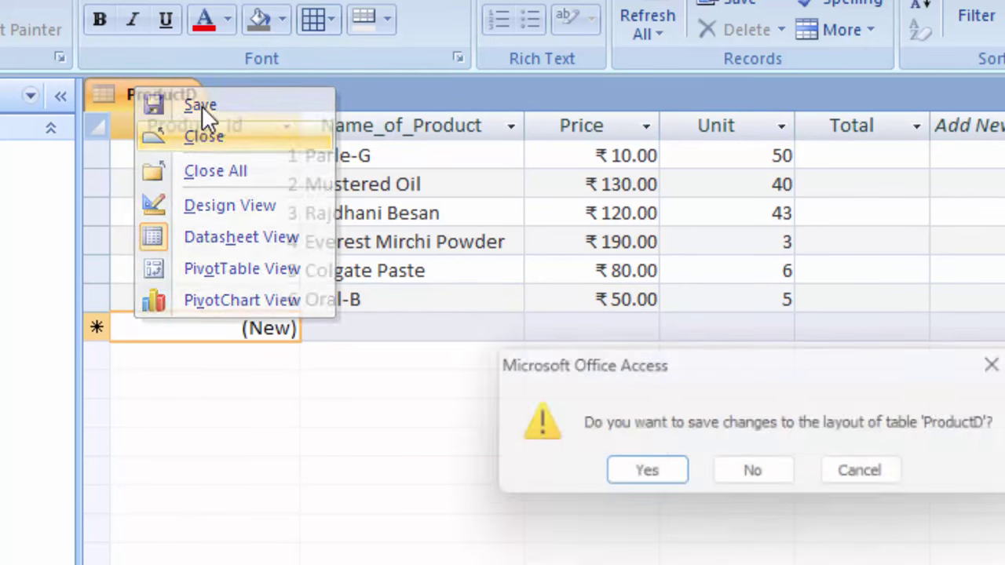
{"action": "left_click", "coordinate": [644, 470]}
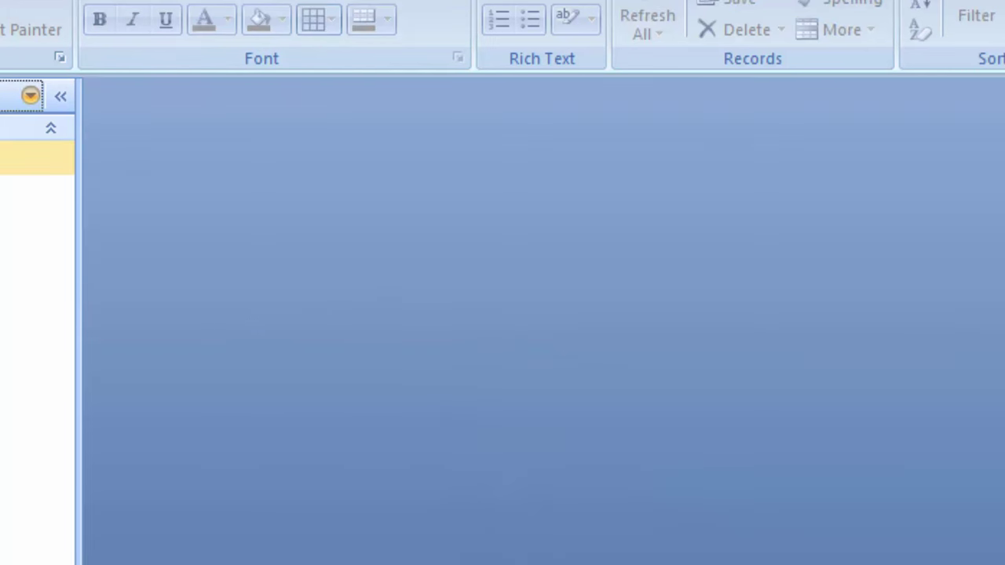
Start a new query in Design view using the ProductD table
{"action": "left_click", "coordinate": [161, 47]}
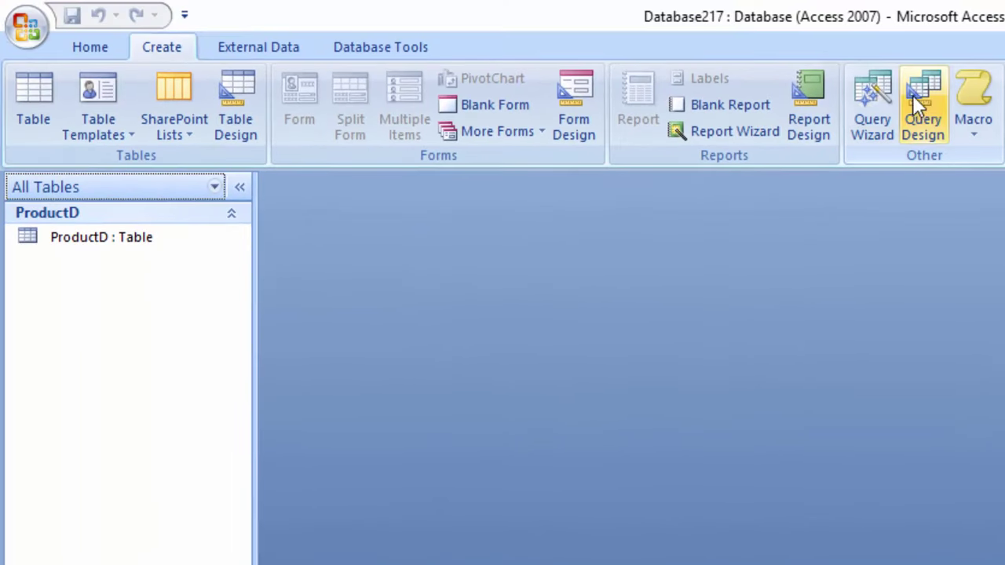
{"action": "left_click", "coordinate": [915, 93]}
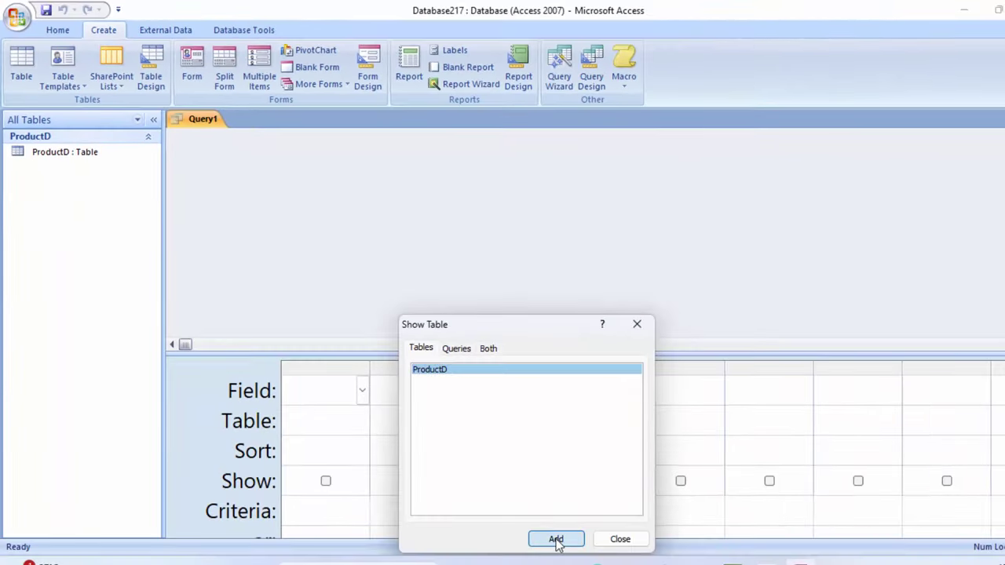
{"action": "left_click", "coordinate": [556, 540]}
{"action": "left_click", "coordinate": [621, 540]}
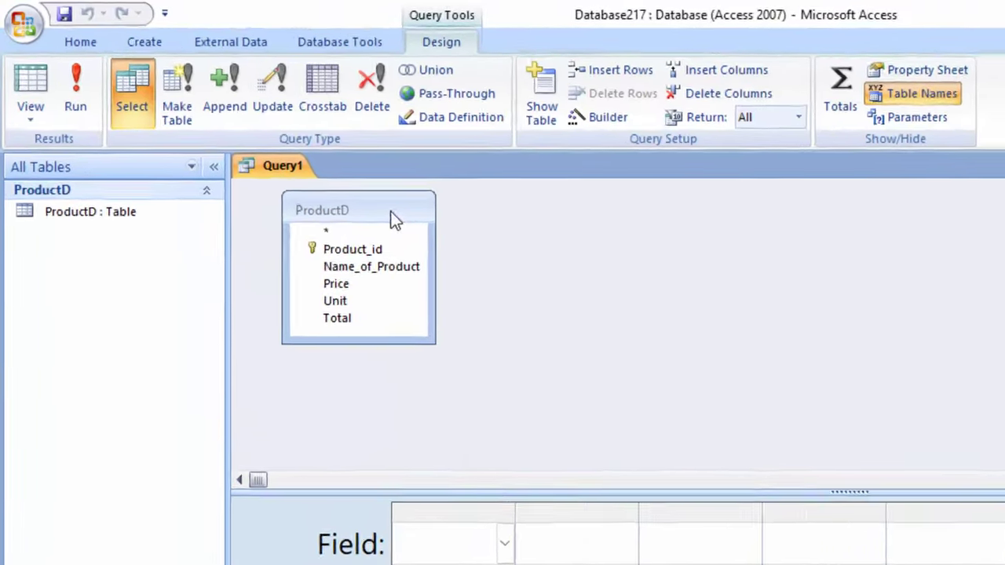
Place all five ProductD fields, Product_id through Total, into the query grid
{"action": "double_click", "coordinate": [395, 220]}
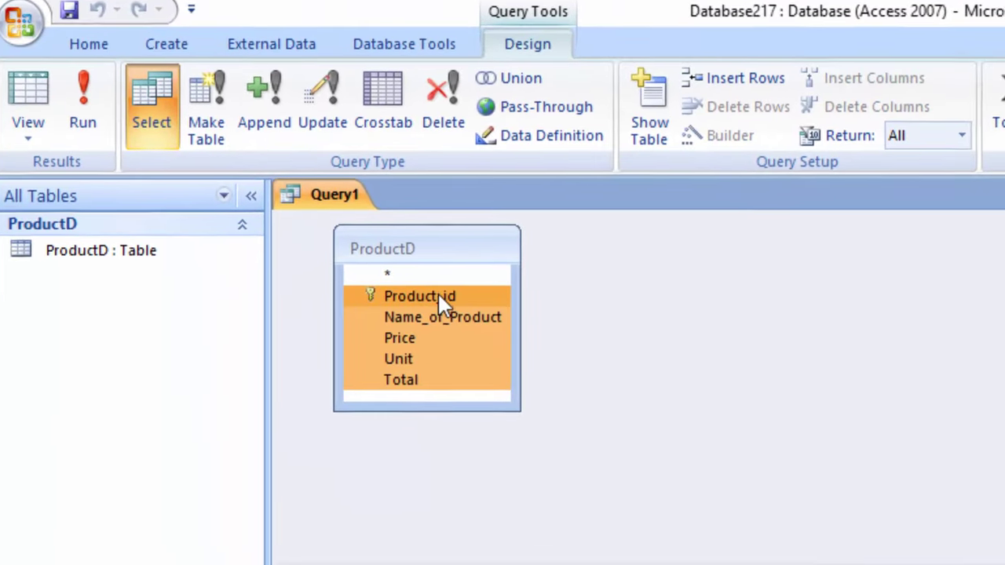
{"action": "left_click_drag", "start_coordinate": [369, 251], "coordinate": [401, 499]}
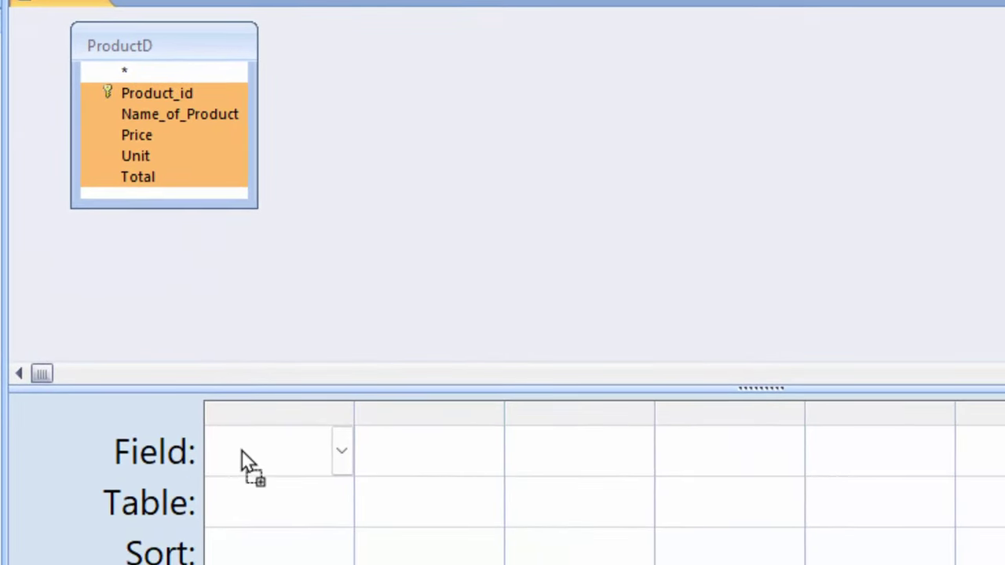
{"action": "left_click_drag", "start_coordinate": [215, 397], "coordinate": [241, 450]}
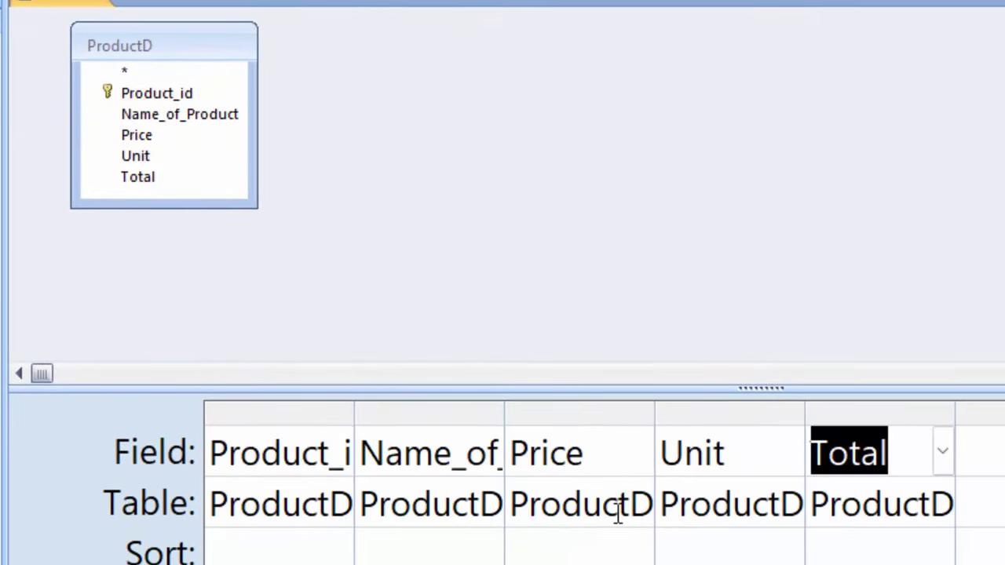
Open the Total field cell in the Zoom box with its font enlarged to 14
{"action": "left_click", "coordinate": [905, 467]}
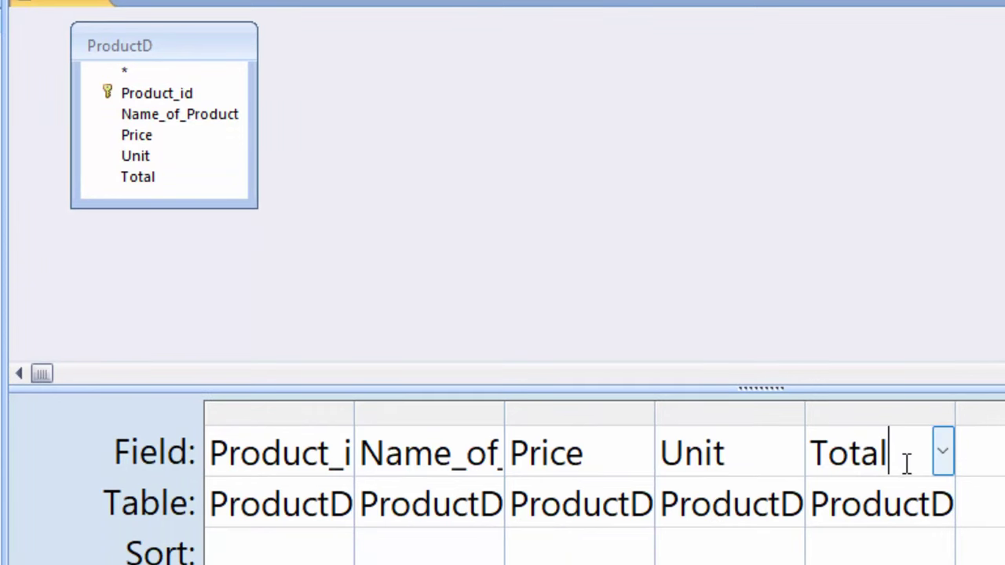
{"action": "right_click", "coordinate": [905, 467]}
{"action": "left_click", "coordinate": [860, 564]}
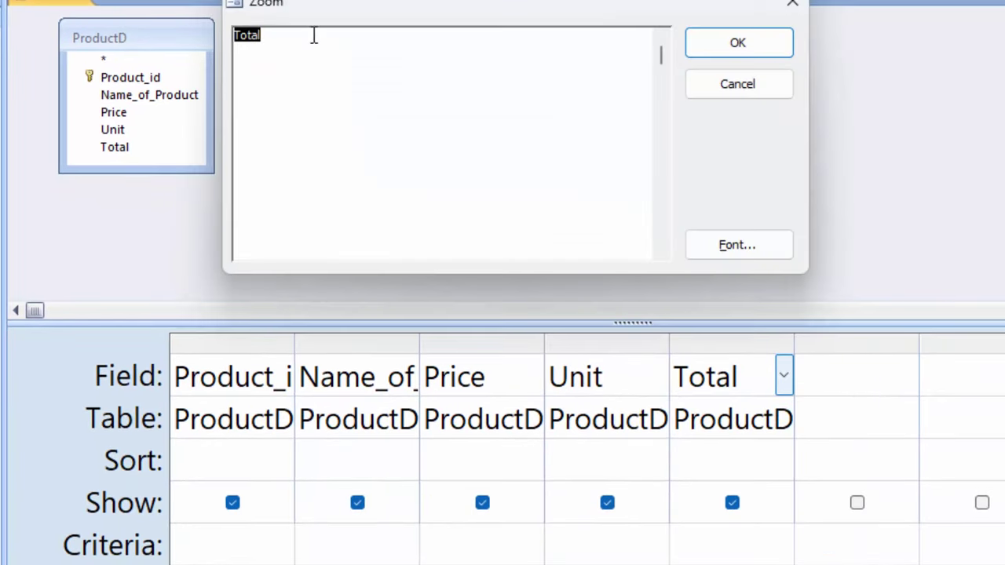
{"action": "left_click", "coordinate": [736, 246]}
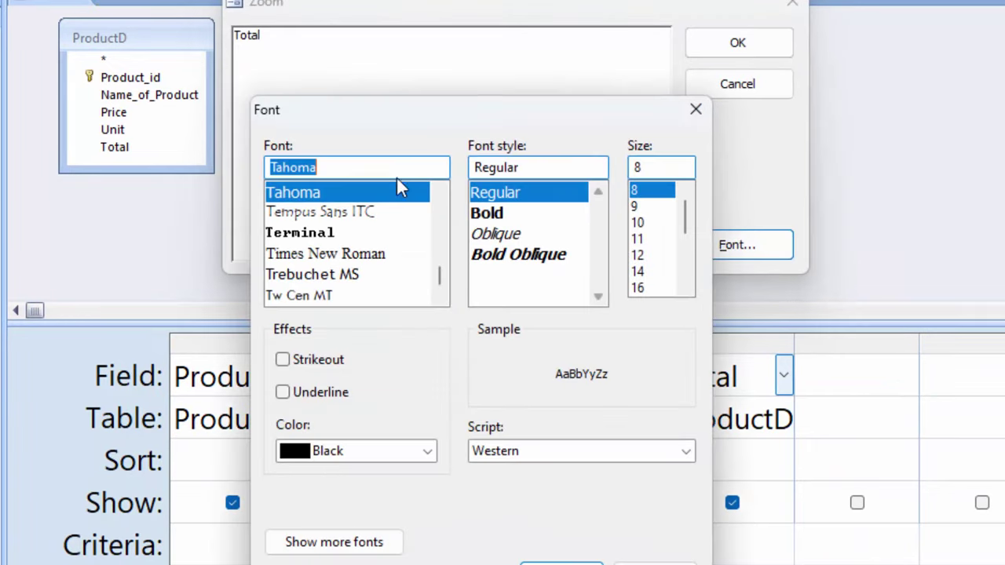
{"action": "left_click", "coordinate": [638, 256]}
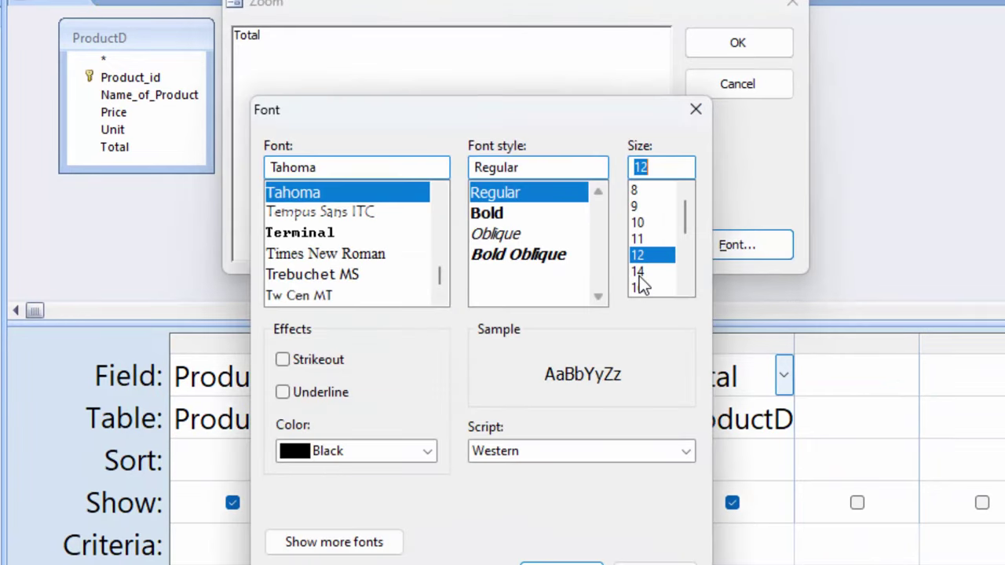
{"action": "left_click", "coordinate": [638, 272]}
{"action": "key", "text": "Return"}
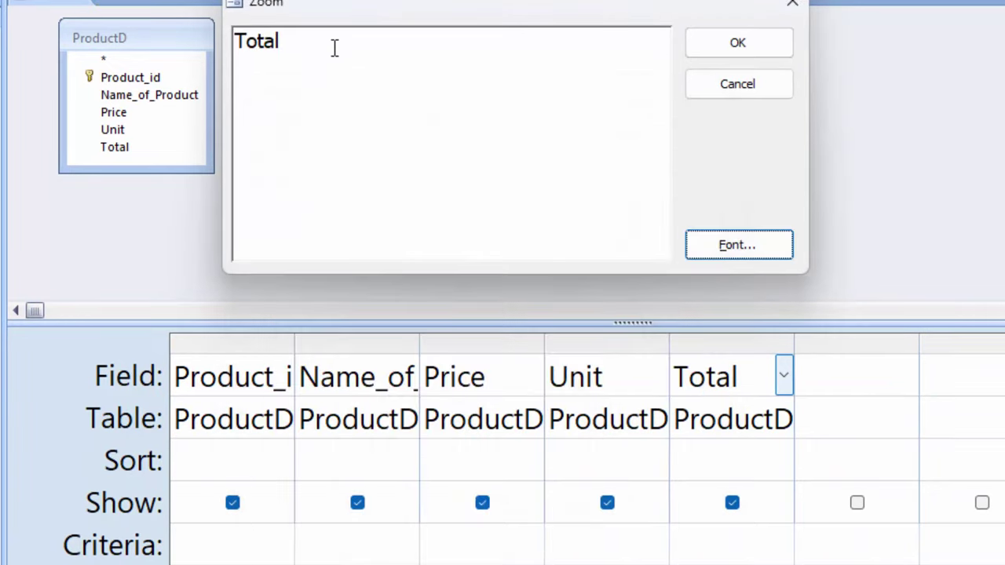
Enter the expression Total:[Price]*[Unit], fixing the mistyped bracket, and confirm it
{"action": "type", "text": ":"}
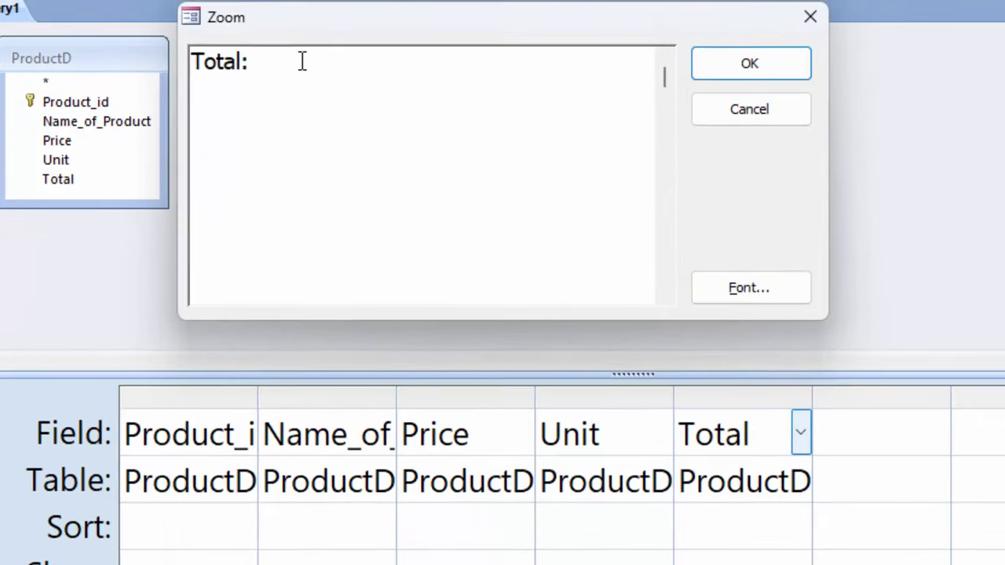
{"action": "type", "text": "[Pric"}
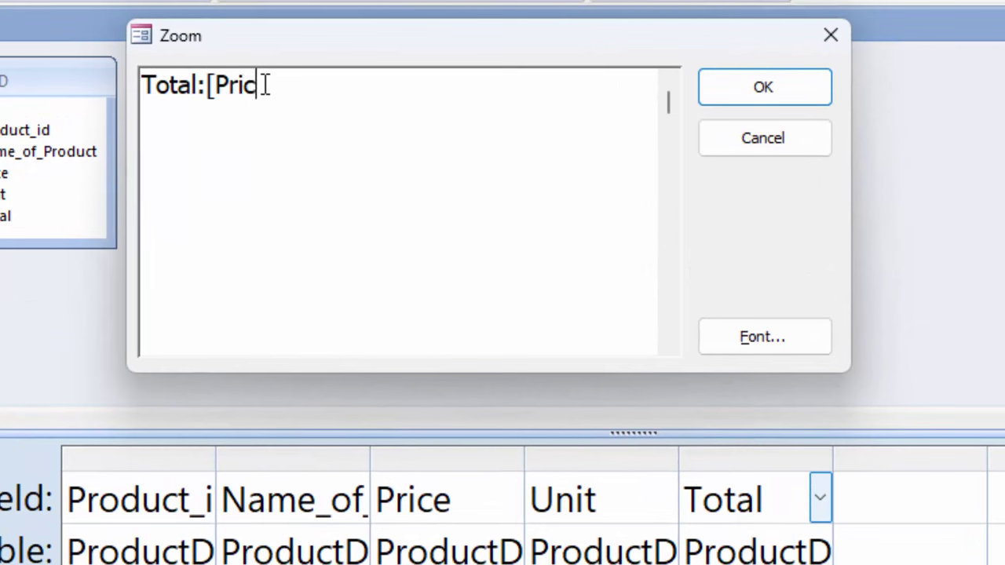
{"action": "type", "text": "e]"}
{"action": "type", "text": "*"}
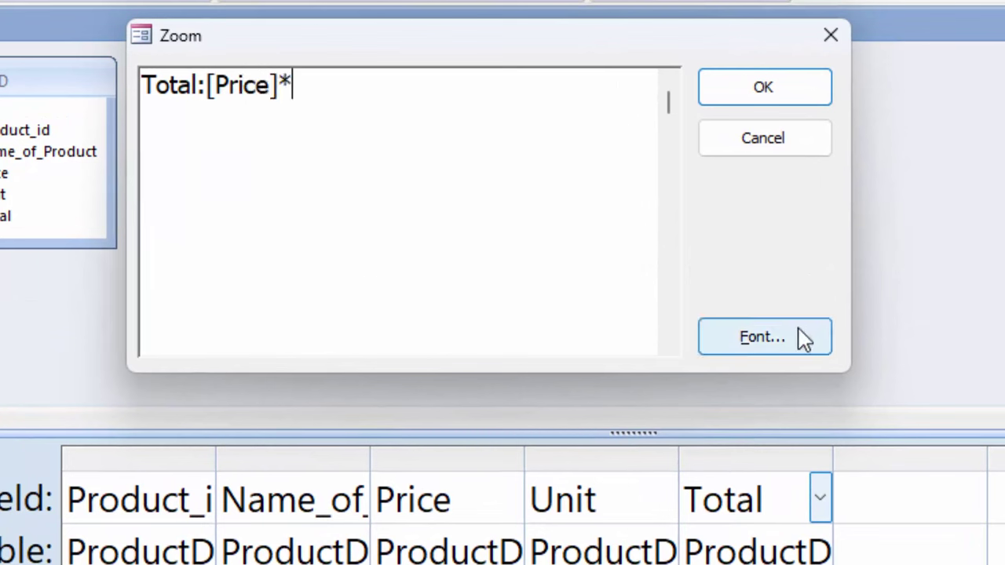
{"action": "type", "text": "[Un"}
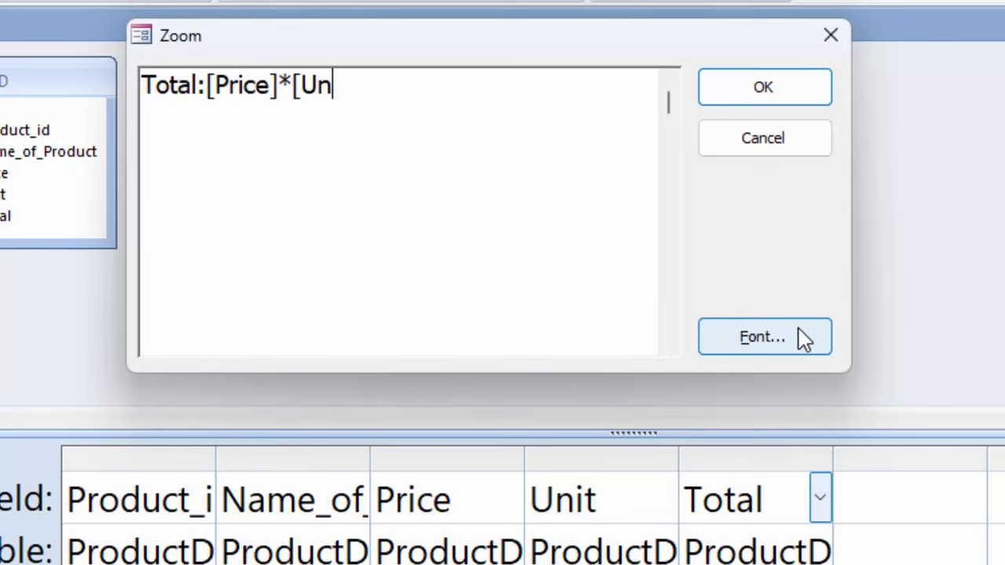
{"action": "type", "text": "it["}
{"action": "key", "text": "BackSpace"}
{"action": "type", "text": "]"}
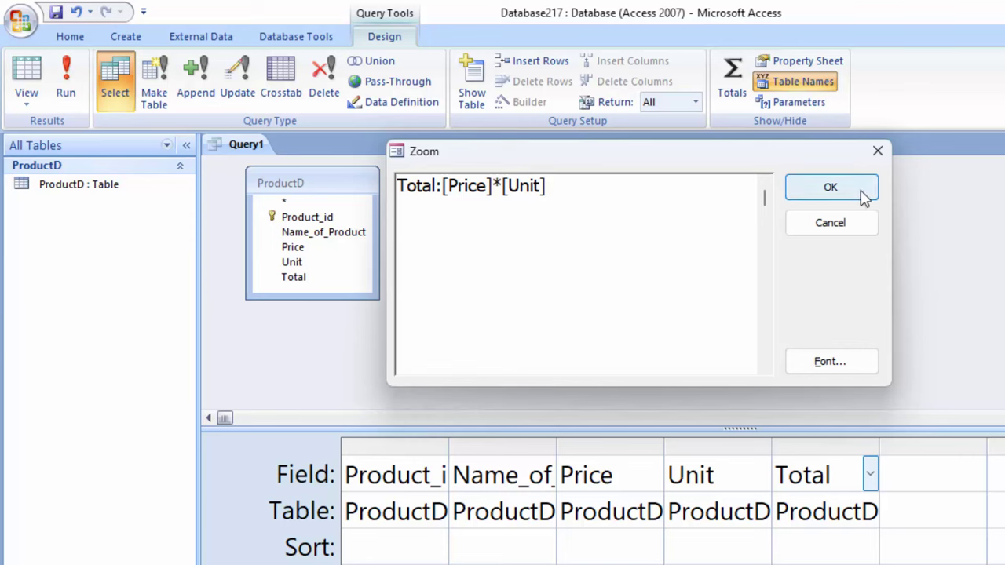
{"action": "left_click", "coordinate": [817, 167]}
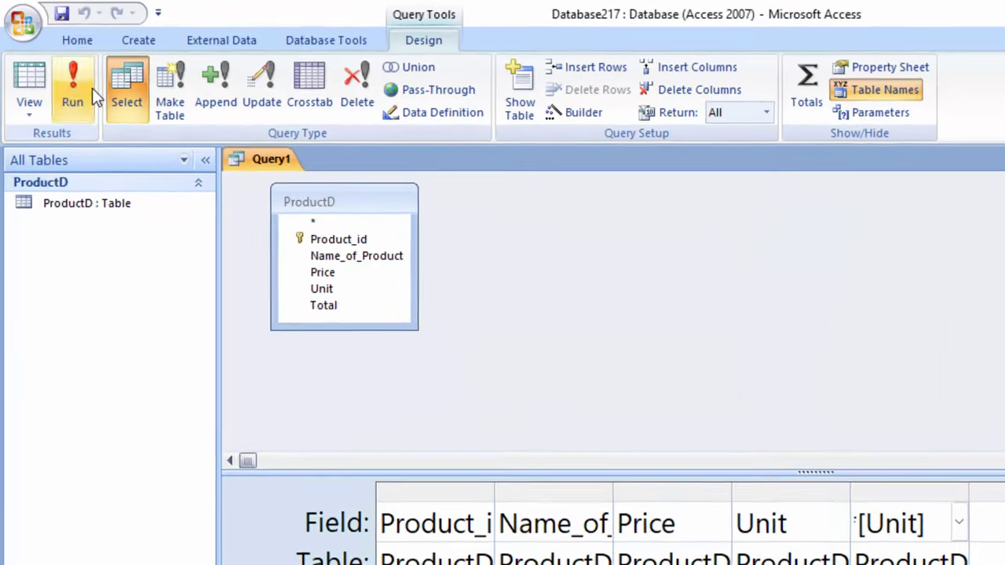
Run Query1, then open the ProductD table in Design view read-only
{"action": "left_click", "coordinate": [66, 85]}
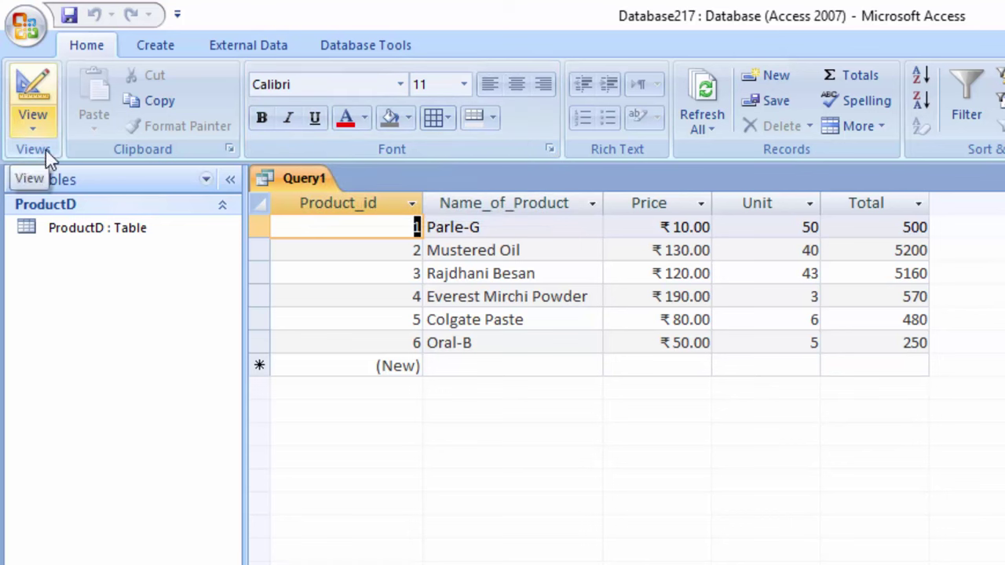
{"action": "right_click", "coordinate": [88, 226]}
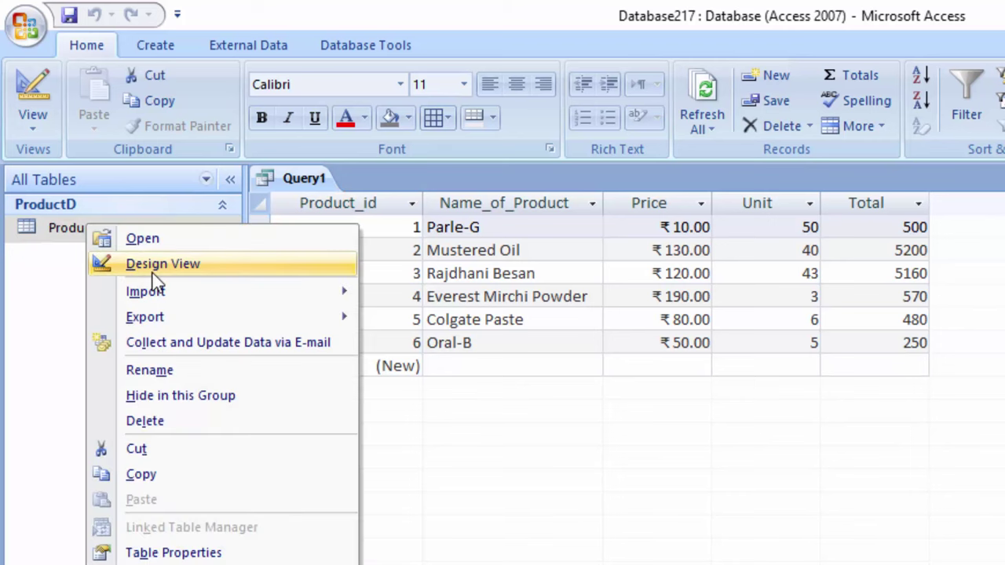
{"action": "left_click", "coordinate": [180, 265]}
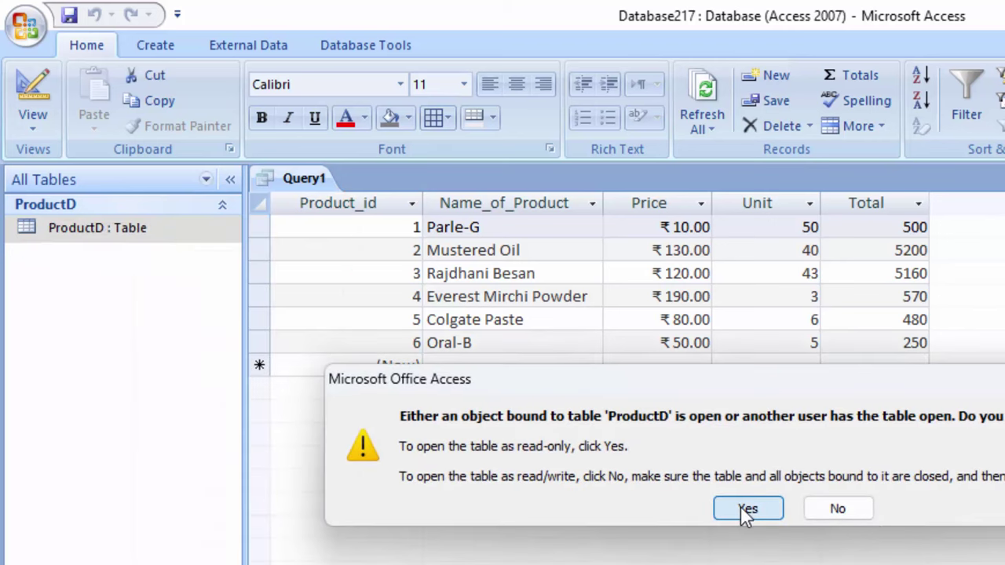
{"action": "left_click", "coordinate": [742, 507]}
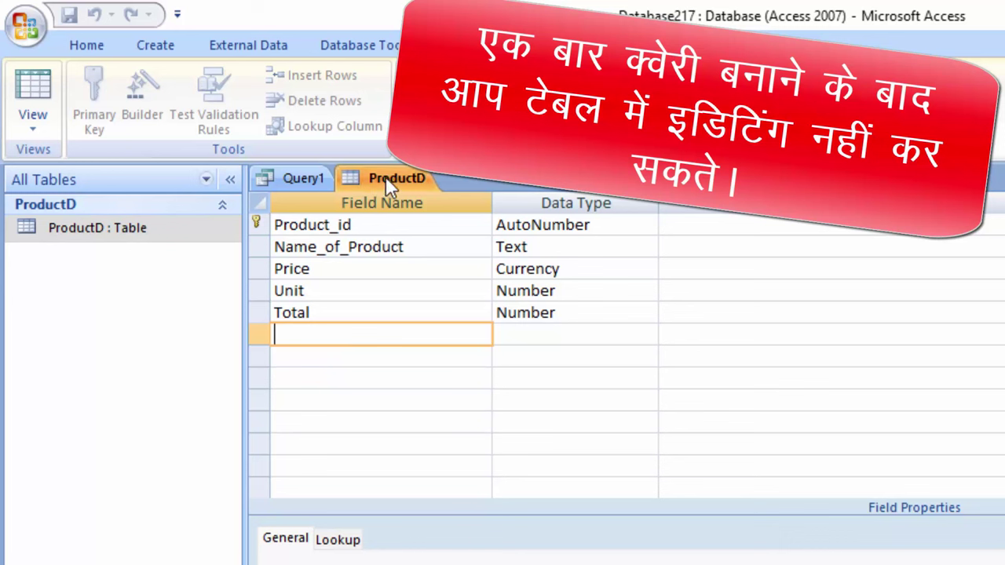
Close Query1, answering the save prompt
{"action": "right_click", "coordinate": [288, 176]}
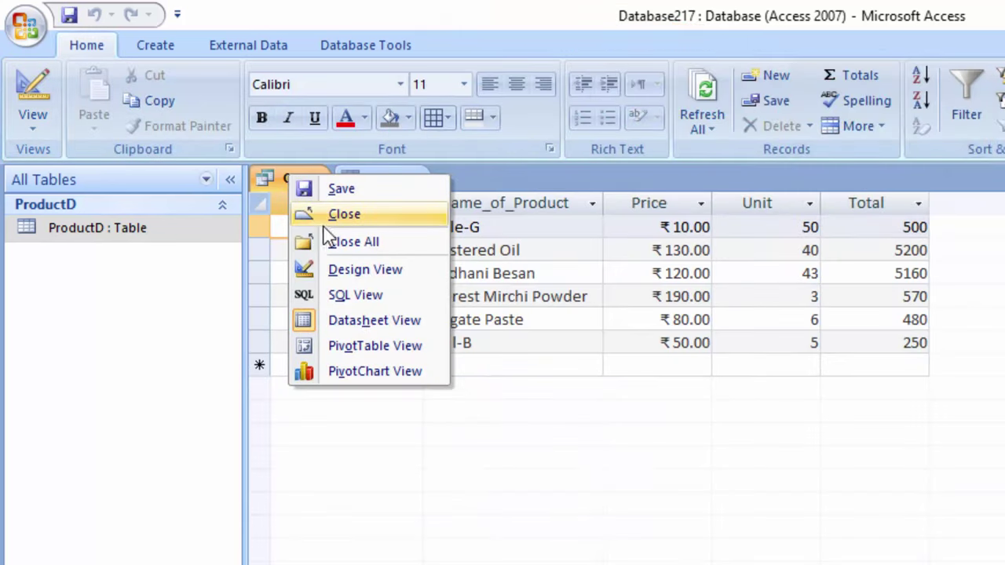
{"action": "left_click", "coordinate": [332, 218]}
{"action": "left_click", "coordinate": [775, 486]}
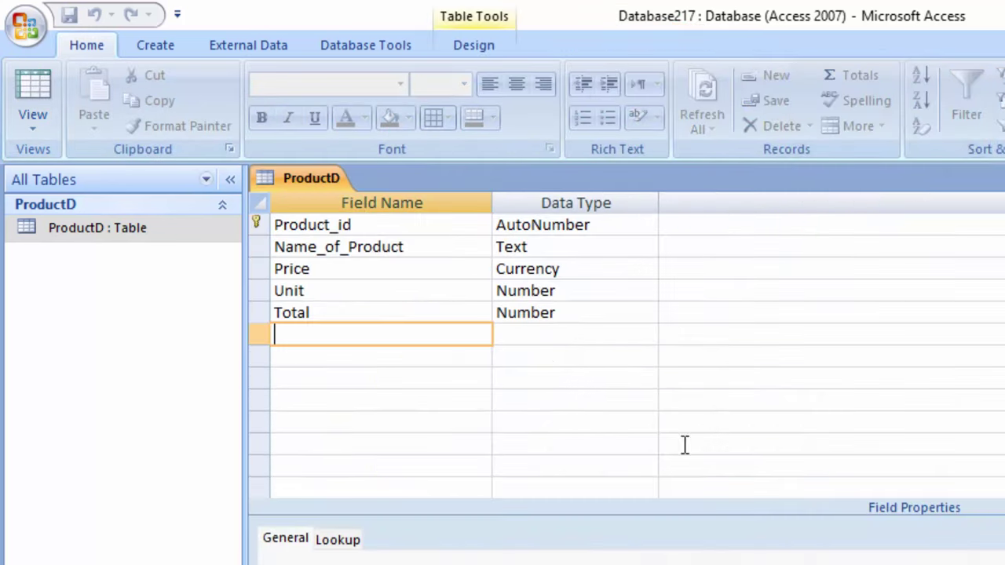
{"action": "left_click", "coordinate": [376, 332]}
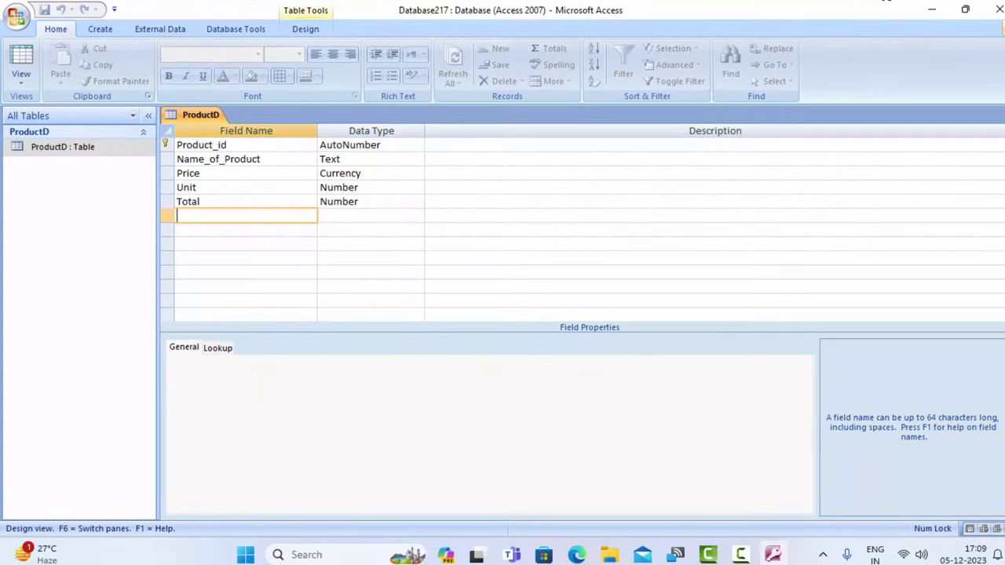
Close the table design and Access, then relaunch Access by searching 'acc'
{"action": "left_click", "coordinate": [1001, 116]}
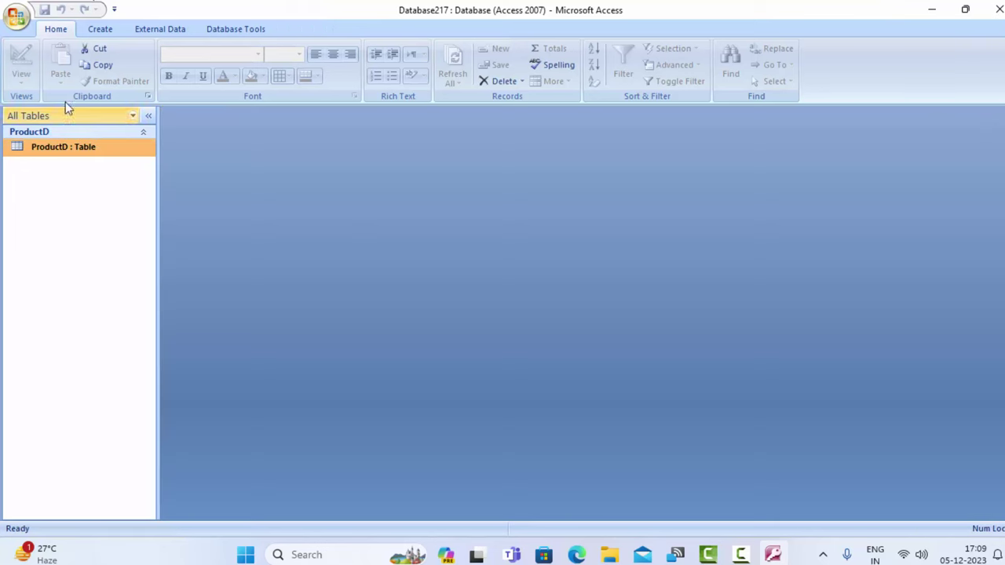
{"action": "left_click", "coordinate": [997, 8]}
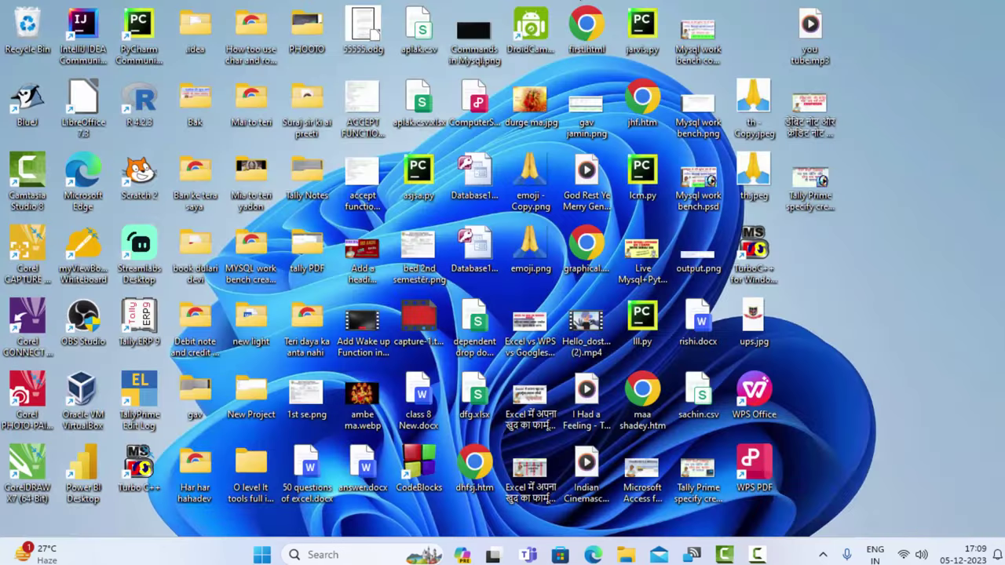
{"action": "left_click", "coordinate": [253, 557]}
{"action": "type", "text": "acc"}
{"action": "key", "text": "Escape"}
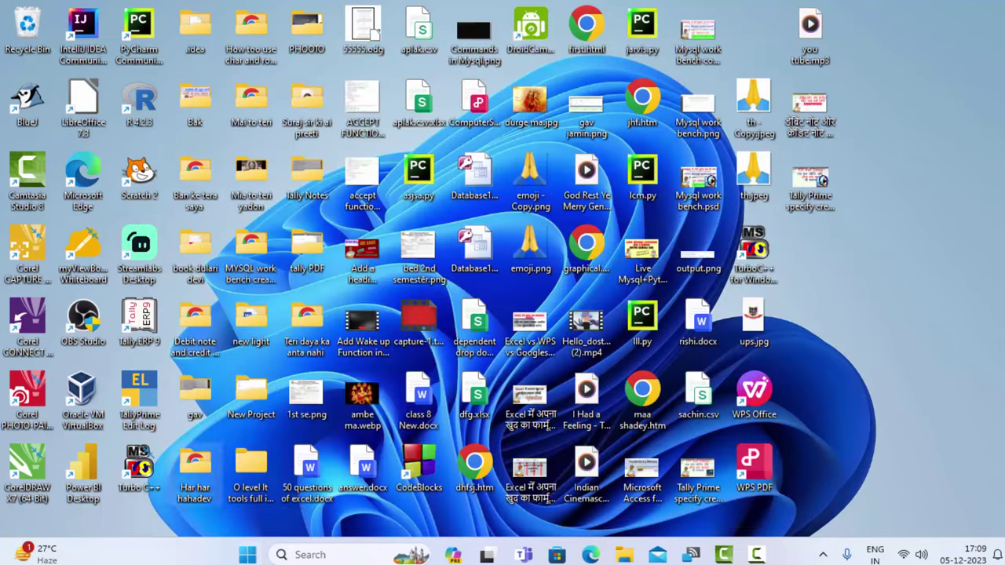
{"action": "left_click", "coordinate": [263, 555]}
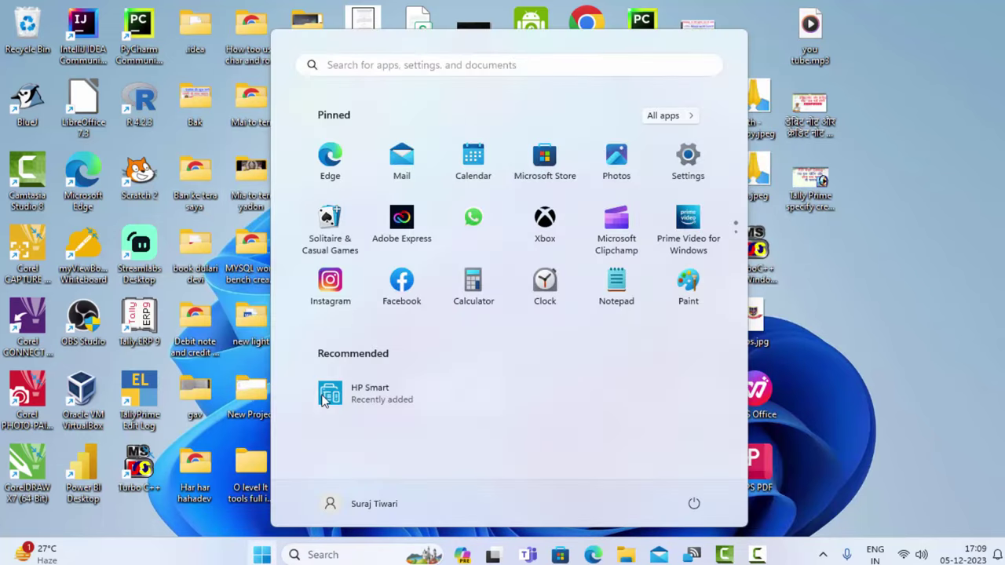
{"action": "type", "text": "acc"}
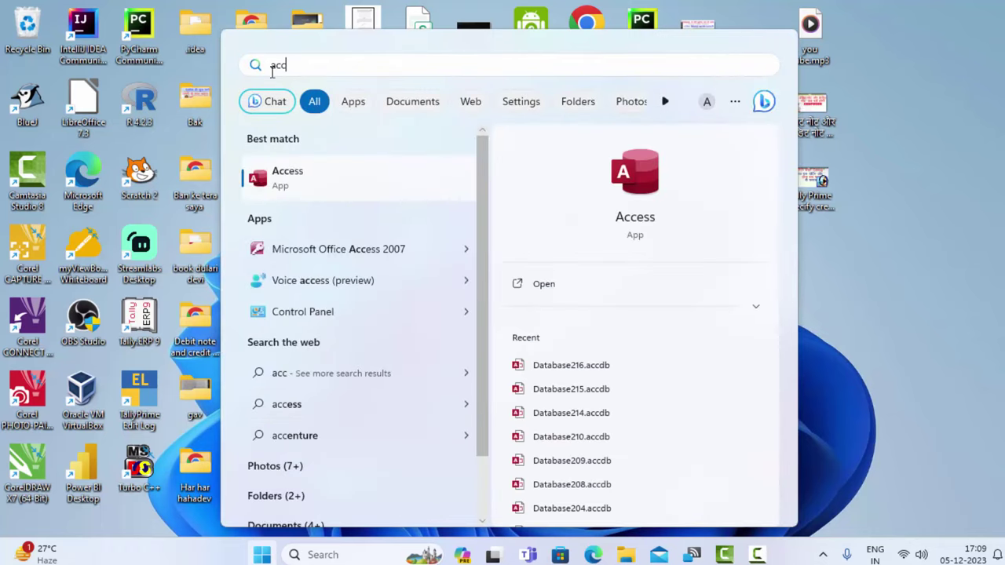
{"action": "left_click", "coordinate": [334, 250]}
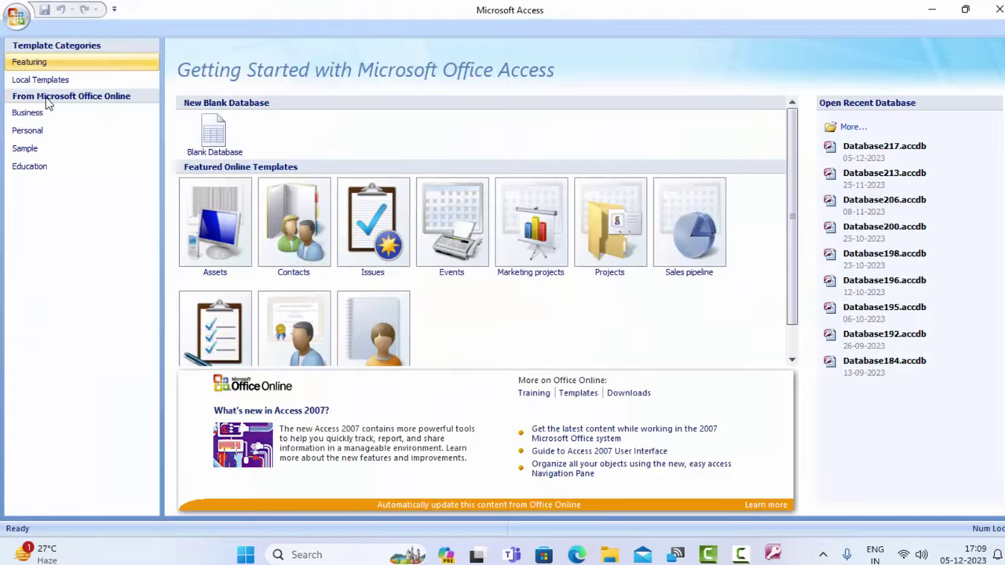
Open Database217, enable its disabled content, and open the ProductD table
{"action": "left_click", "coordinate": [879, 146]}
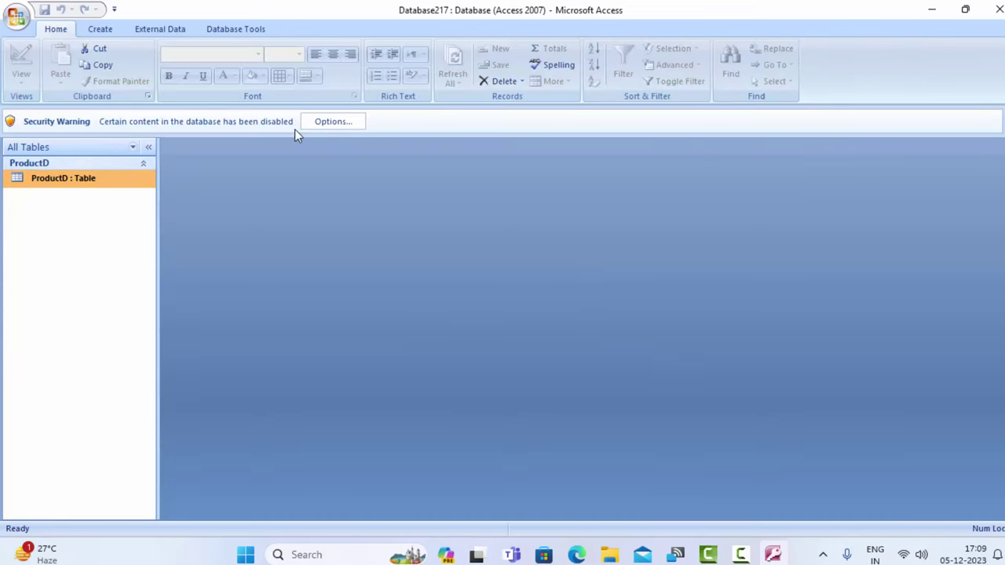
{"action": "left_click", "coordinate": [343, 123]}
{"action": "left_click", "coordinate": [374, 316]}
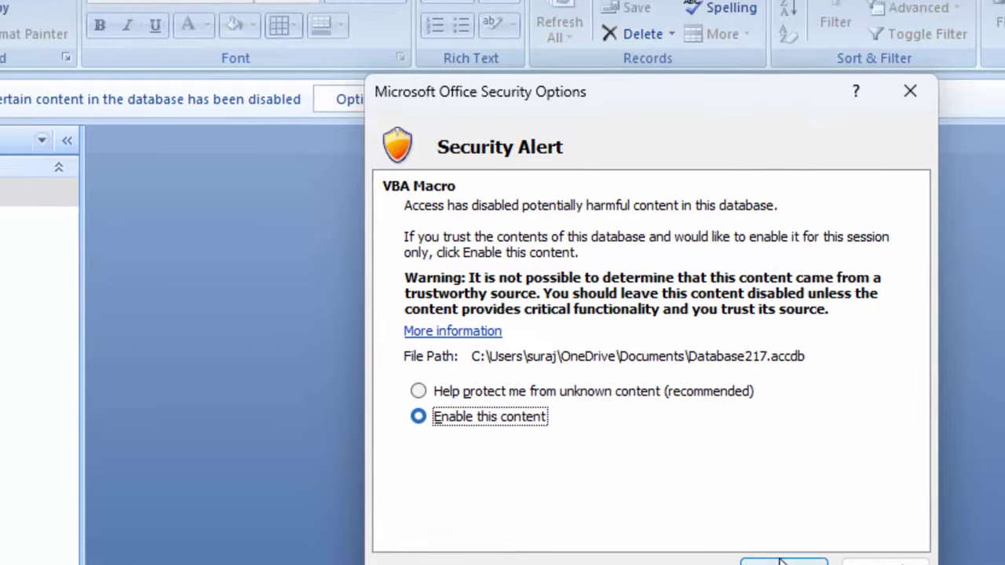
{"action": "left_click", "coordinate": [697, 522]}
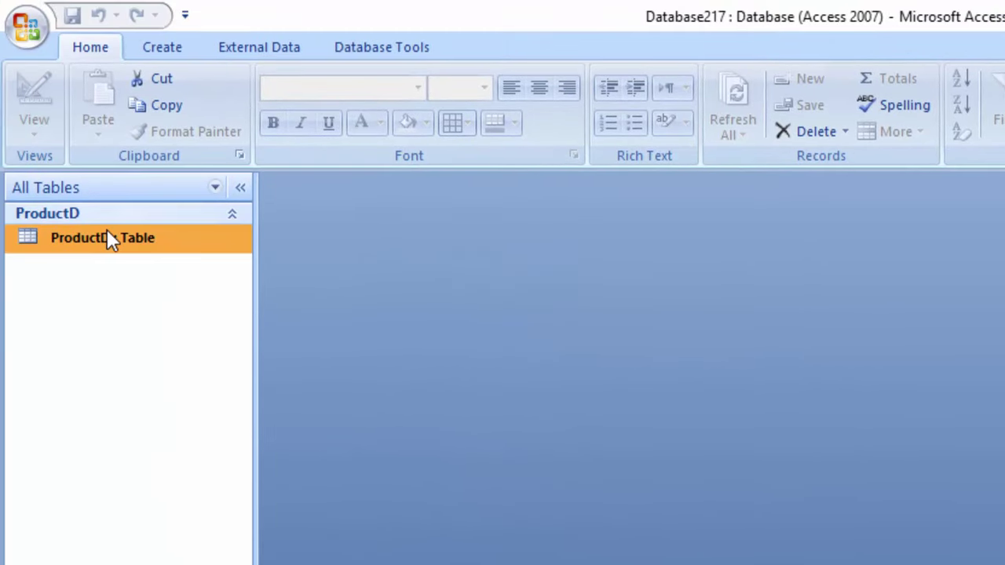
{"action": "double_click", "coordinate": [110, 232]}
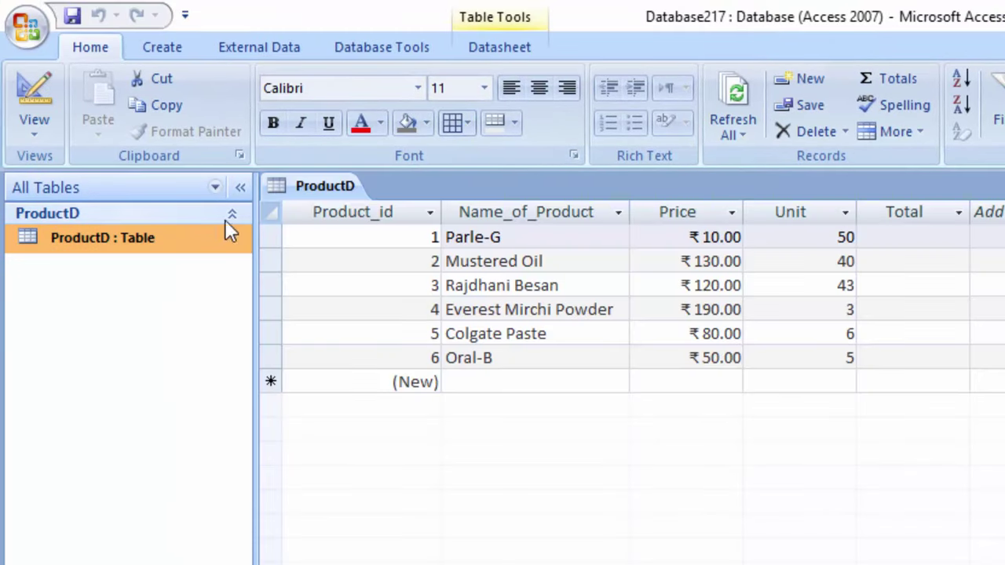
Add a Number field named Tax in Percent below Total, then return to Datasheet view
{"action": "left_click", "coordinate": [22, 128]}
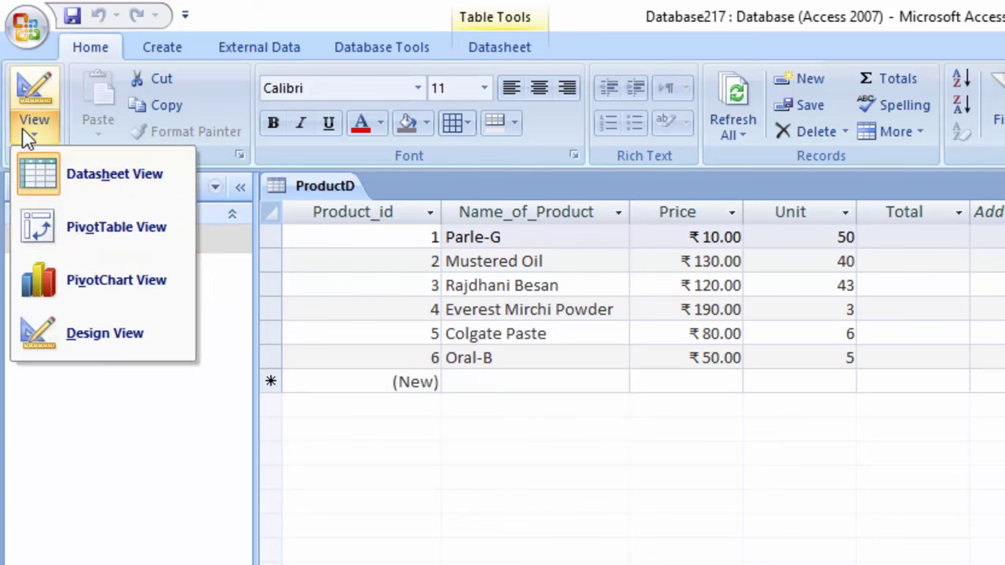
{"action": "left_click", "coordinate": [88, 336]}
{"action": "left_click", "coordinate": [318, 347]}
{"action": "type", "text": "Tax in"}
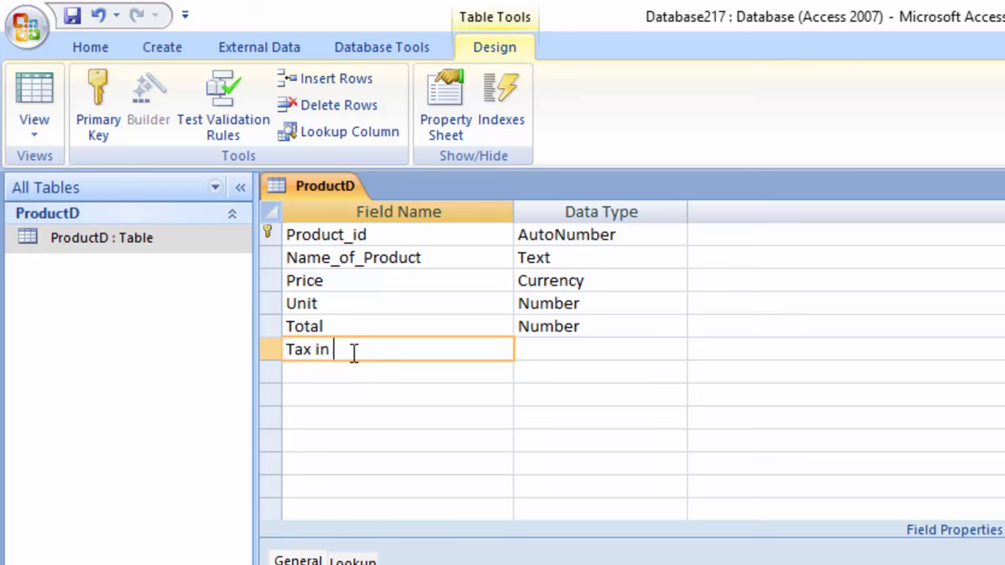
{"action": "type", "text": "Percent"}
{"action": "left_click", "coordinate": [601, 352]}
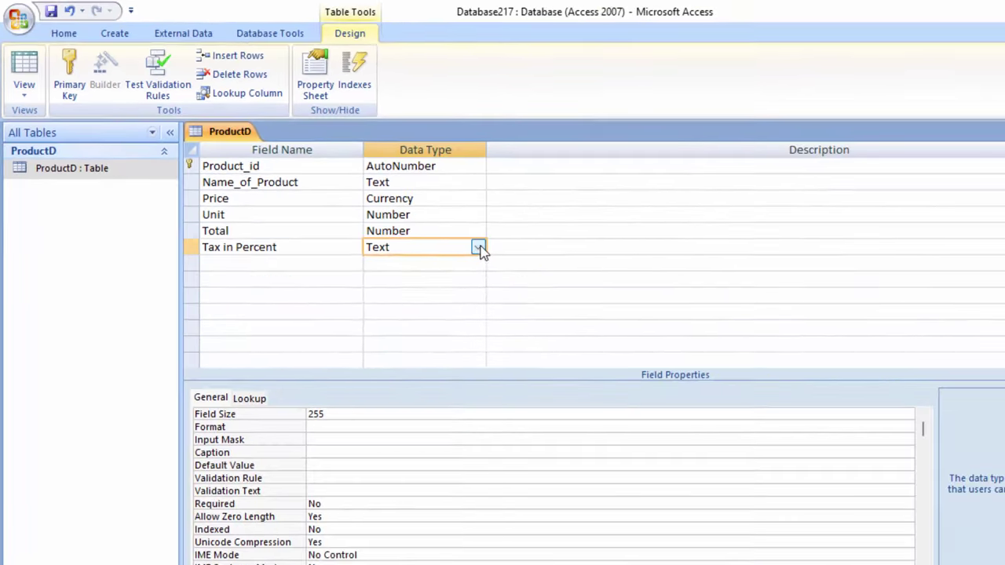
{"action": "left_click", "coordinate": [676, 349]}
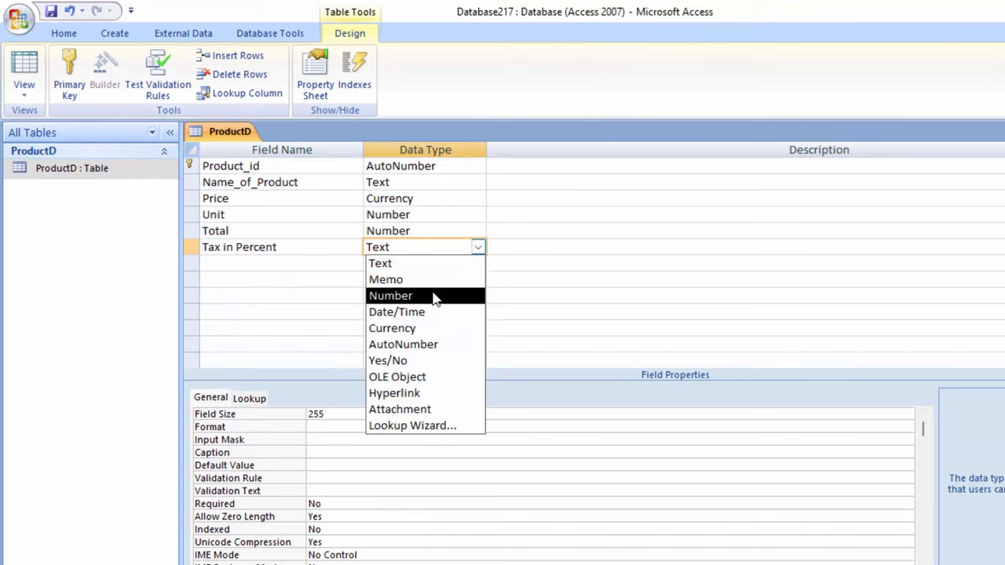
{"action": "left_click", "coordinate": [434, 296]}
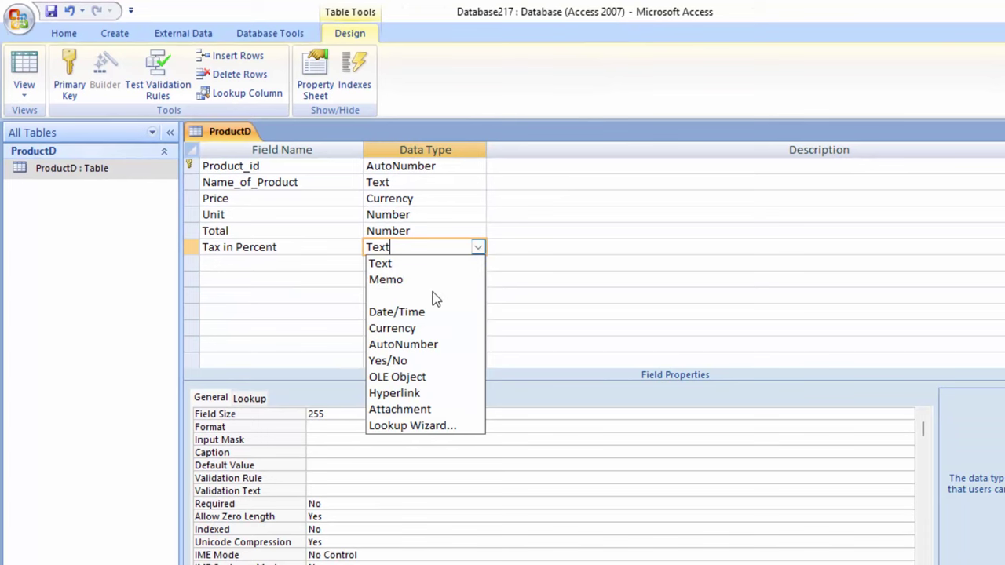
{"action": "left_click", "coordinate": [19, 63]}
Save the design, widen the Tax in Percent column, and enter 5 for Parle-G
{"action": "left_click", "coordinate": [554, 363]}
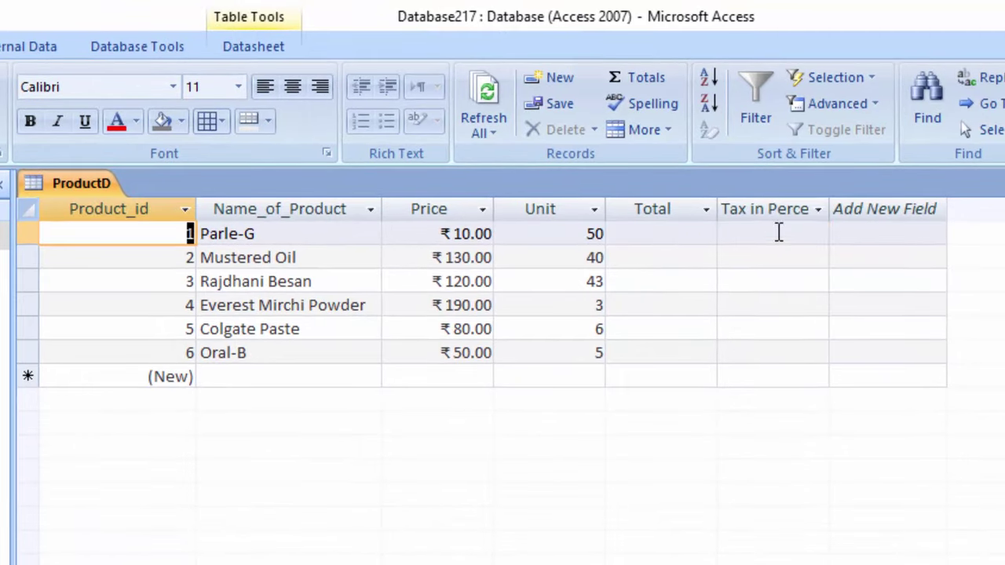
{"action": "left_click", "coordinate": [782, 228]}
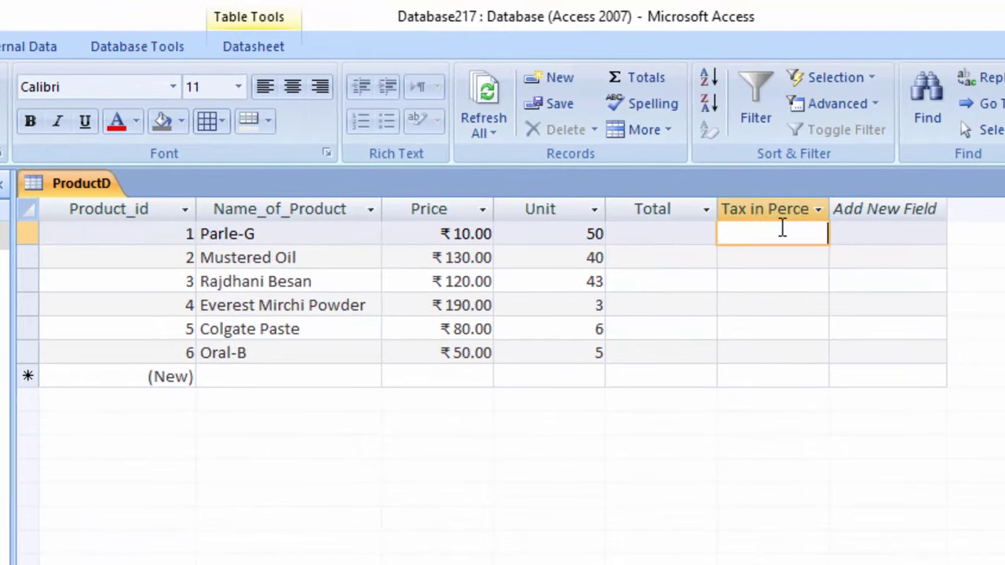
{"action": "left_click_drag", "start_coordinate": [829, 211], "coordinate": [903, 228]}
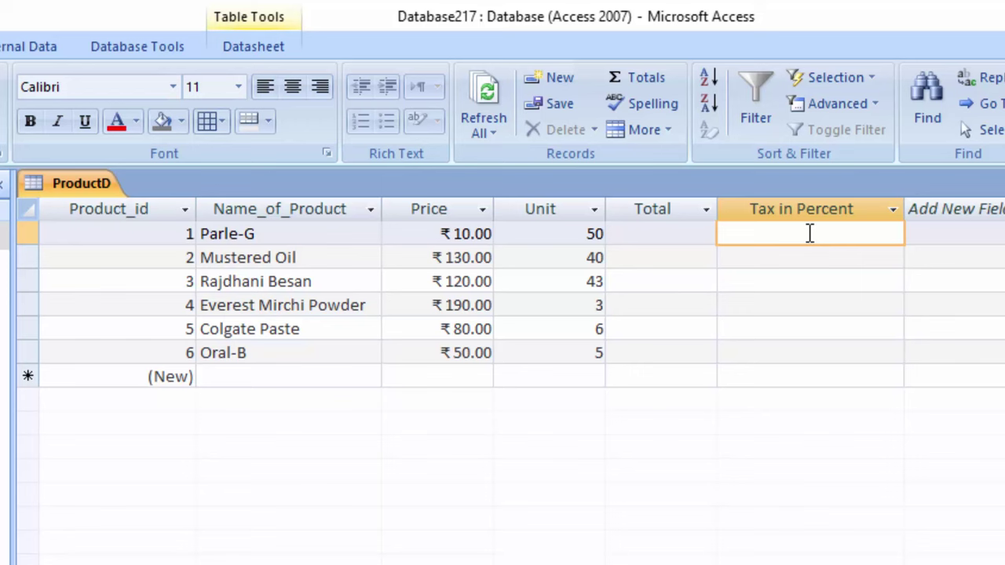
{"action": "type", "text": "5"}
{"action": "key", "text": "Return"}
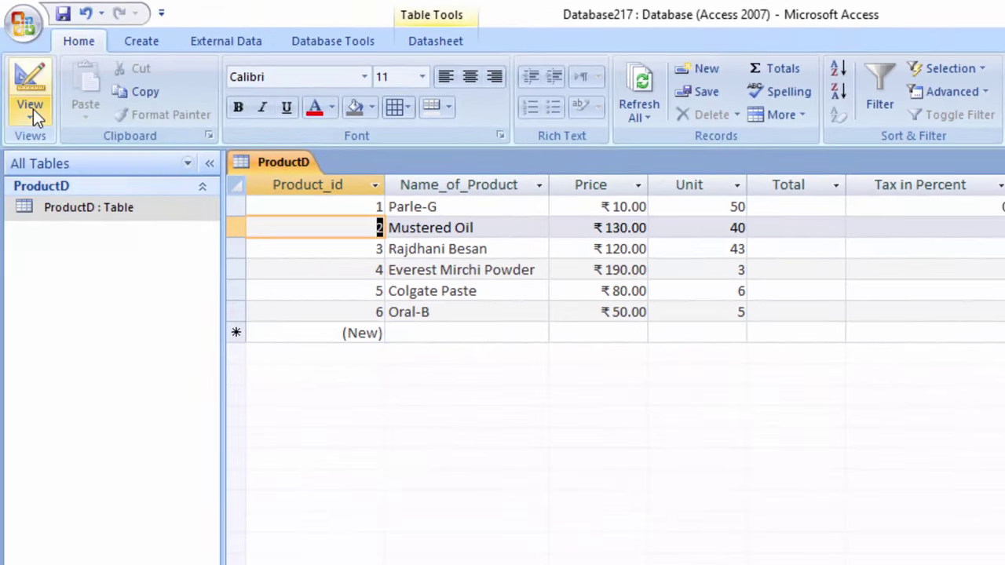
In Design view, change the Tax in Percent field size from Long Integer to Double
{"action": "left_click", "coordinate": [33, 109]}
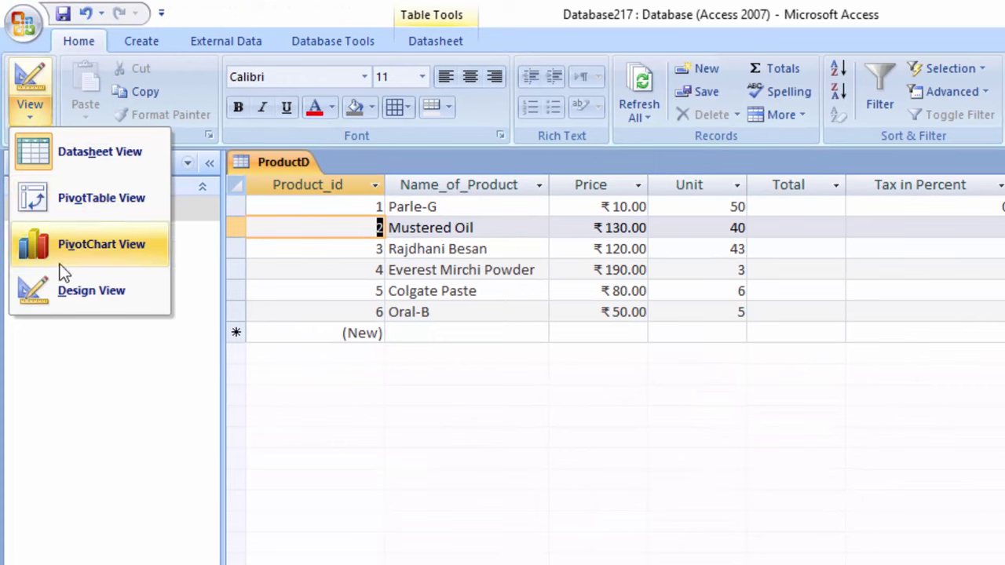
{"action": "left_click", "coordinate": [62, 285]}
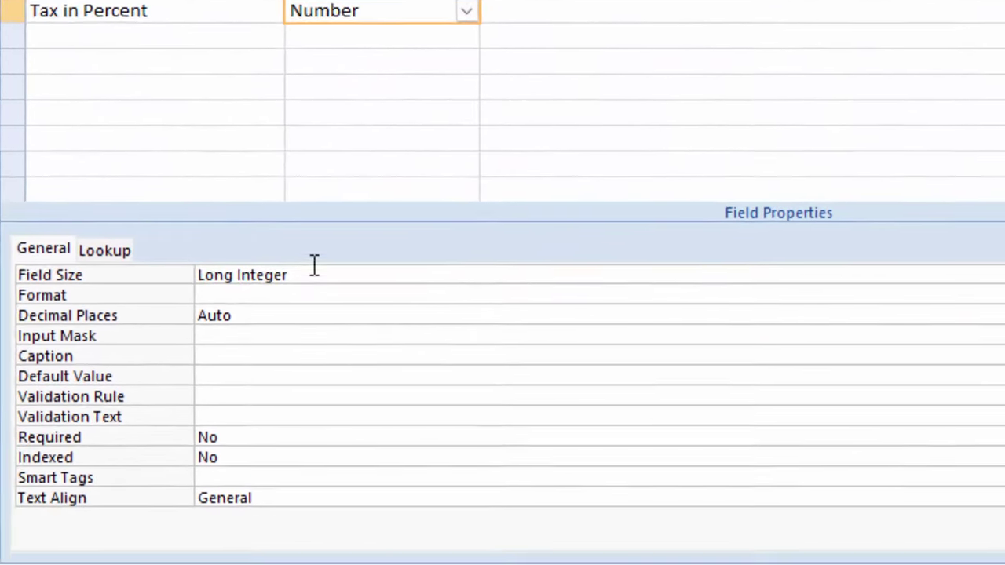
{"action": "left_click", "coordinate": [418, 509]}
{"action": "type", "text": "double"}
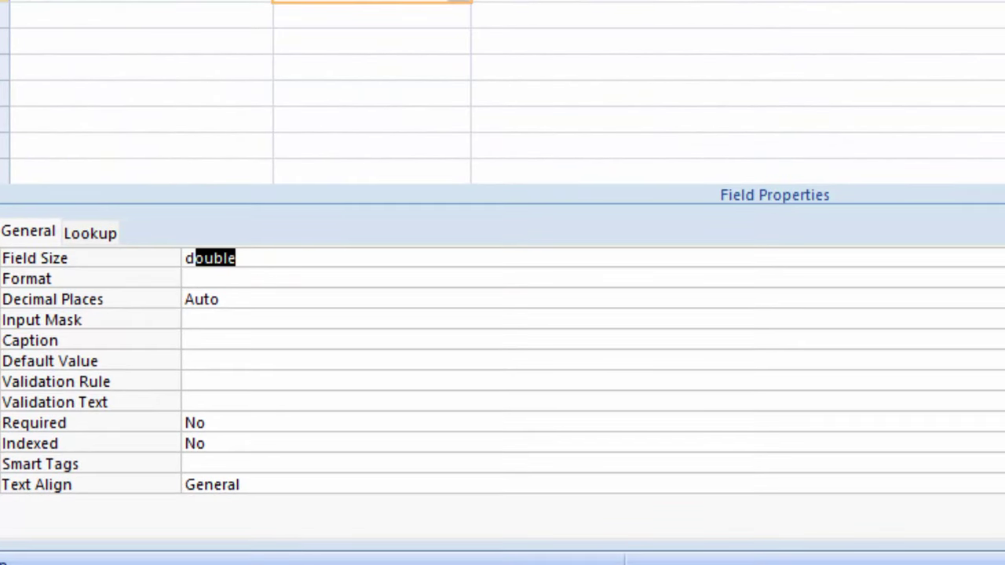
{"action": "left_click", "coordinate": [271, 279]}
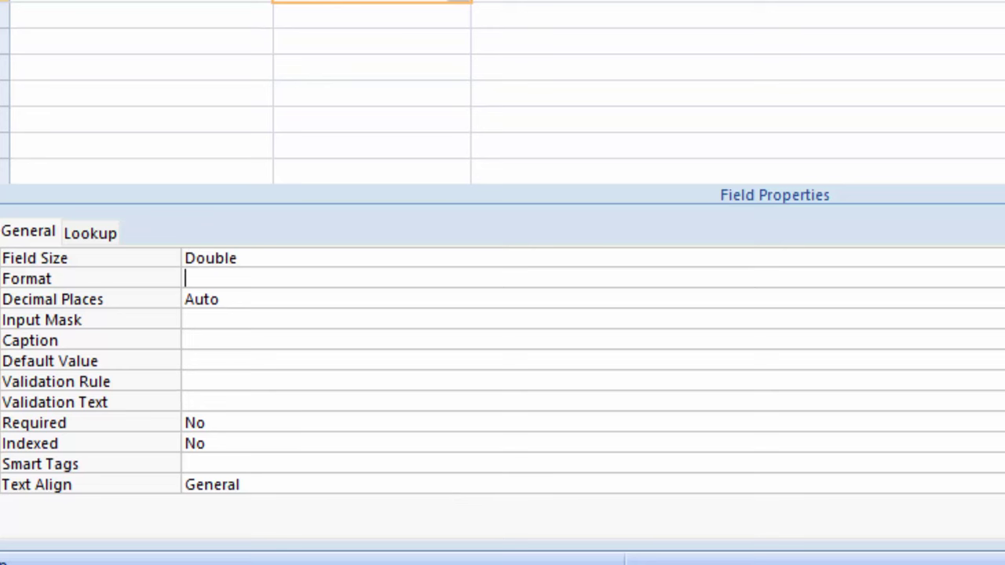
{"action": "key", "text": "alt+Down"}
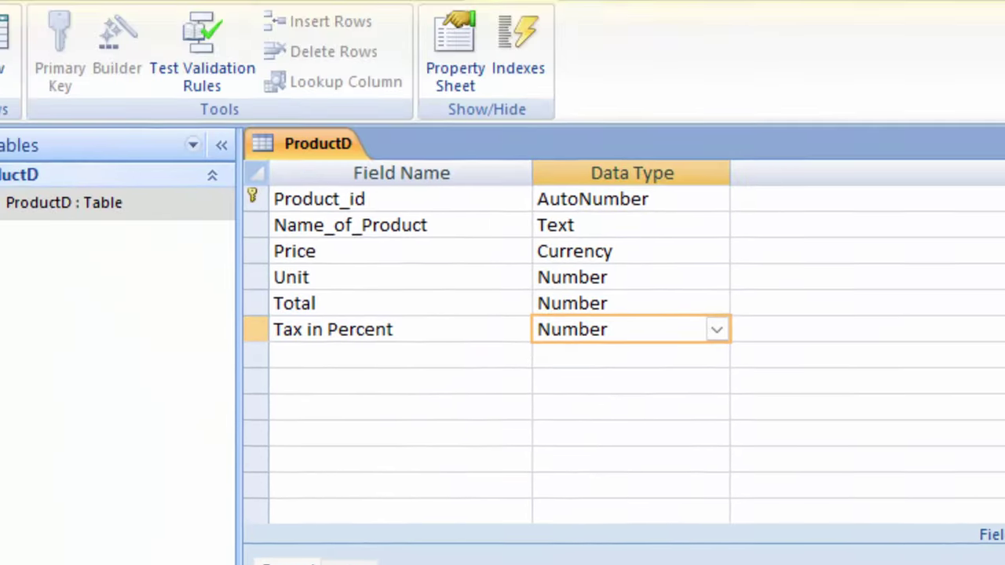
Save the table and enter 5% tax for Parle-G and Mustered Oil
{"action": "left_click", "coordinate": [37, 114]}
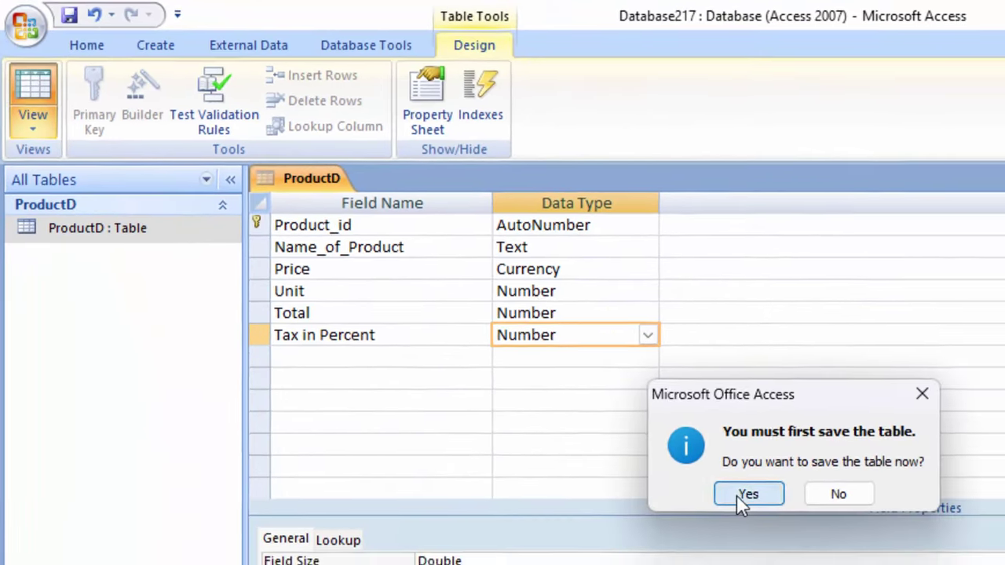
{"action": "left_click", "coordinate": [855, 559]}
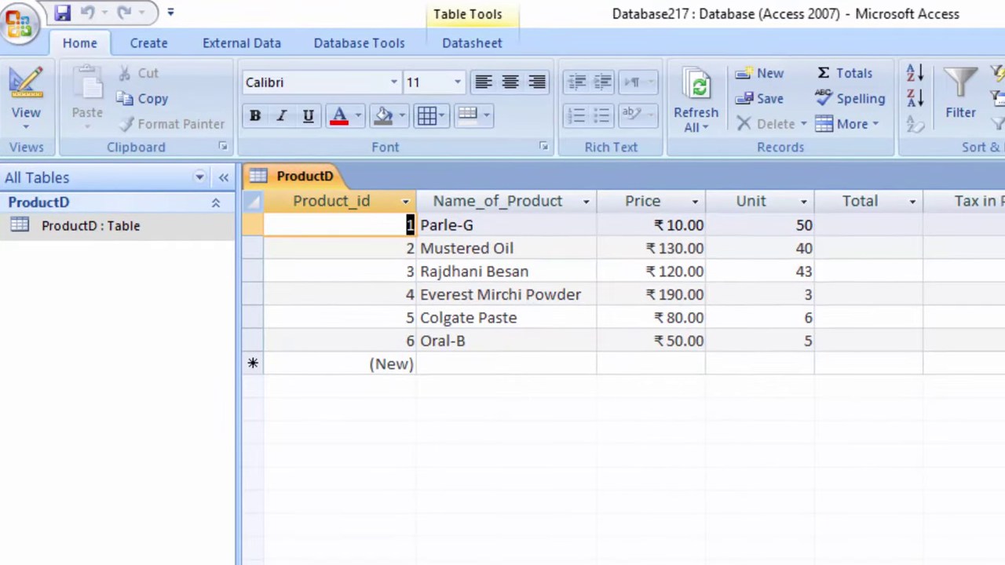
{"action": "left_click", "coordinate": [873, 166]}
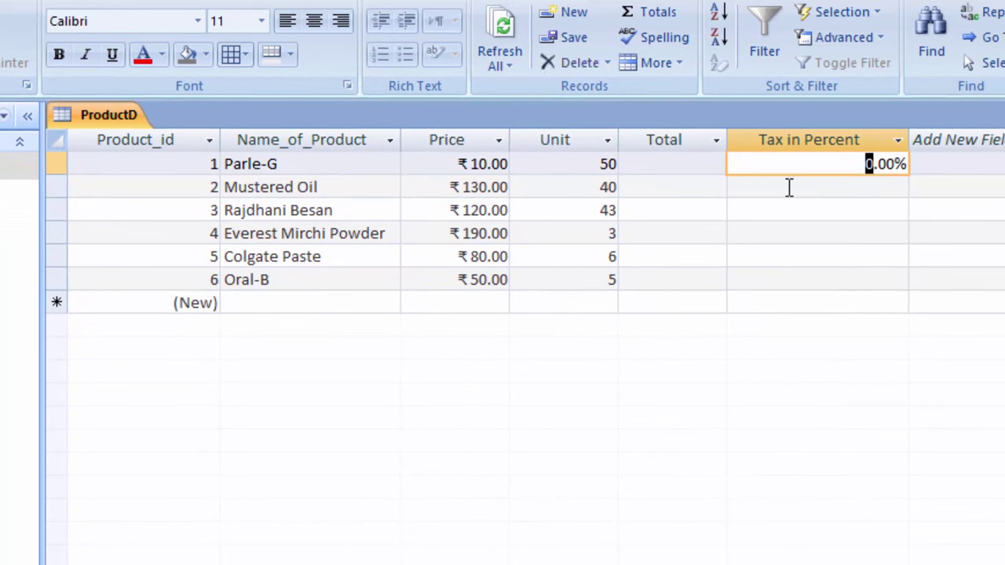
{"action": "type", "text": "5"}
{"action": "key", "text": "Return"}
{"action": "key", "text": "Return"}
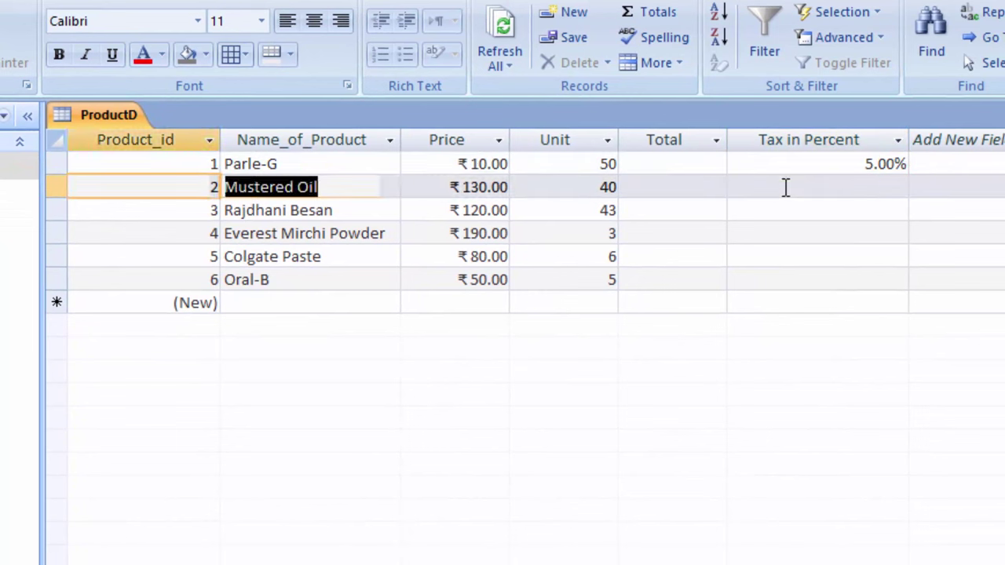
{"action": "key", "text": "Return"}
{"action": "key", "text": "Return"}
{"action": "key", "text": "Return"}
{"action": "key", "text": "Return"}
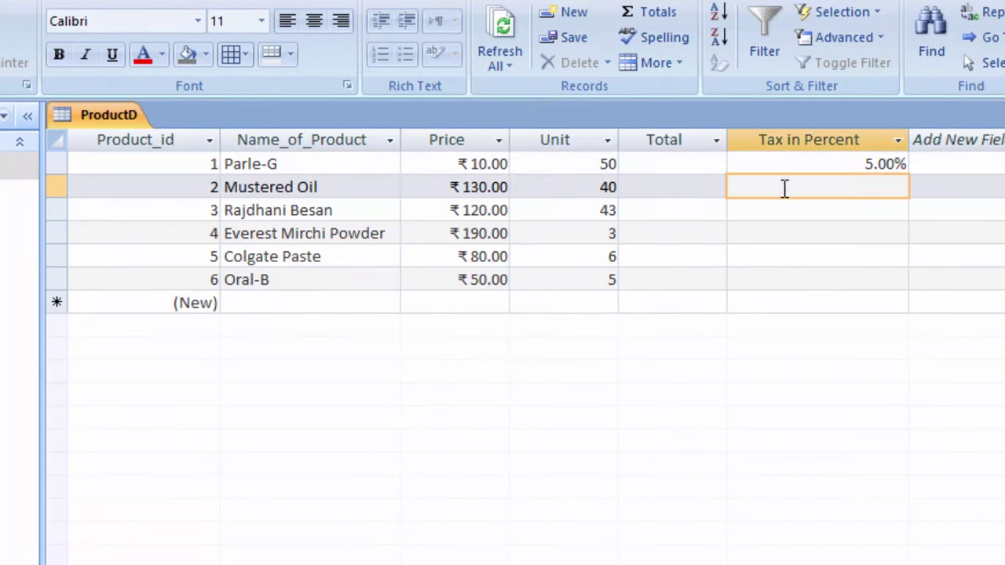
{"action": "type", "text": "5"}
{"action": "key", "text": "Return"}
{"action": "key", "text": "Return"}
{"action": "key", "text": "Return"}
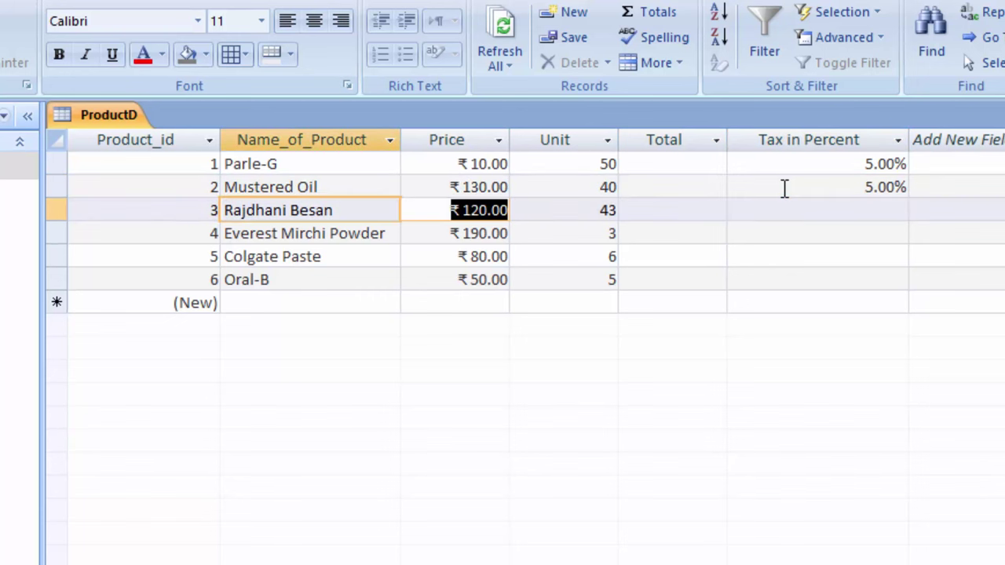
{"action": "key", "text": "Return"}
Enter tax of 10% for Rajdhani Besan, 5% Everest Mirchi Powder, 10% Colgate Paste, 5% Oral-B
{"action": "key", "text": "Return"}
{"action": "key", "text": "Return"}
{"action": "type", "text": "1"}
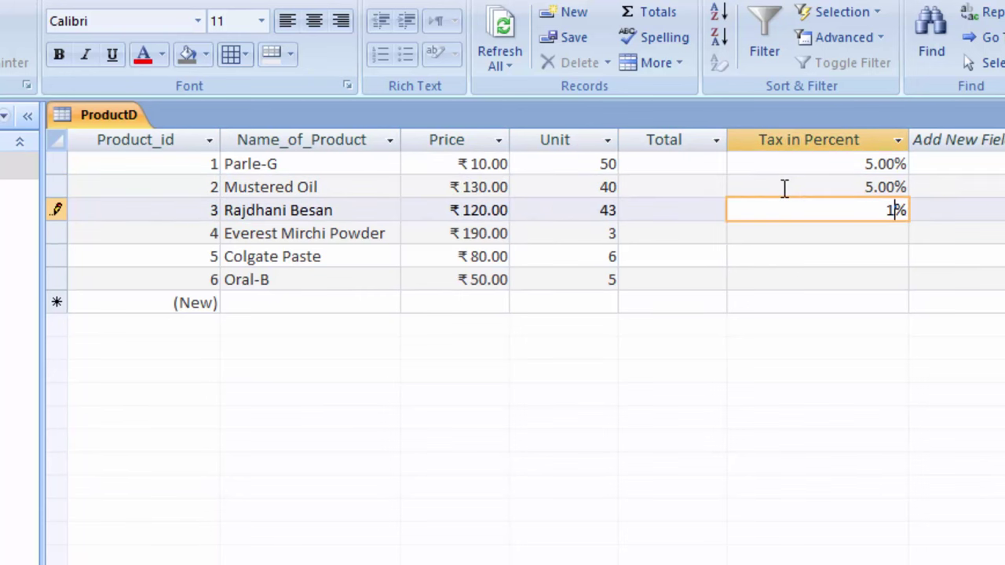
{"action": "key", "text": "Return"}
{"action": "key", "text": "Return"}
{"action": "key", "text": "Return"}
{"action": "key", "text": "Return"}
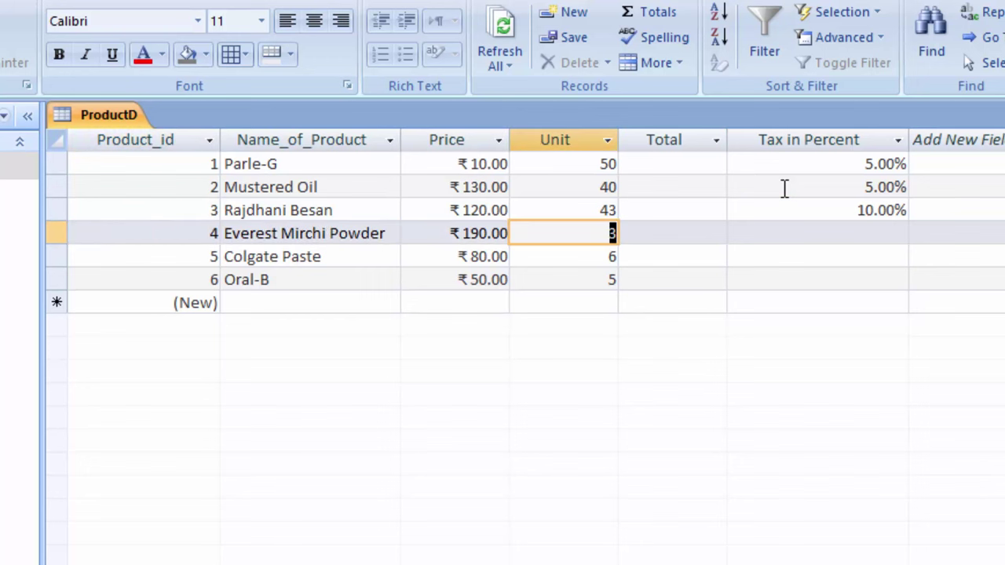
{"action": "key", "text": "Return"}
{"action": "key", "text": "Return"}
{"action": "type", "text": "5%"}
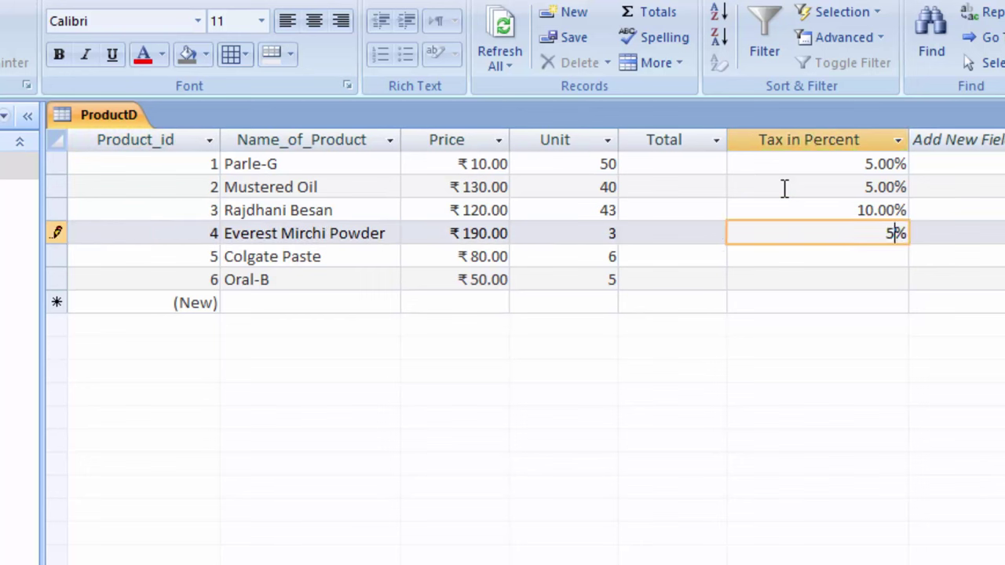
{"action": "key", "text": "Return"}
{"action": "key", "text": "Return"}
{"action": "key", "text": "Return"}
{"action": "key", "text": "Return"}
{"action": "key", "text": "Return"}
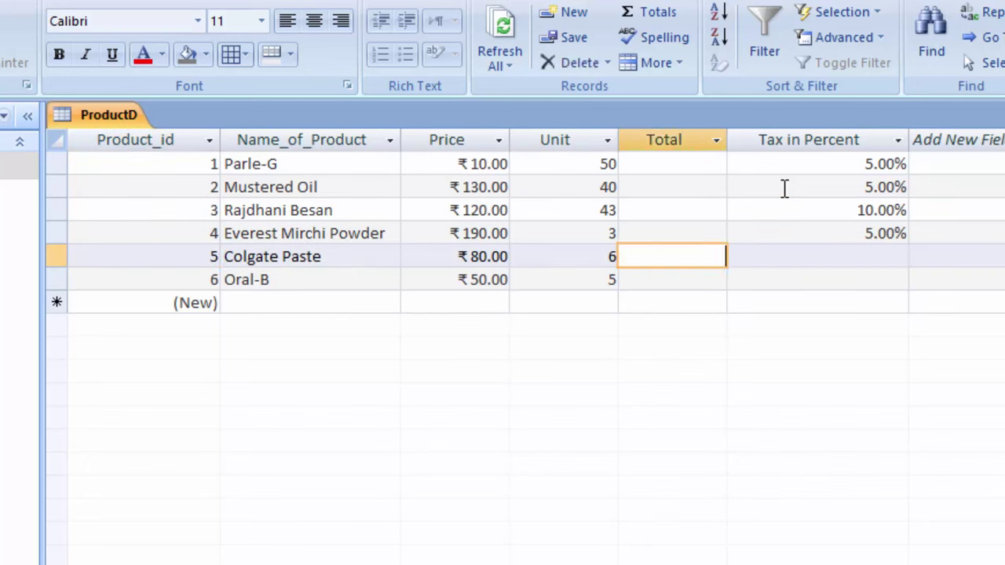
{"action": "key", "text": "Return"}
{"action": "type", "text": "10"}
{"action": "key", "text": "Return"}
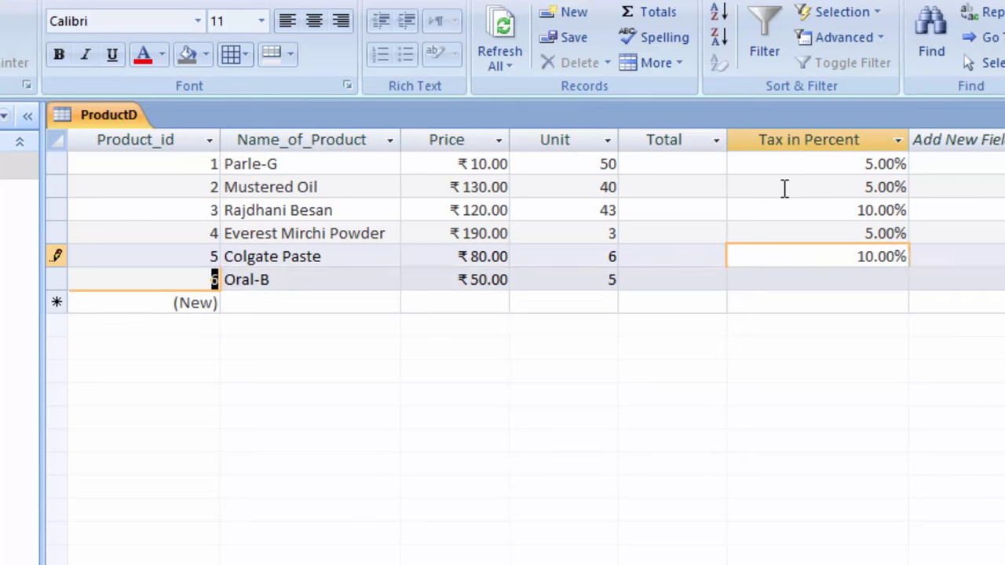
{"action": "key", "text": "Return"}
{"action": "key", "text": "Return"}
{"action": "key", "text": "Return"}
{"action": "key", "text": "Return"}
{"action": "key", "text": "Return"}
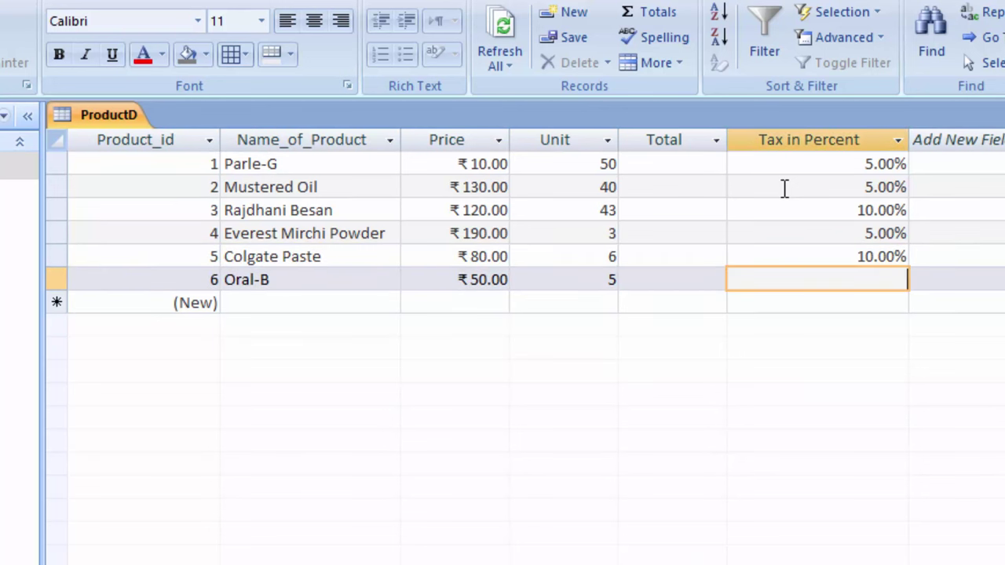
{"action": "type", "text": "5"}
{"action": "key", "text": "Return"}
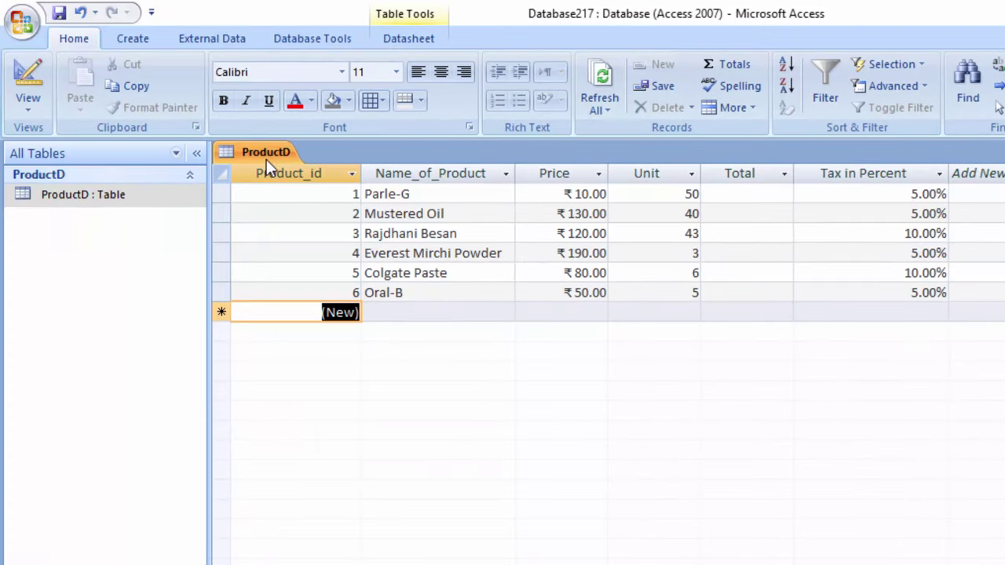
Close the ProductD table and start a new query in Design view
{"action": "right_click", "coordinate": [266, 160]}
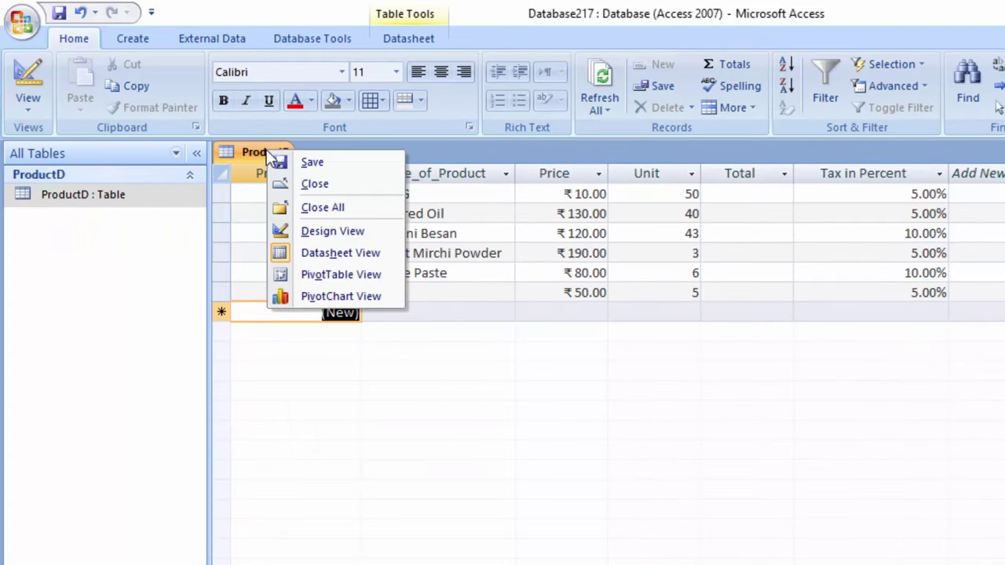
{"action": "left_click", "coordinate": [307, 183]}
{"action": "left_click", "coordinate": [145, 41]}
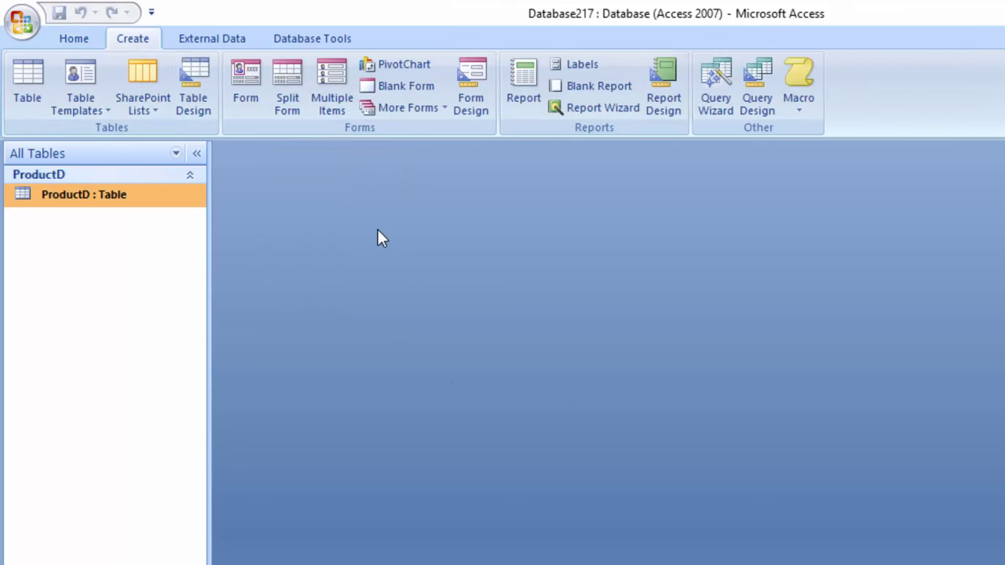
{"action": "left_click", "coordinate": [744, 88]}
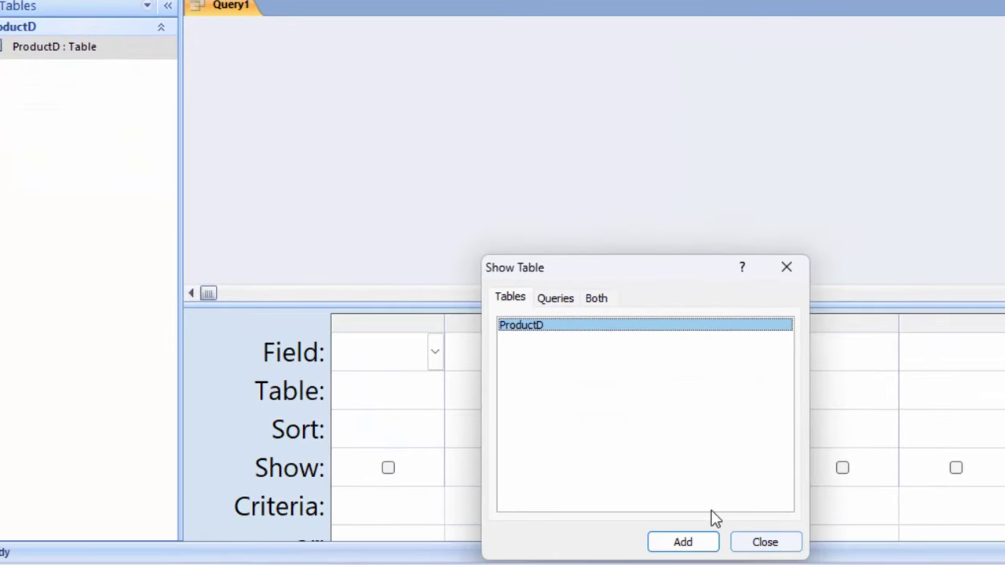
Add ProductD to the query and place all six of its fields in the grid
{"action": "left_click", "coordinate": [704, 543]}
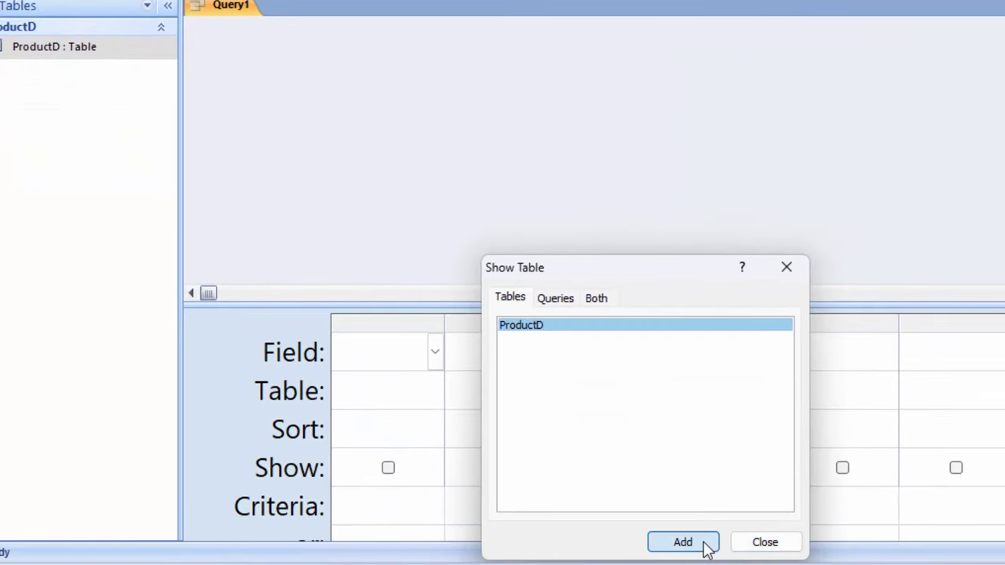
{"action": "left_click", "coordinate": [765, 542]}
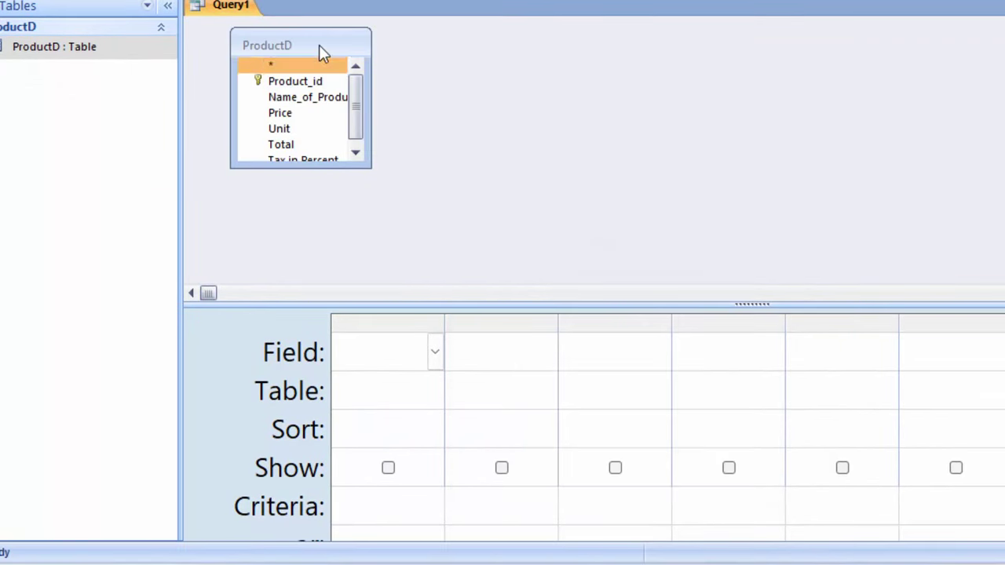
{"action": "double_click", "coordinate": [317, 47]}
{"action": "mouse_move", "coordinate": [306, 79]}
{"action": "left_mouse_down"}
{"action": "mouse_move", "coordinate": [326, 278]}
{"action": "mouse_move", "coordinate": [381, 353]}
{"action": "left_mouse_up"}
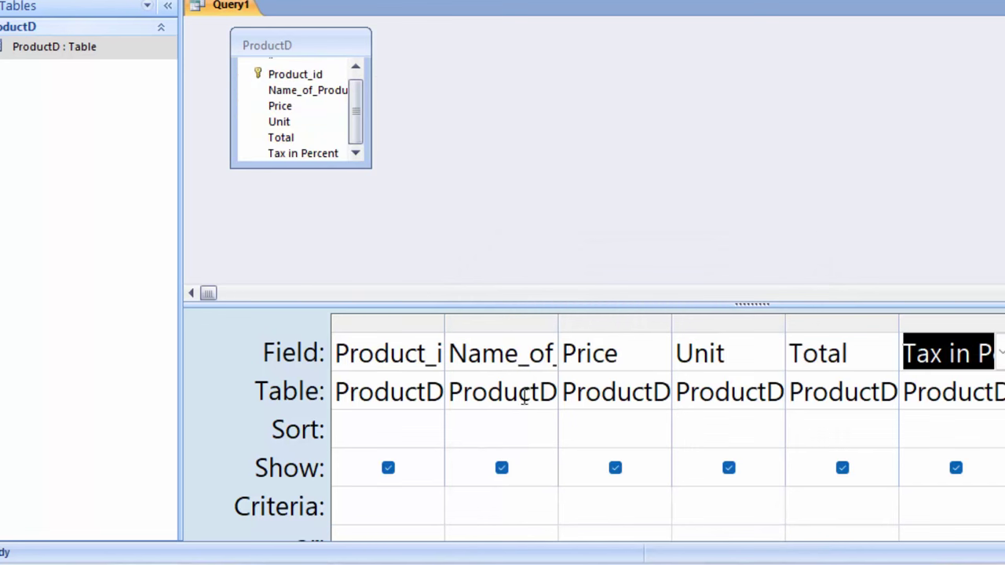
Open the Total field cell in the Zoom box with its font set to 14
{"action": "left_click", "coordinate": [859, 352]}
{"action": "right_click", "coordinate": [858, 351]}
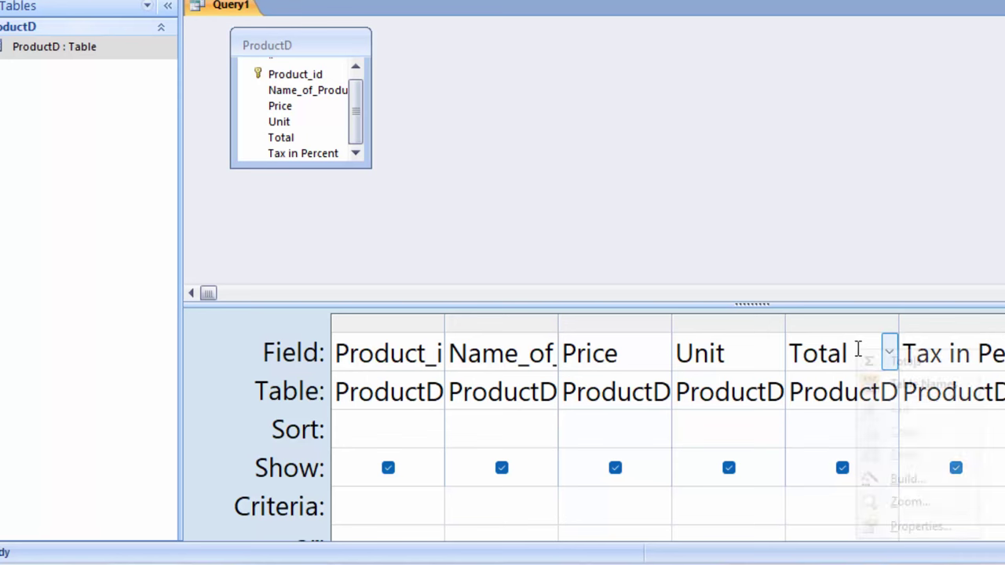
{"action": "left_click", "coordinate": [887, 499]}
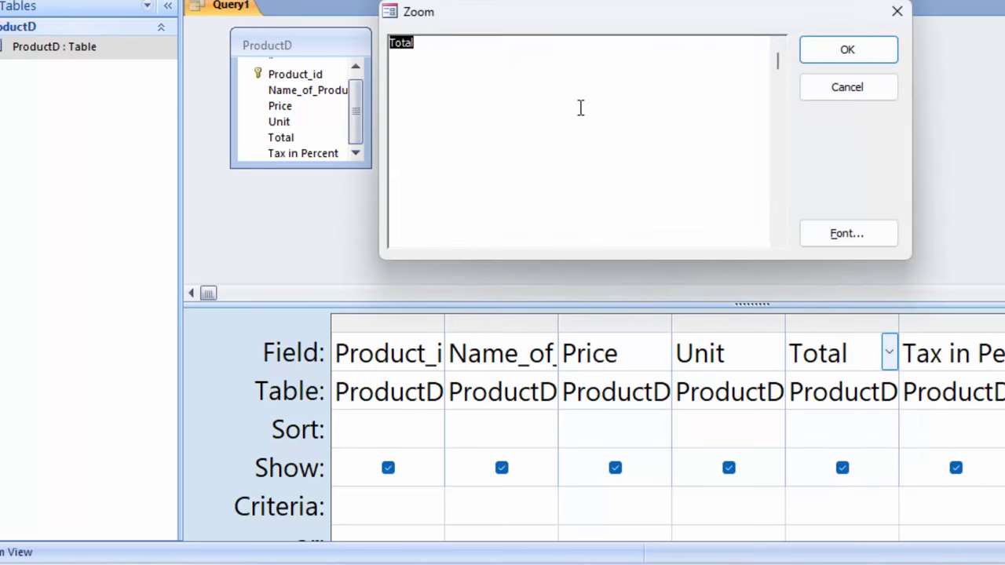
{"action": "left_click", "coordinate": [848, 233]}
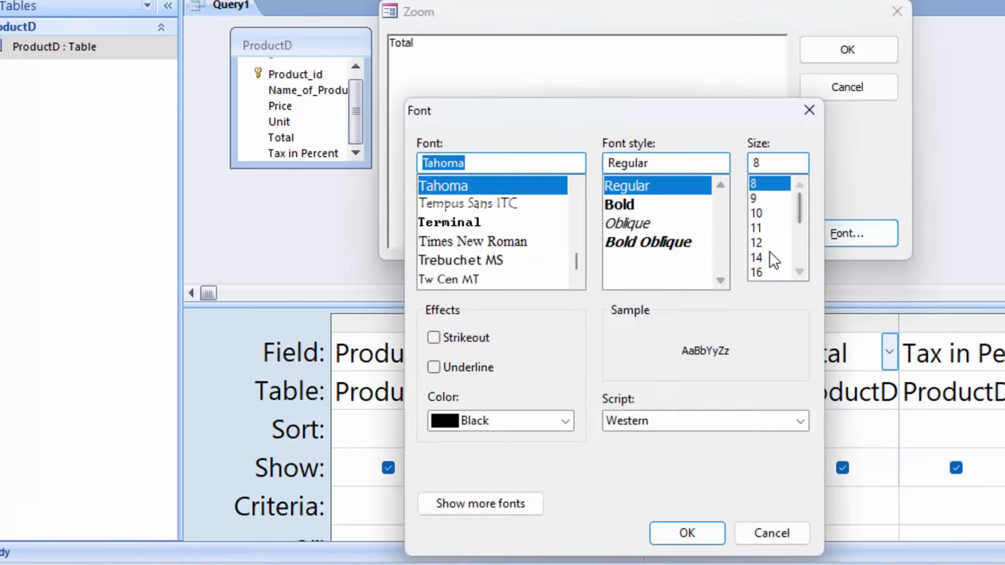
{"action": "left_click", "coordinate": [758, 257]}
{"action": "left_click", "coordinate": [683, 533]}
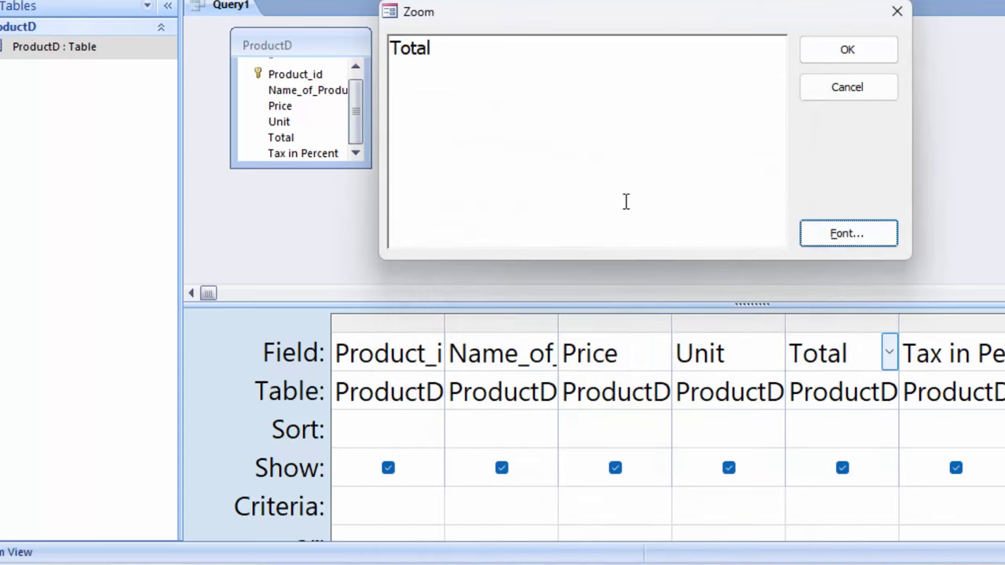
Append :[Price]*[Unit] after Total and apply the expression to the query grid
{"action": "key", "text": "Tab"}
{"action": "left_click", "coordinate": [505, 45]}
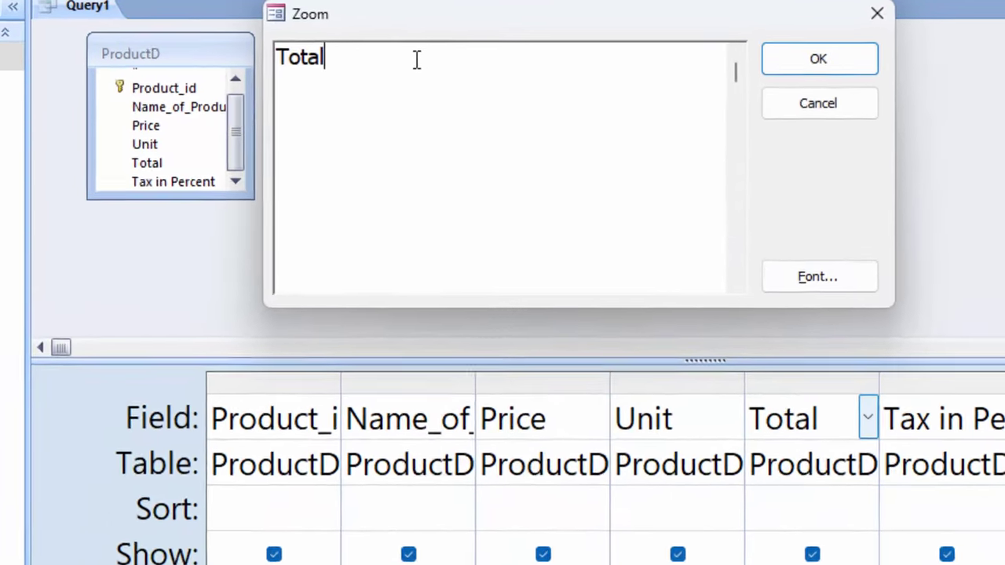
{"action": "type", "text": ":[P"}
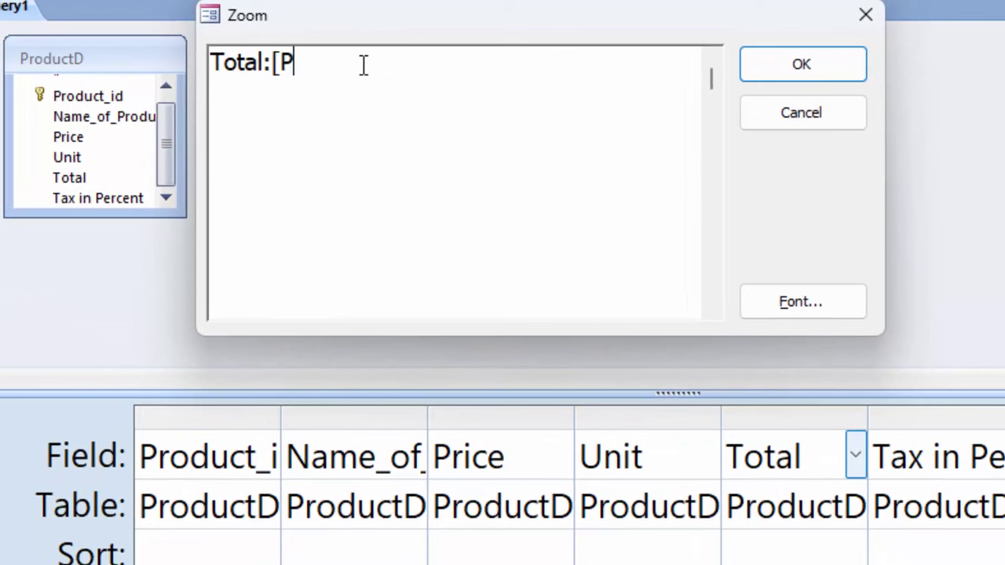
{"action": "type", "text": "rice]*"}
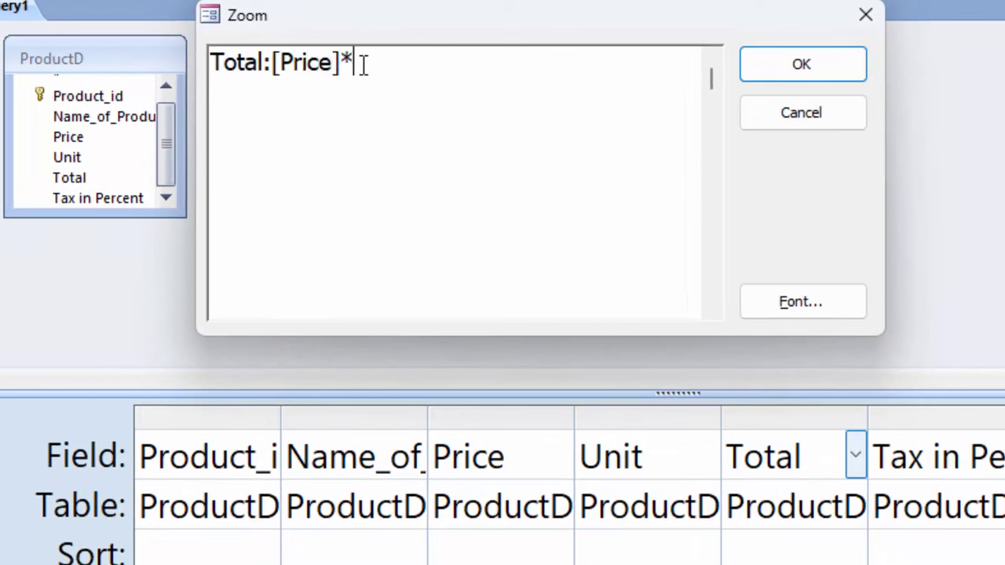
{"action": "type", "text": "[Uni"}
{"action": "type", "text": "t]"}
{"action": "left_click", "coordinate": [765, 66]}
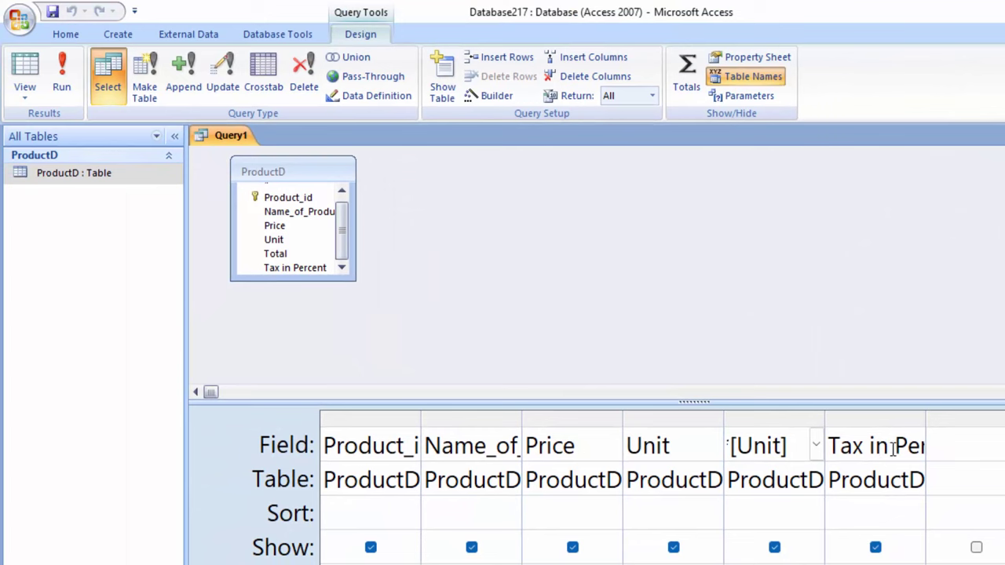
{"action": "left_click", "coordinate": [957, 446]}
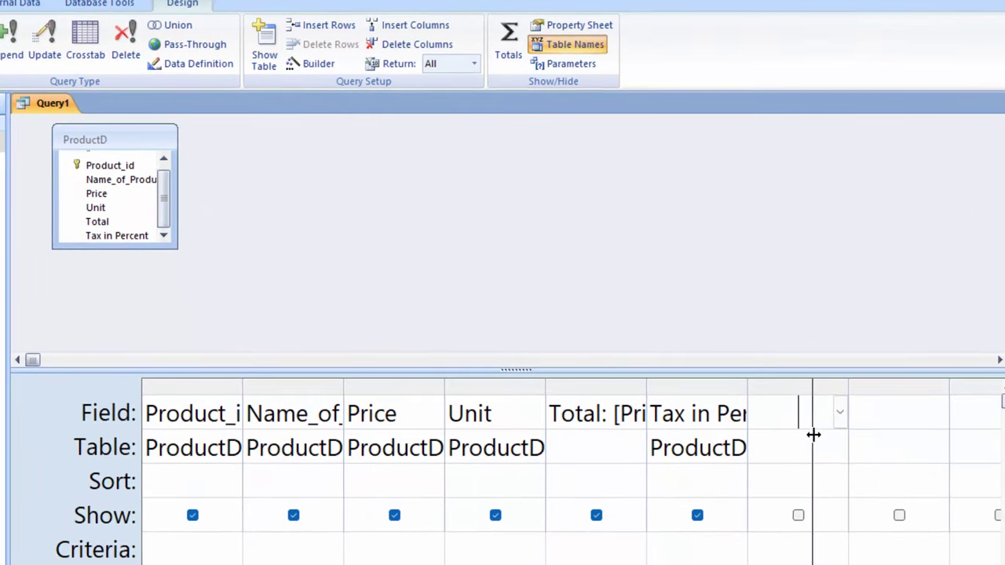
Widen the Tax in Percent column and add a seventh field, Tax_Amount: [Total]*[Tax in Percent]
{"action": "left_click_drag", "start_coordinate": [925, 455], "coordinate": [991, 455]}
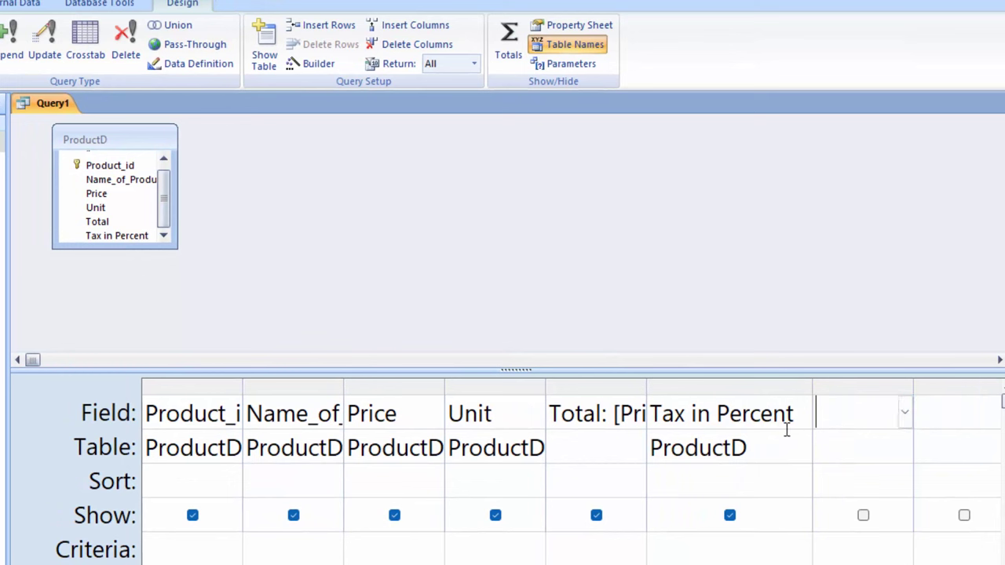
{"action": "type", "text": "Tax_"}
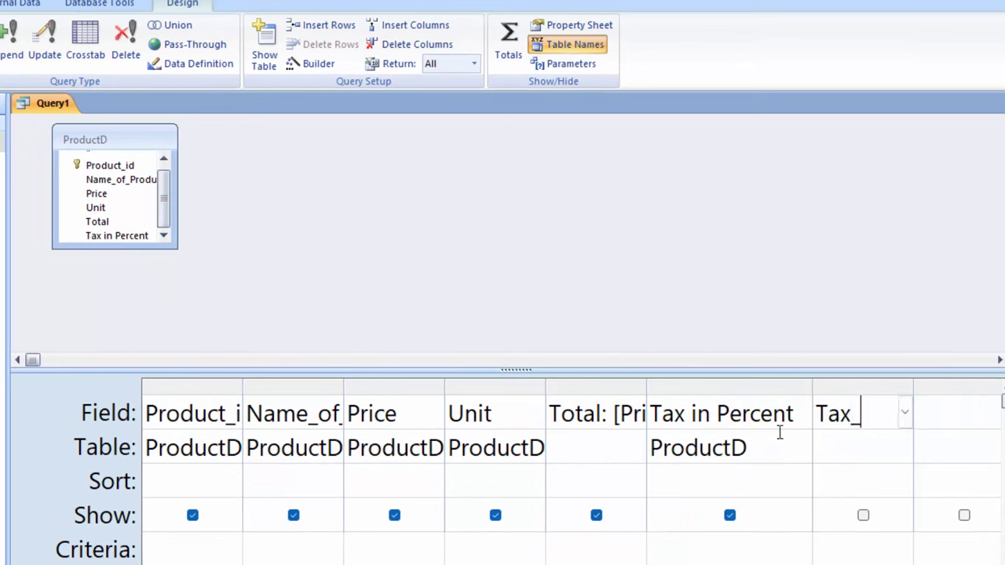
{"action": "type", "text": "Amoun"}
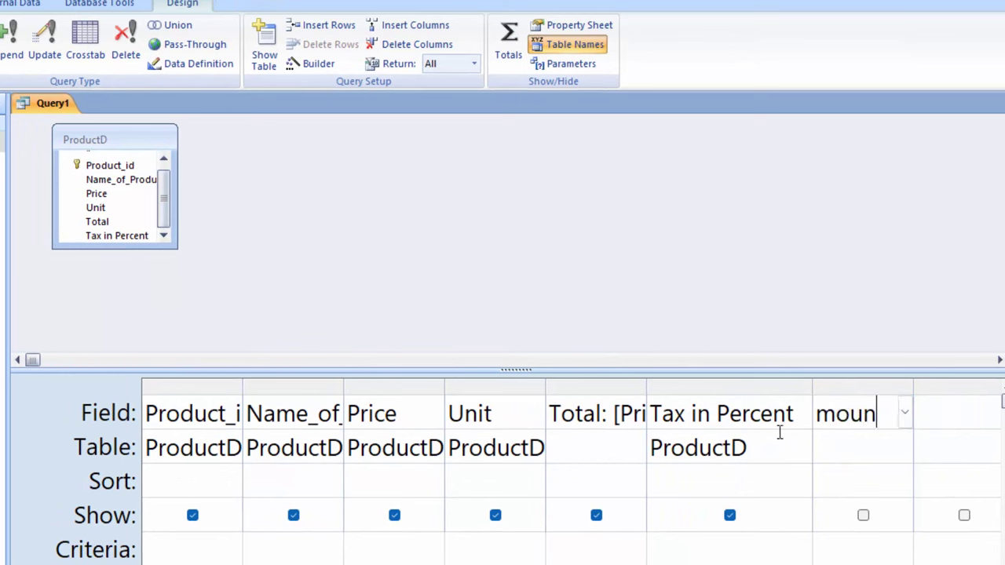
{"action": "type", "text": "t:"}
{"action": "right_click", "coordinate": [853, 409]}
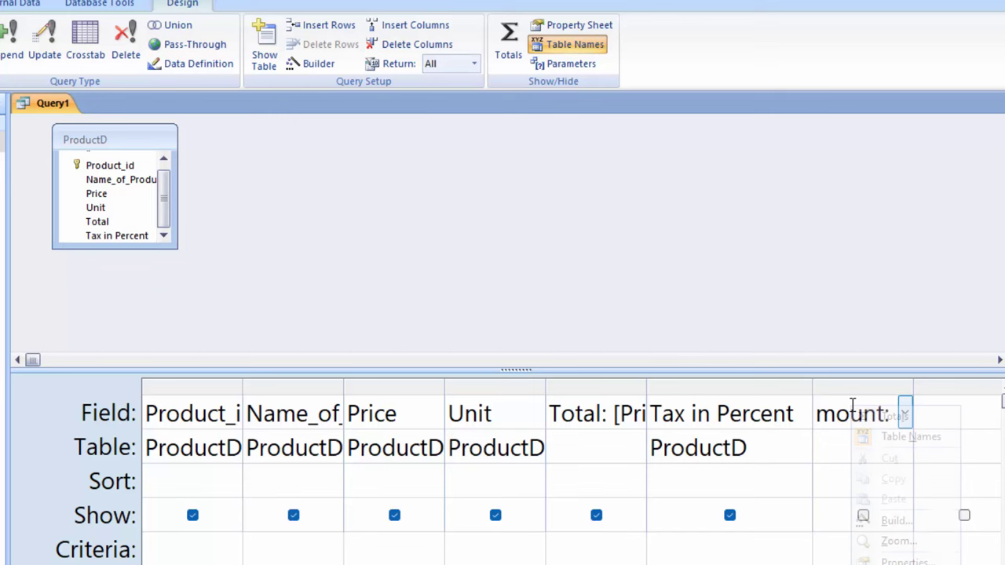
{"action": "left_click", "coordinate": [894, 542]}
{"action": "left_click", "coordinate": [448, 201]}
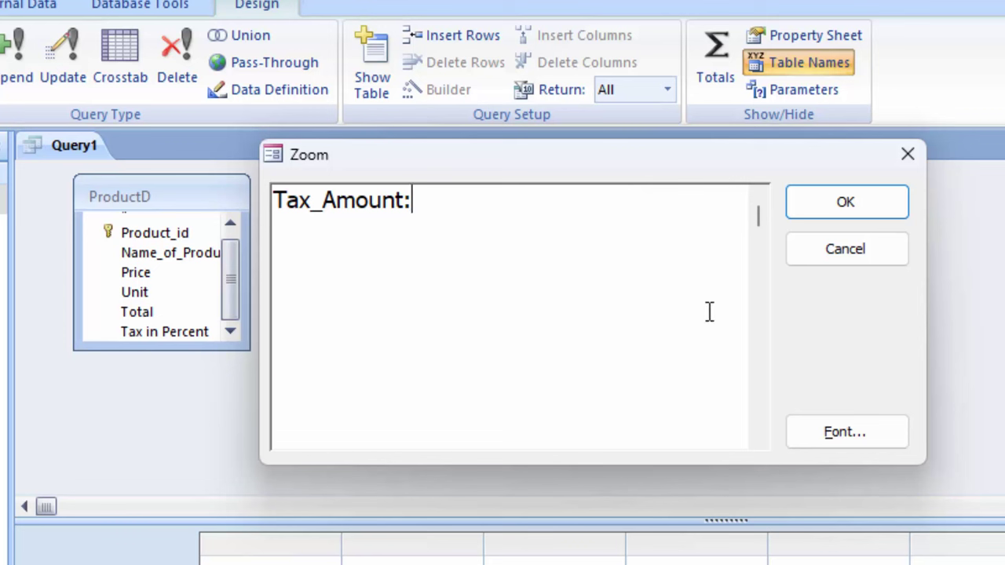
{"action": "type", "text": "["}
{"action": "type", "text": "Tot"}
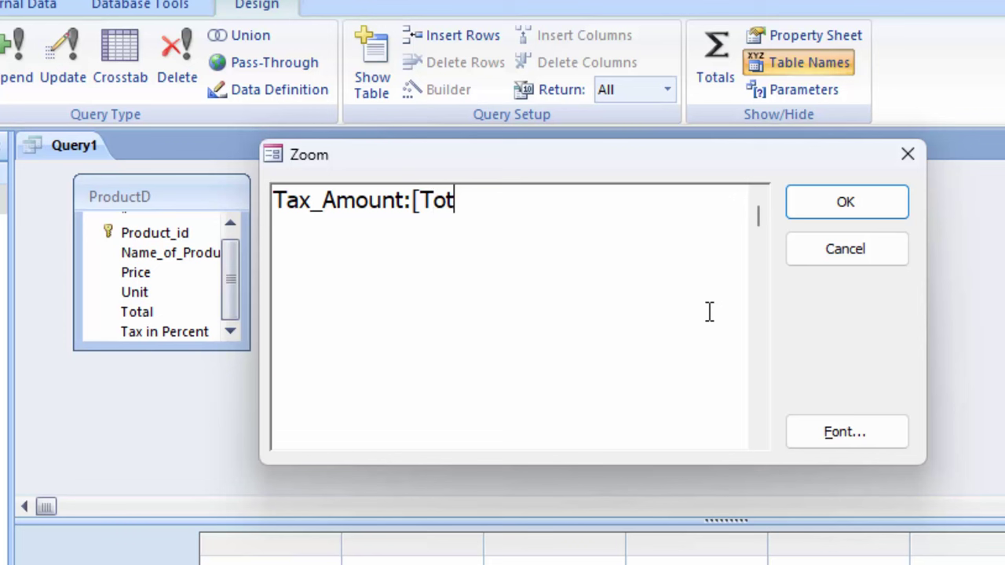
{"action": "type", "text": "al]*"}
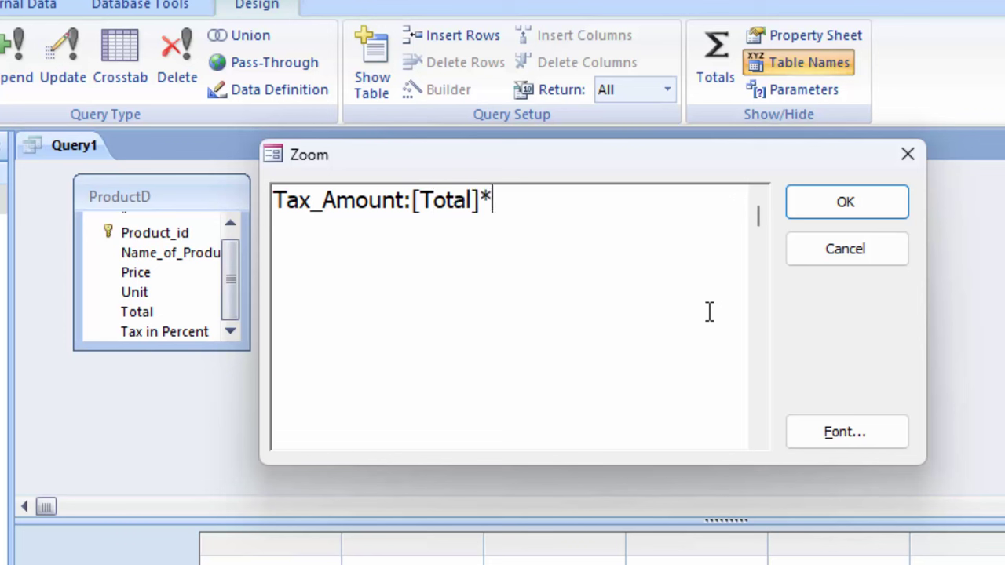
{"action": "type", "text": "["}
{"action": "type", "text": "Tax i"}
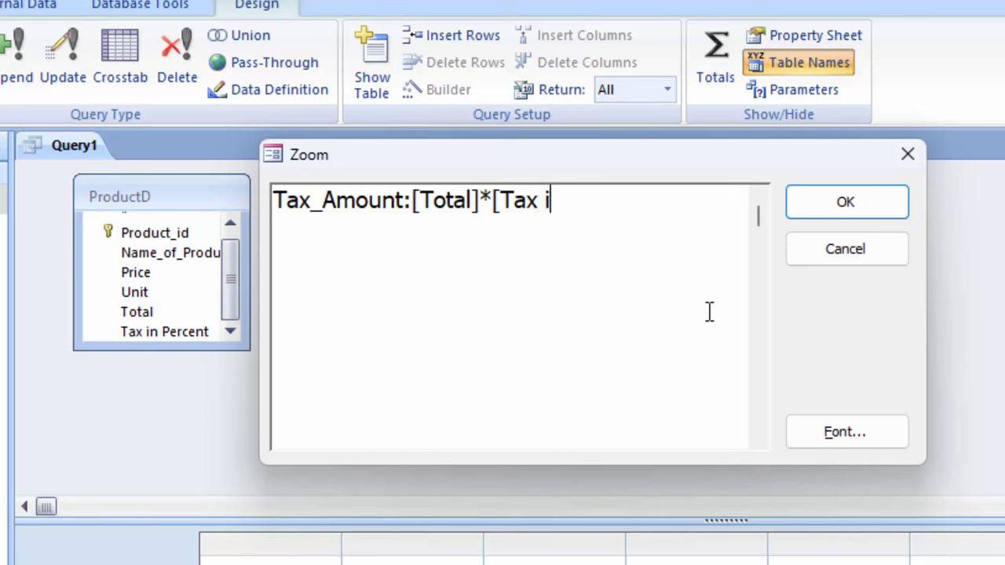
{"action": "type", "text": "n Pr"}
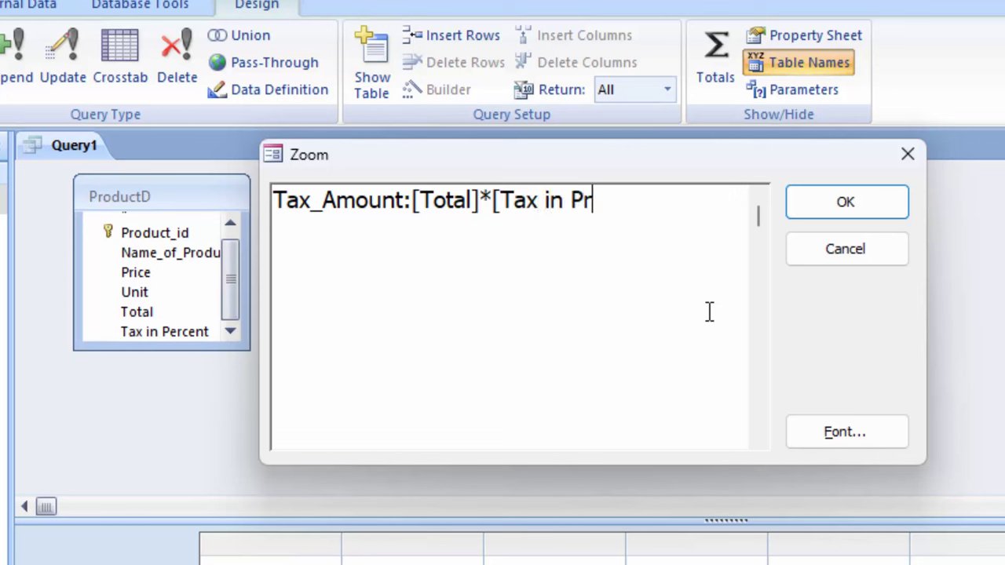
{"action": "key", "text": "BackSpace"}
{"action": "type", "text": "ercen"}
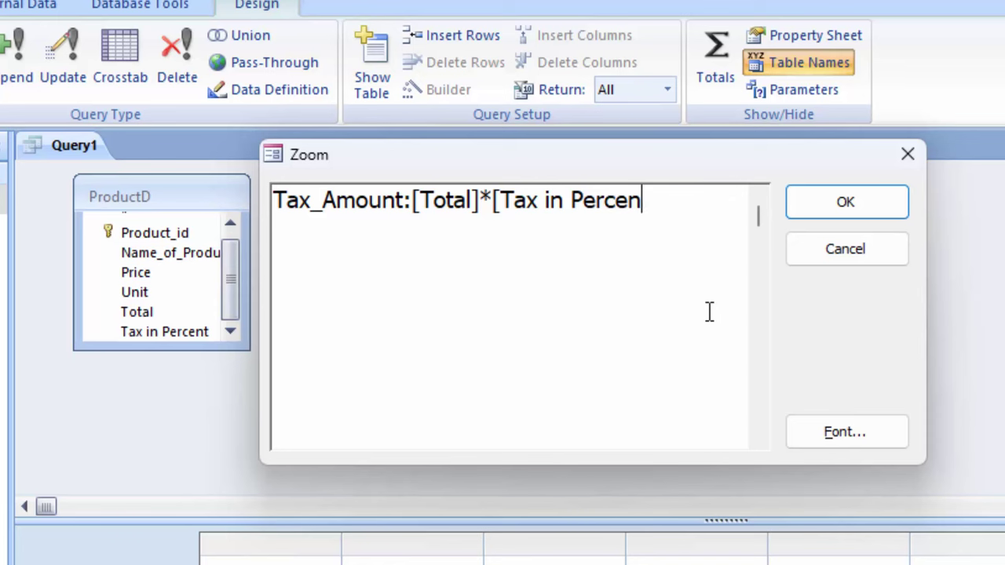
{"action": "type", "text": "]"}
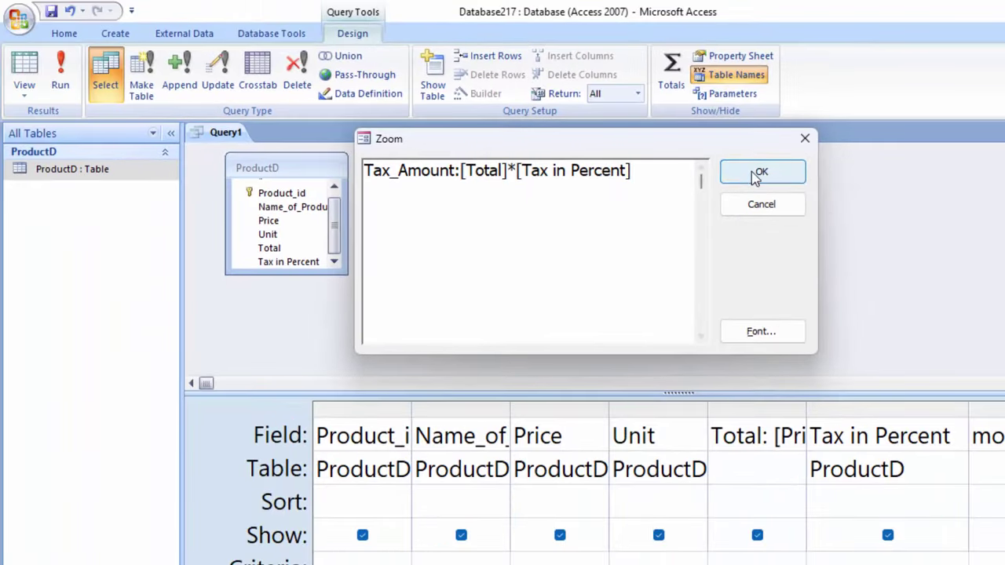
{"action": "left_click", "coordinate": [734, 174]}
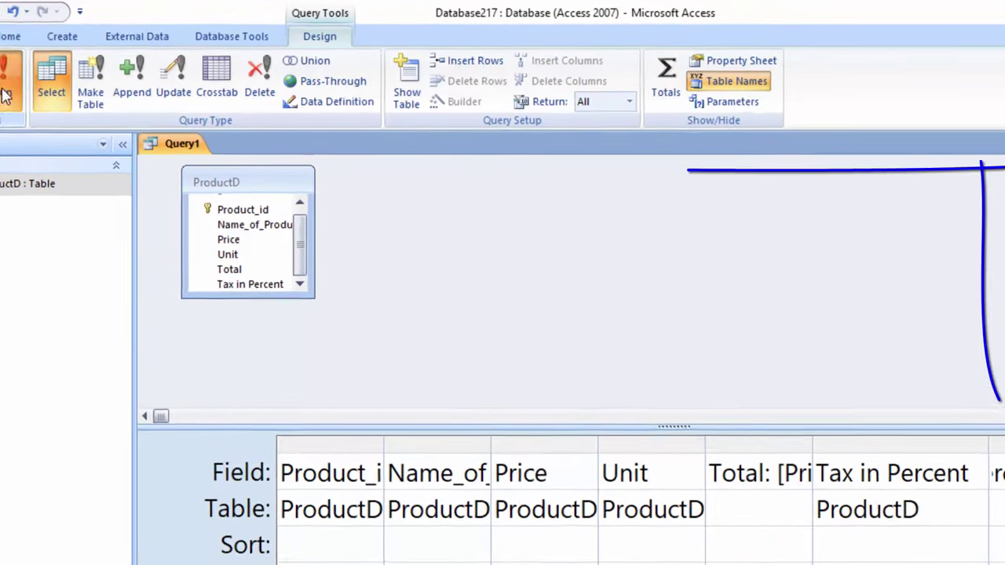
Run the query and widen the Tax_Amount results column to reveal its full heading
{"action": "left_click", "coordinate": [6, 94]}
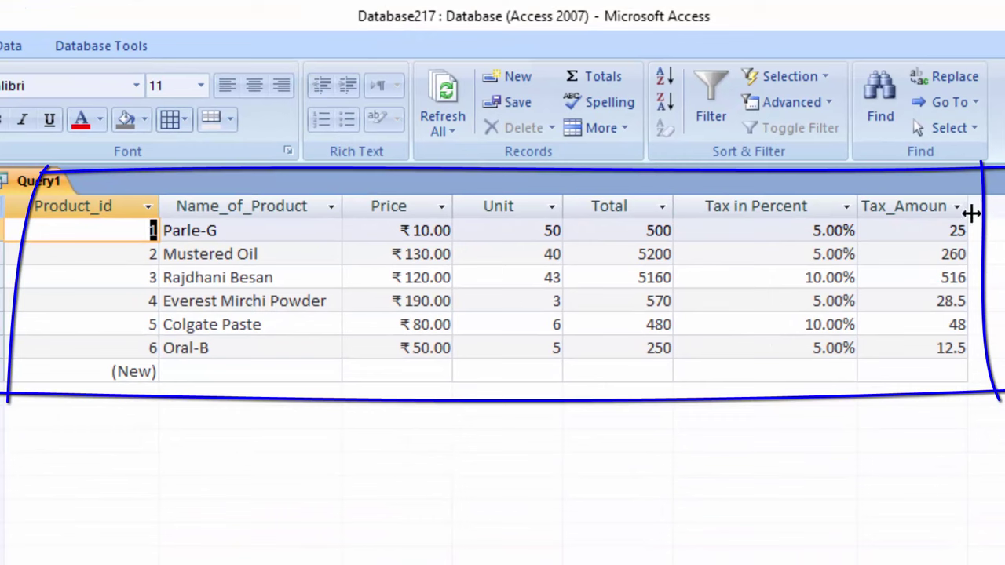
{"action": "left_click_drag", "start_coordinate": [983, 211], "coordinate": [997, 259]}
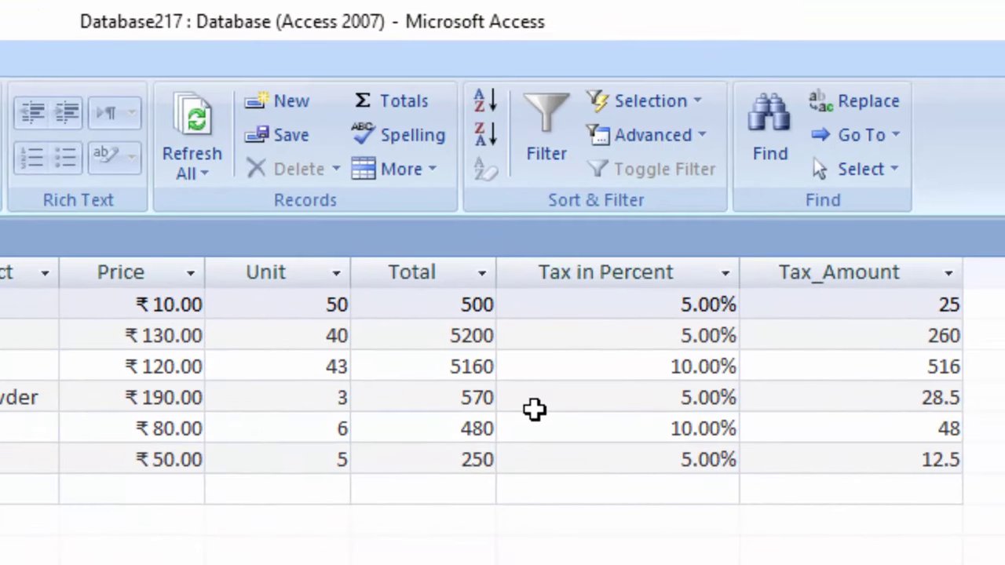